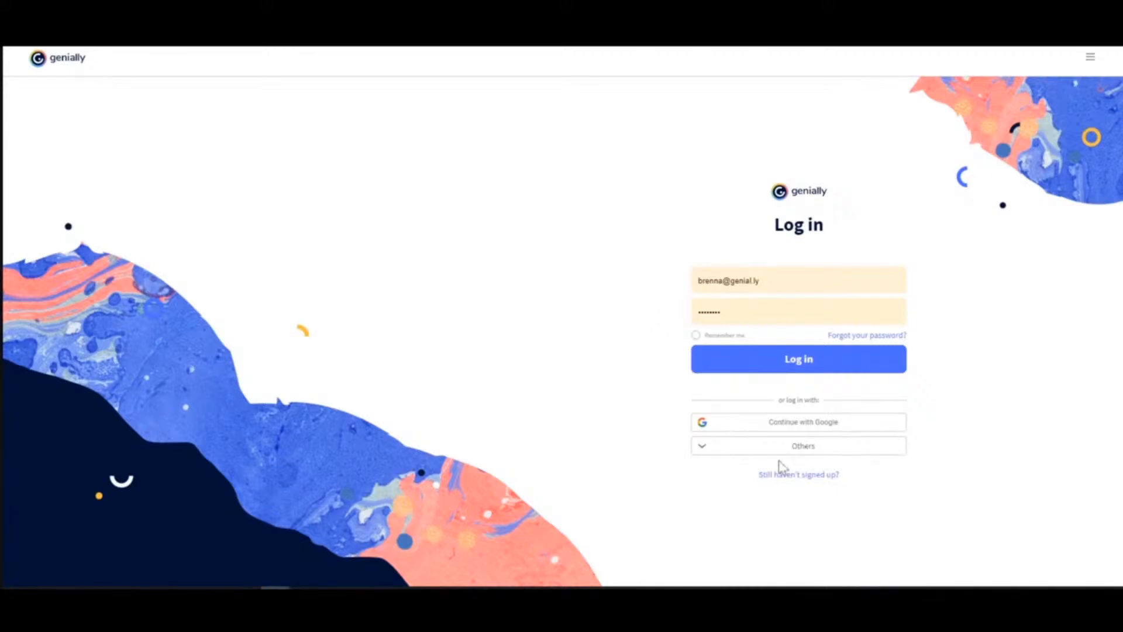
Log in to the account and start a new creation from the Presentations template category.
click(799, 369)
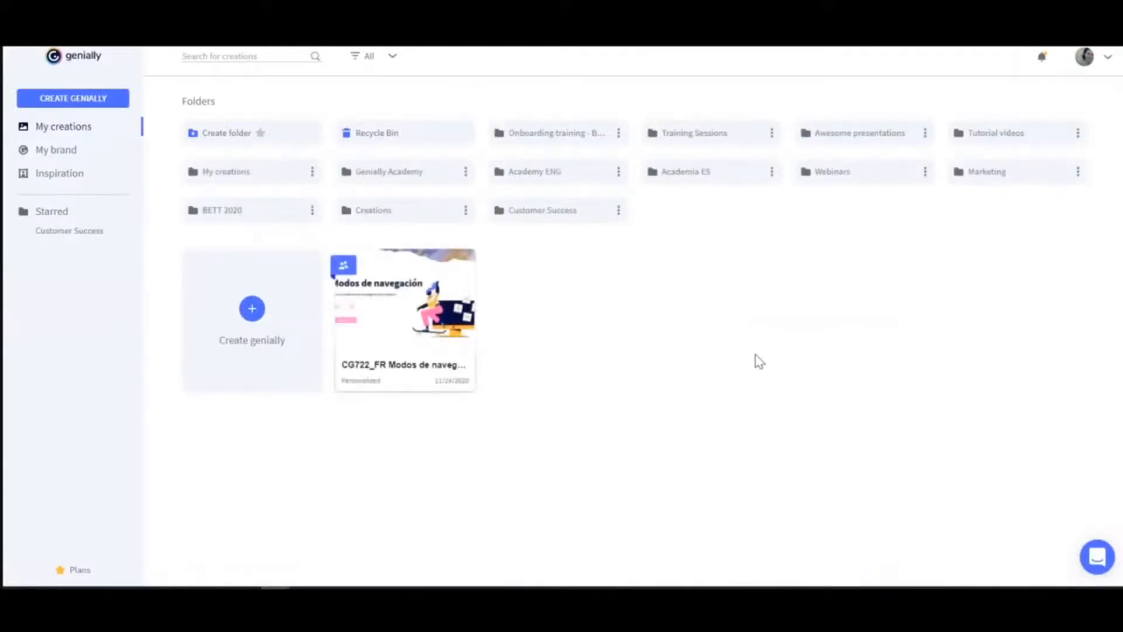
click(61, 104)
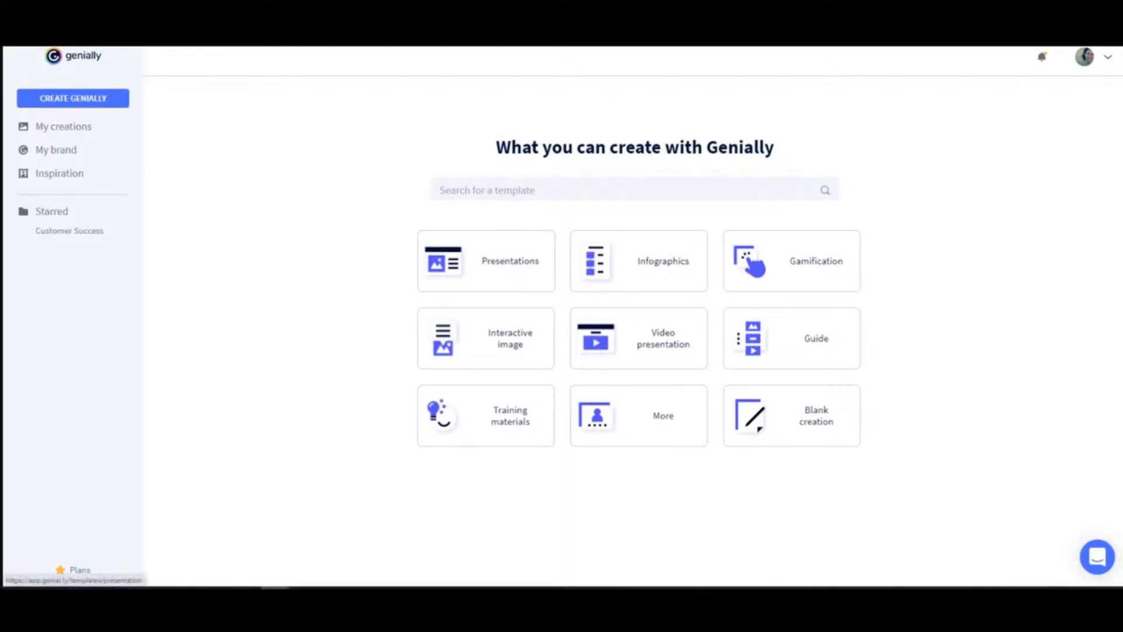
click(499, 266)
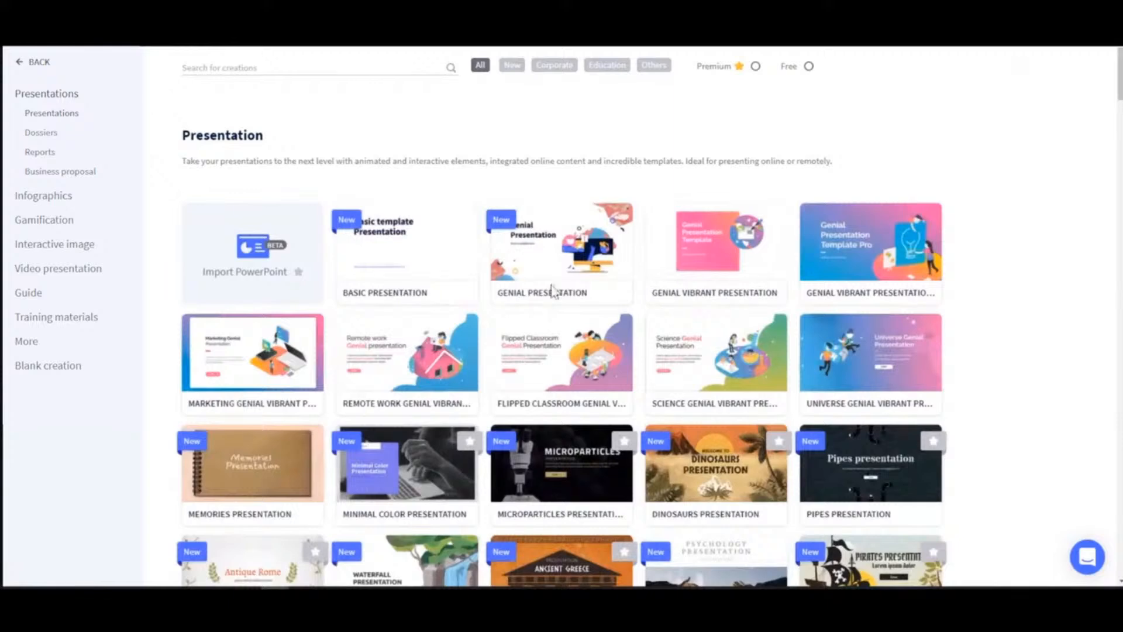
Find the Desktop Presentation template in the presentation gallery and open its preview.
mouse_move(543, 282)
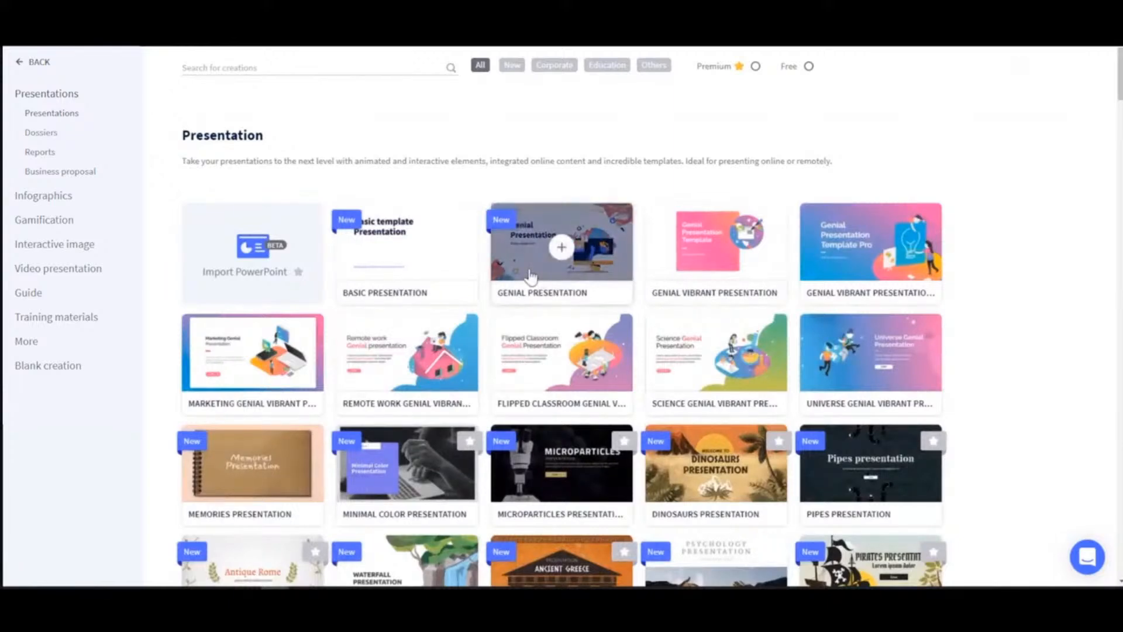
mouse_move(724, 291)
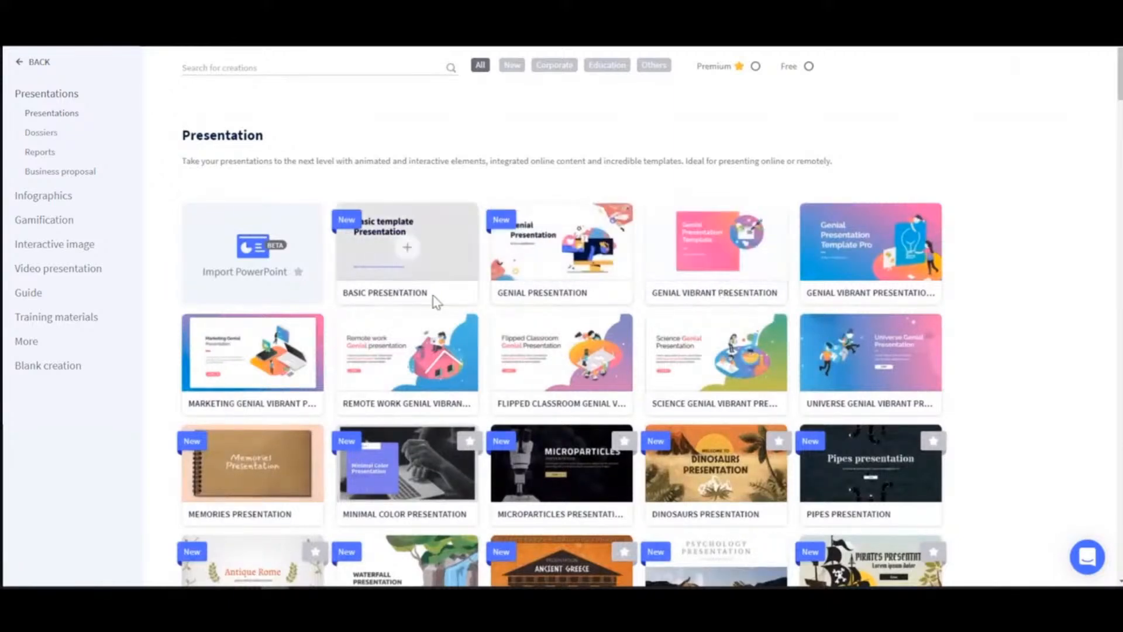
scroll(433, 298, down, 2)
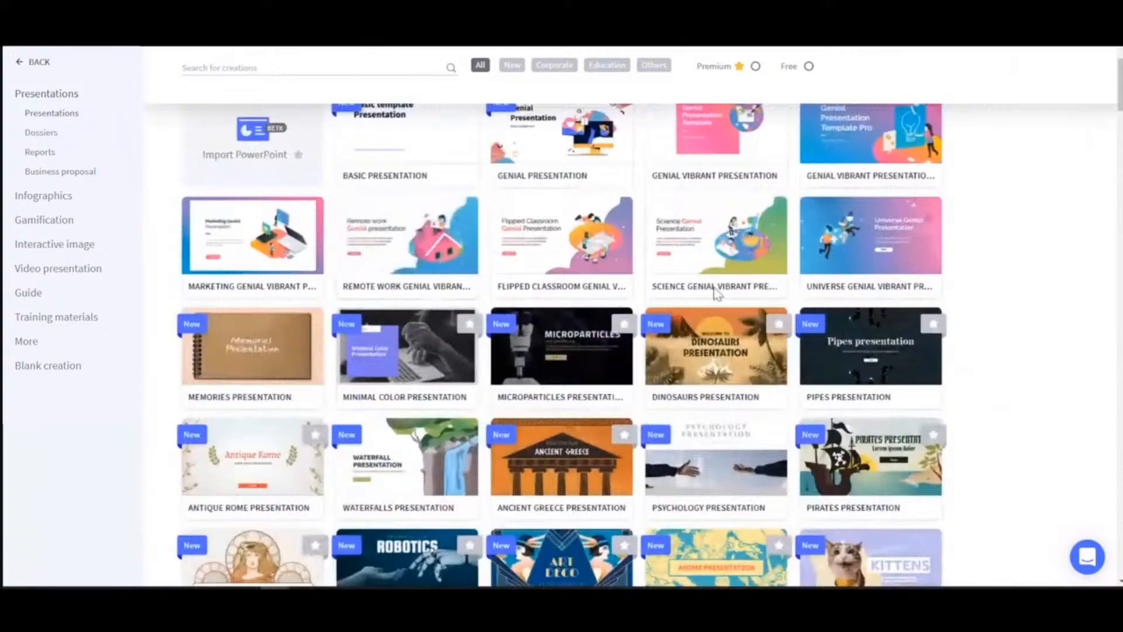
scroll(1022, 283, down, 2)
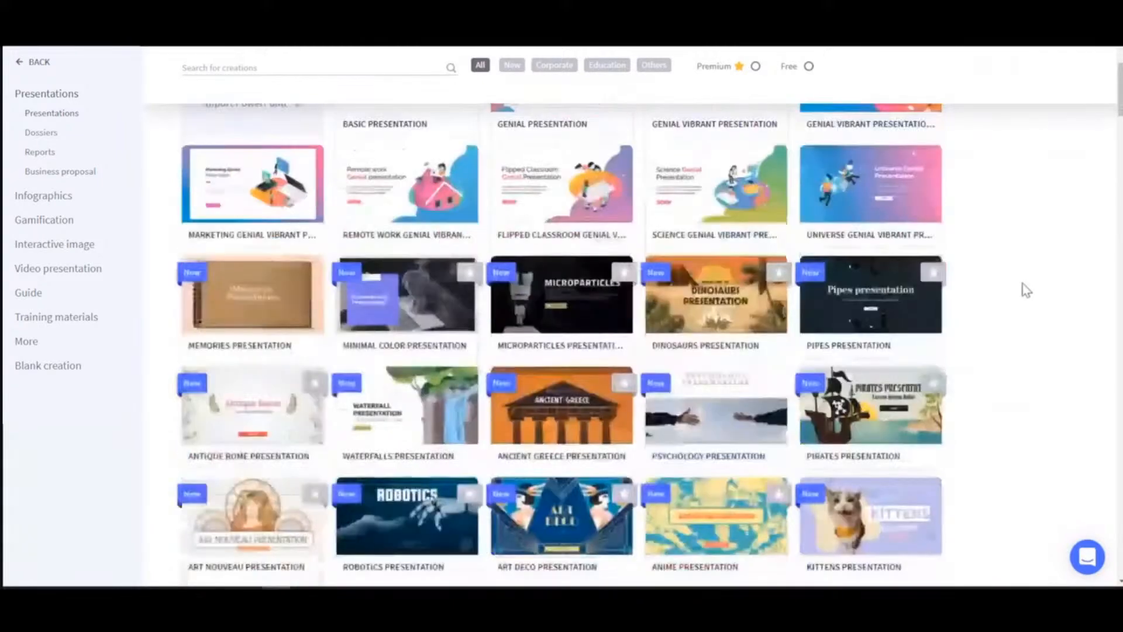
scroll(1022, 284, down, 15)
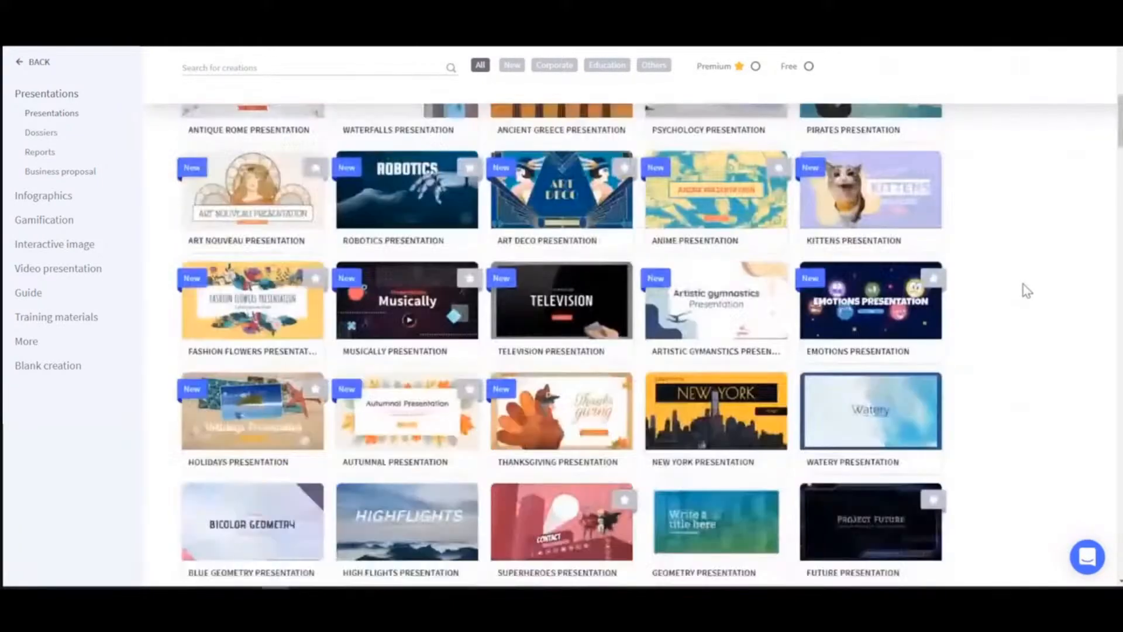
scroll(1027, 291, down, 15)
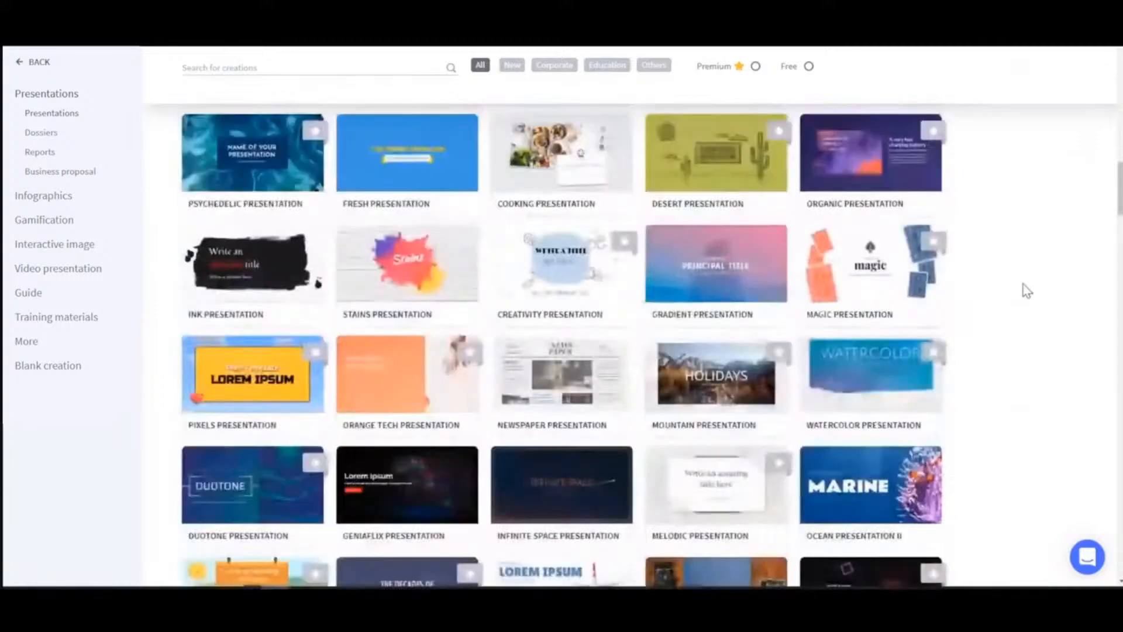
scroll(1027, 290, down, 15)
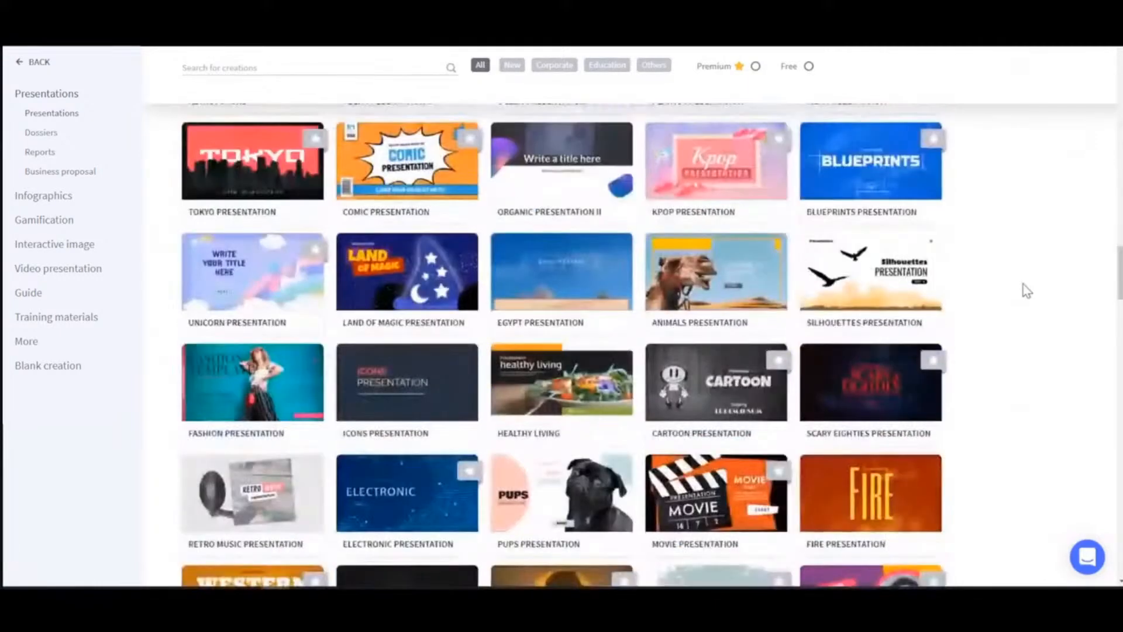
scroll(1026, 289, down, 10)
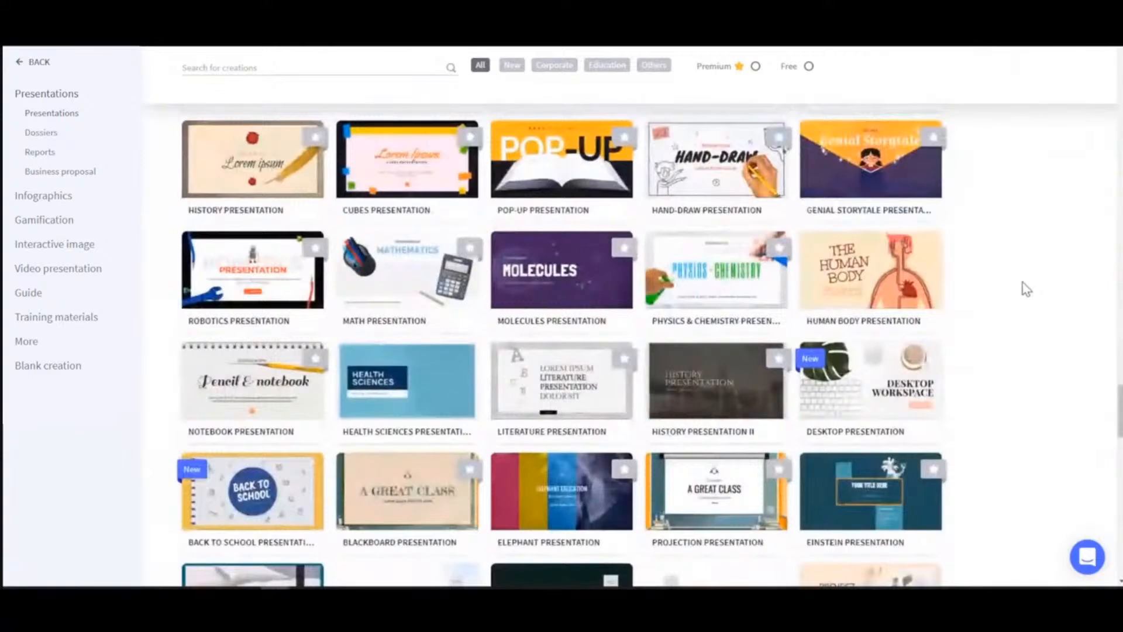
click(871, 387)
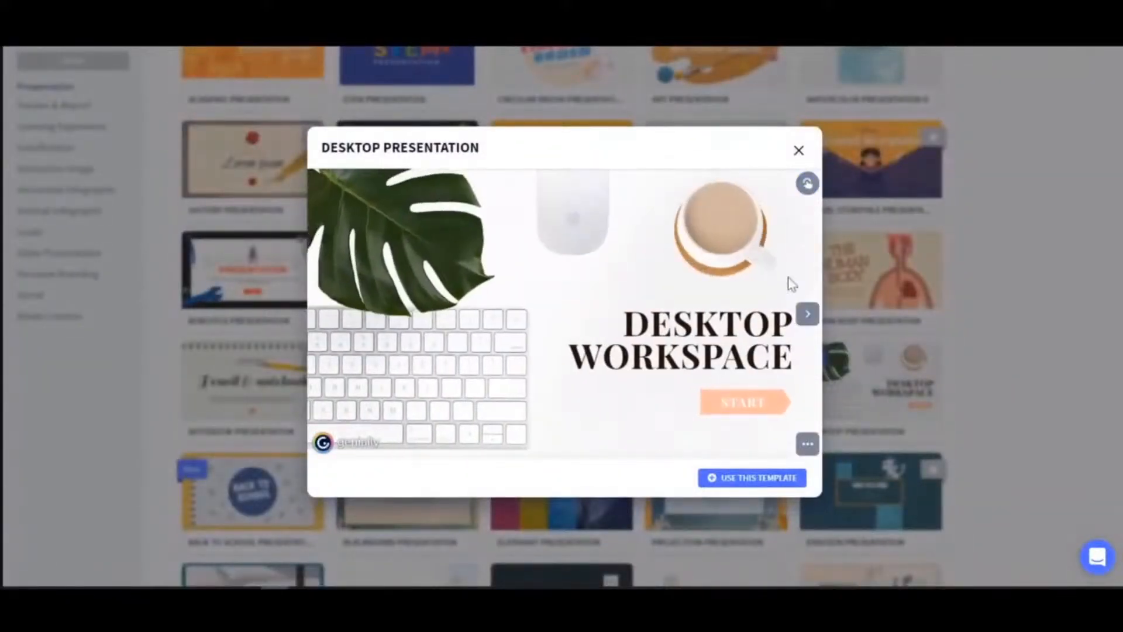
Page through the Desktop Presentation preview and choose to use this template.
click(807, 316)
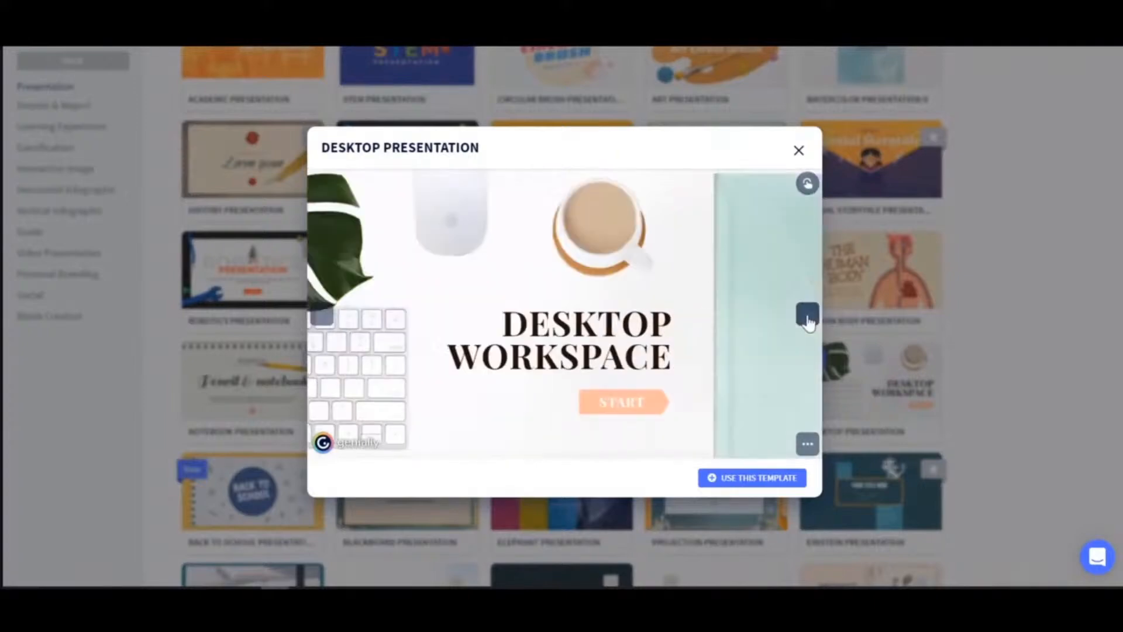
click(807, 320)
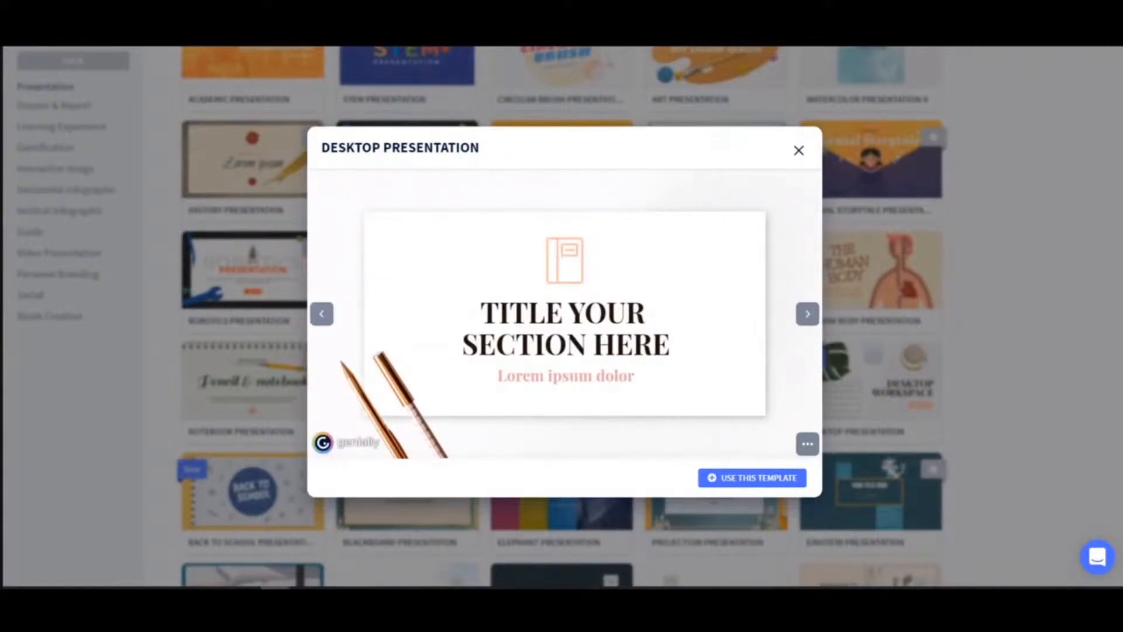
click(808, 315)
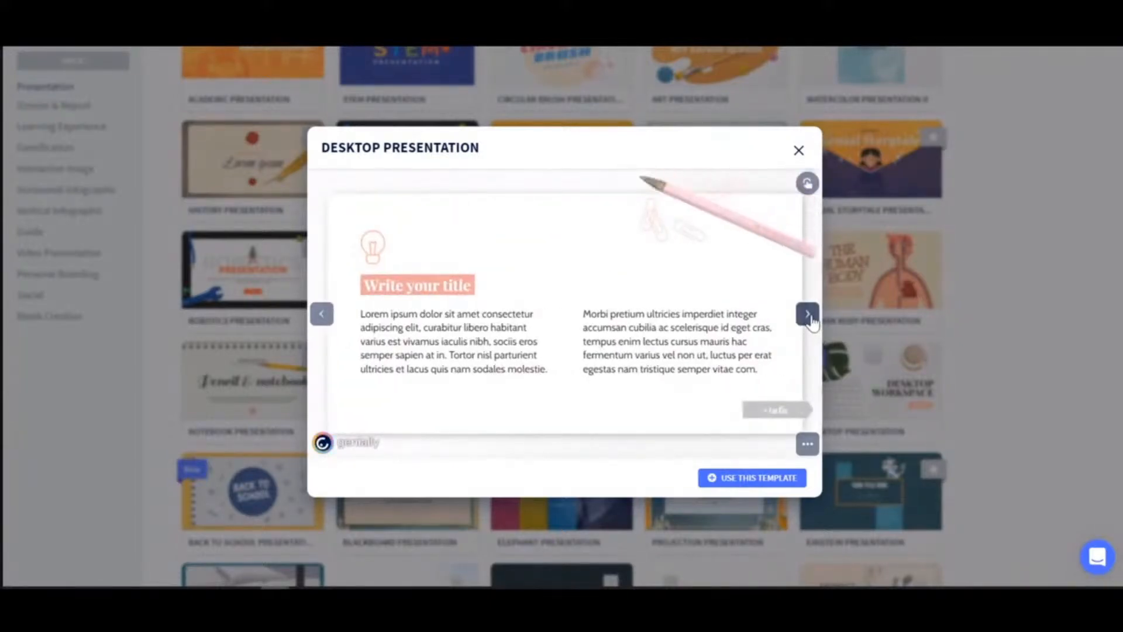
click(809, 316)
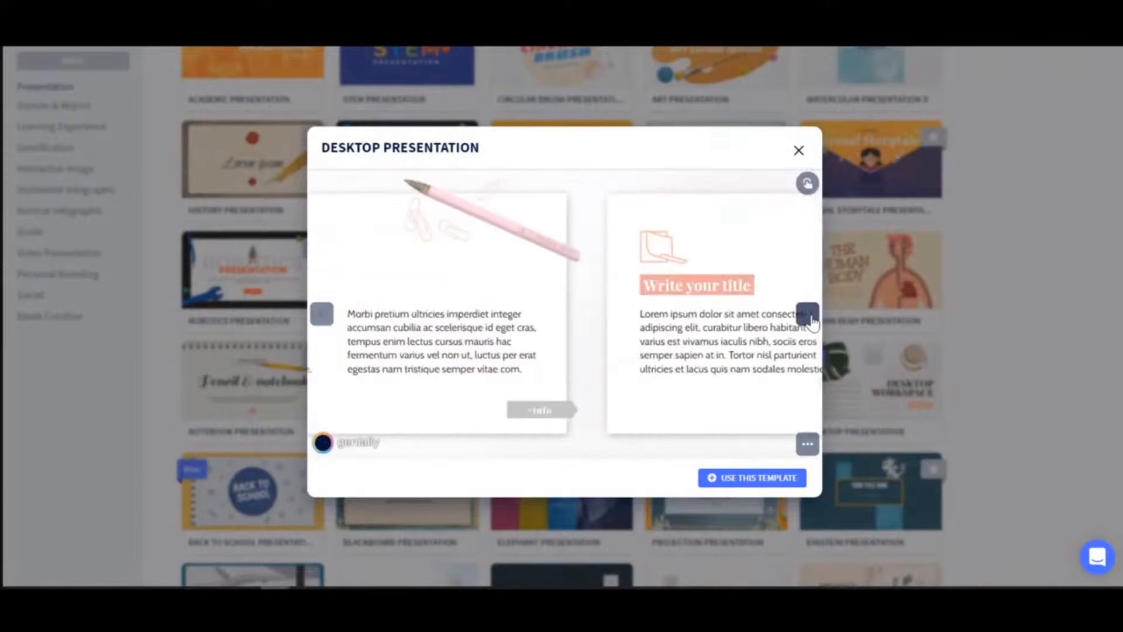
click(809, 316)
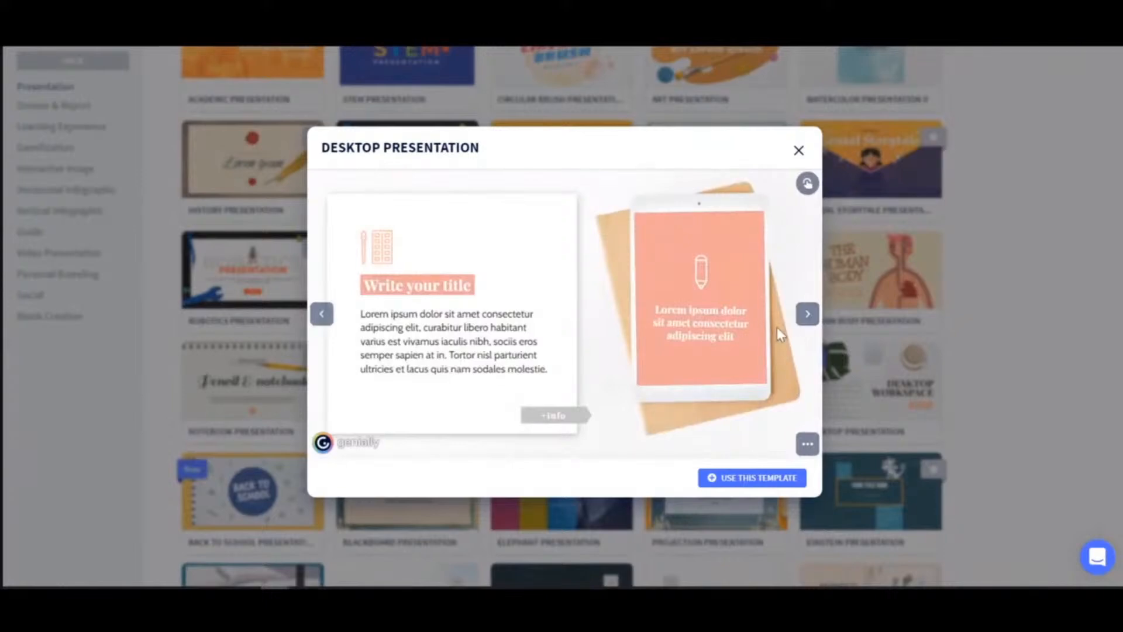
click(736, 485)
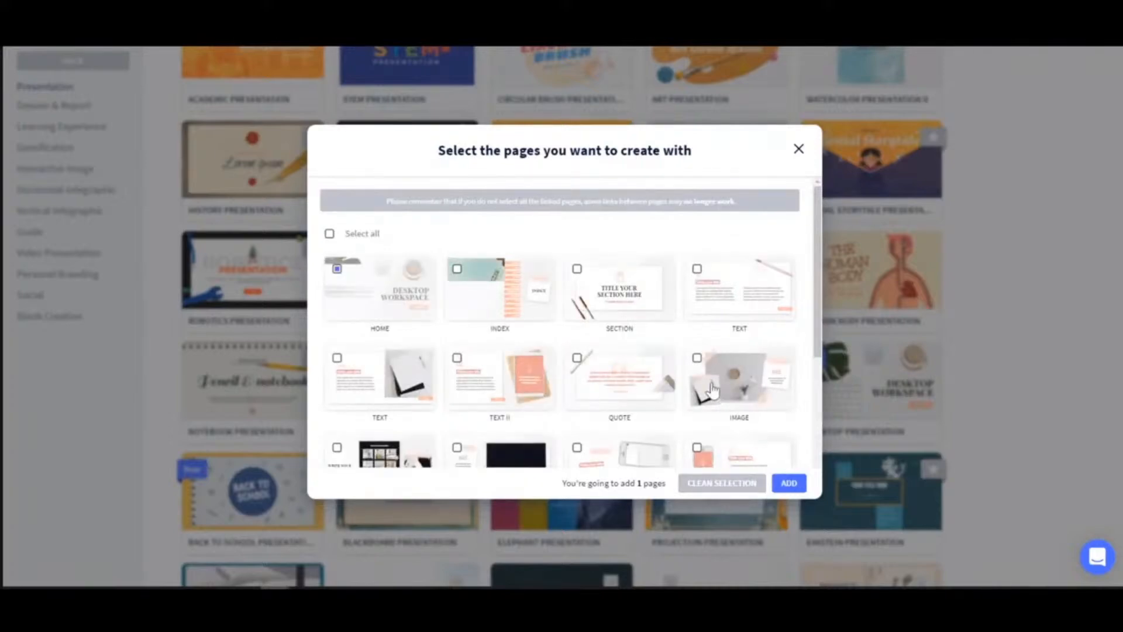
Select the Quote and Image pages of the template for the new creation.
scroll(705, 365, down, 1)
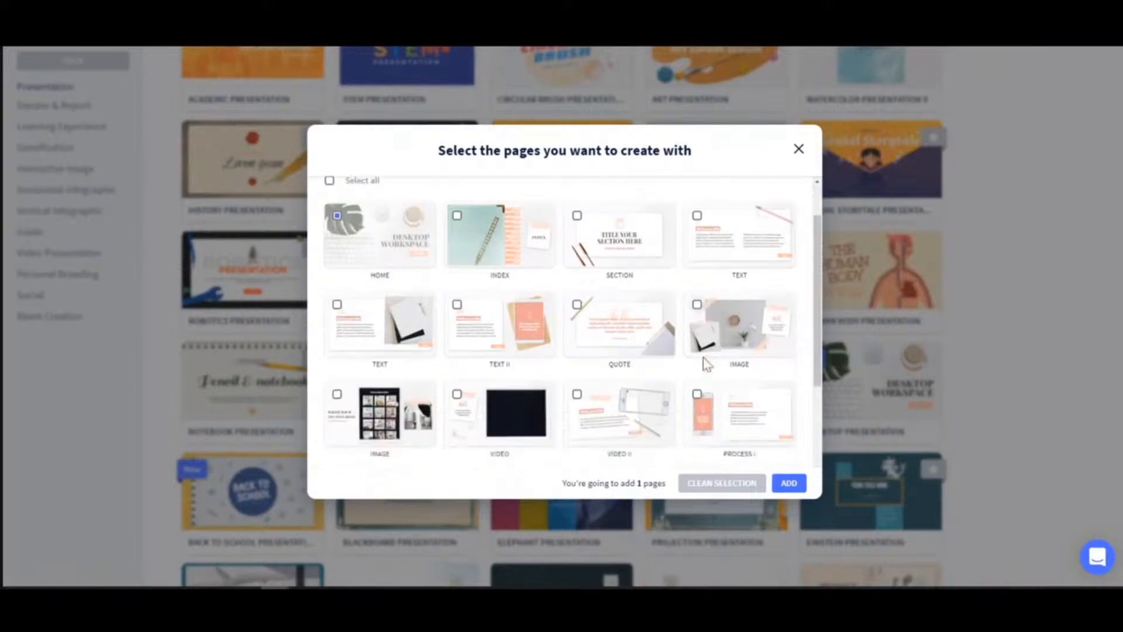
scroll(707, 363, up, 1)
click(636, 383)
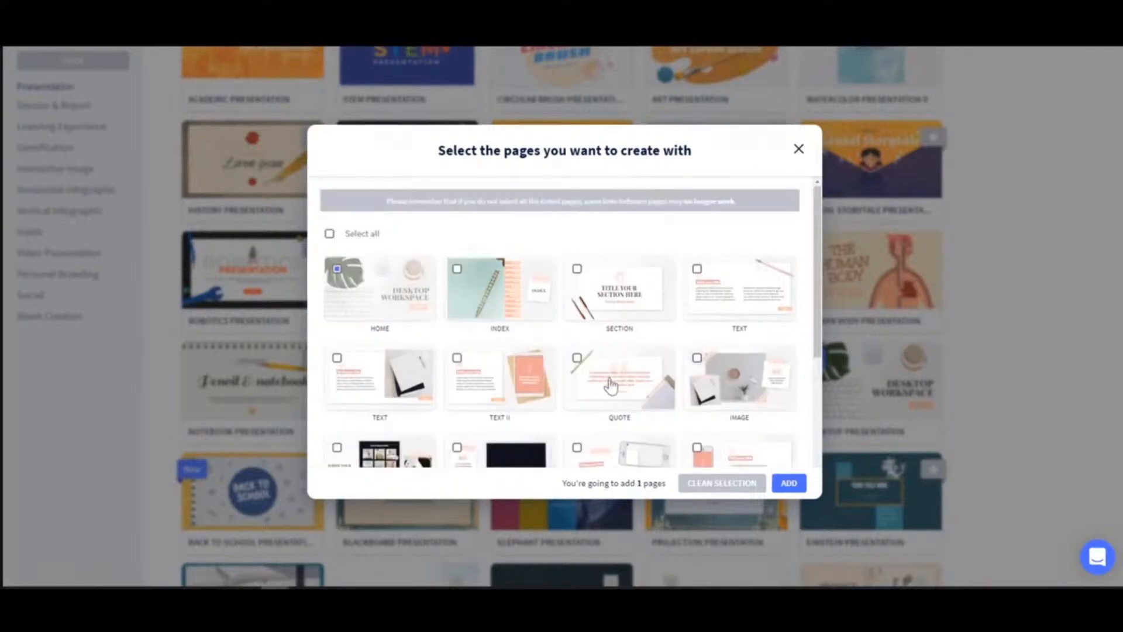
click(725, 377)
scroll(730, 365, down, 1)
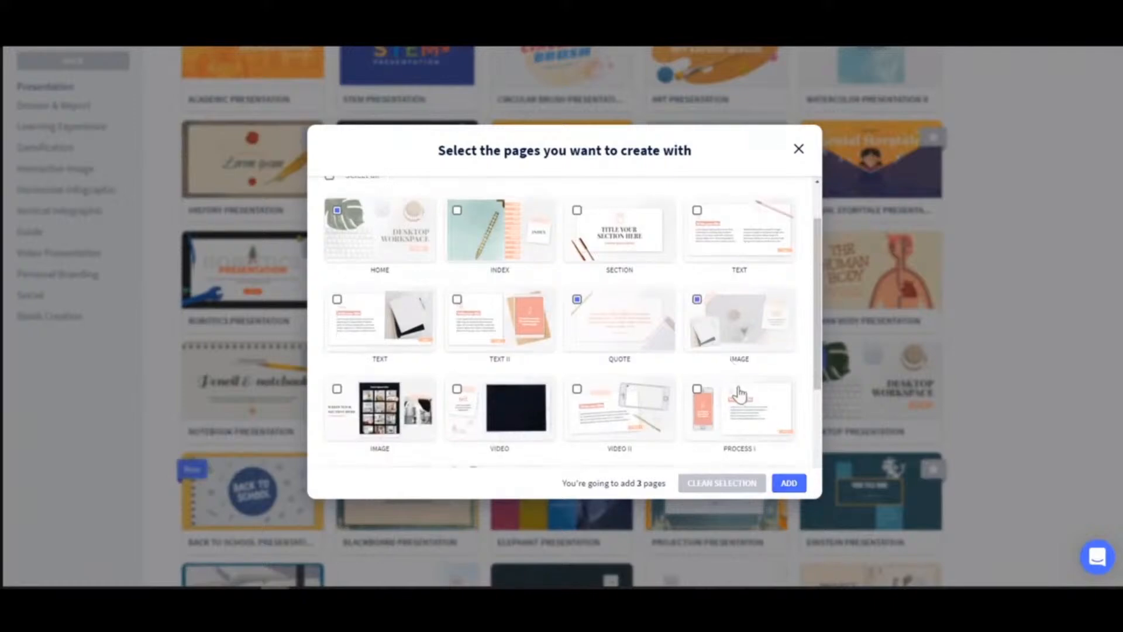
Select all pages of the template and add them to the new creation.
scroll(740, 395, up, 1)
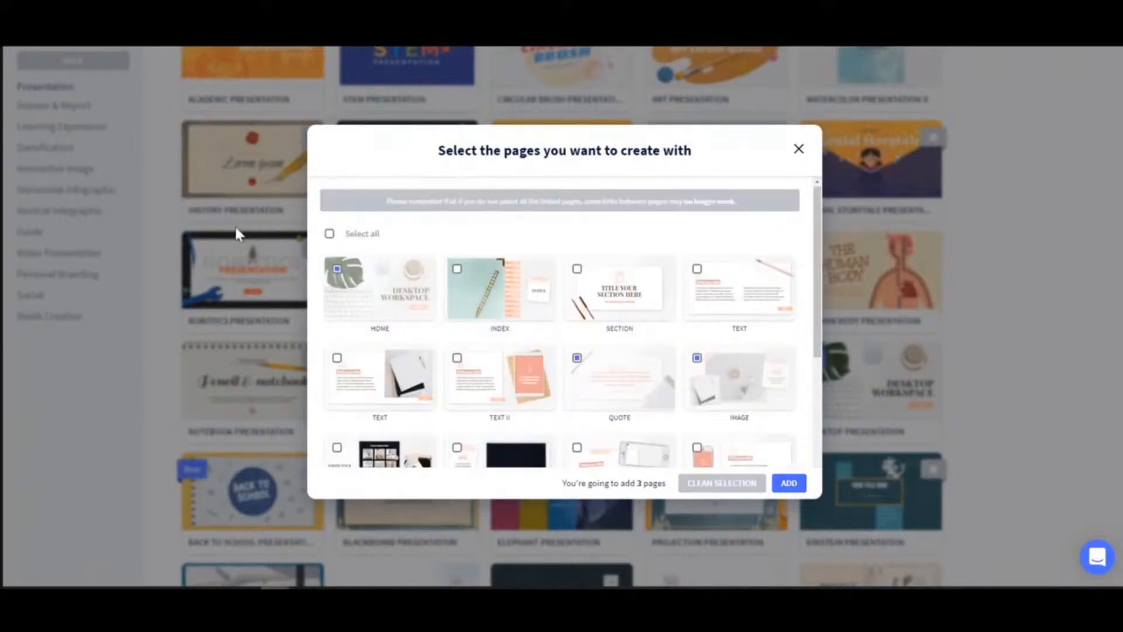
click(330, 234)
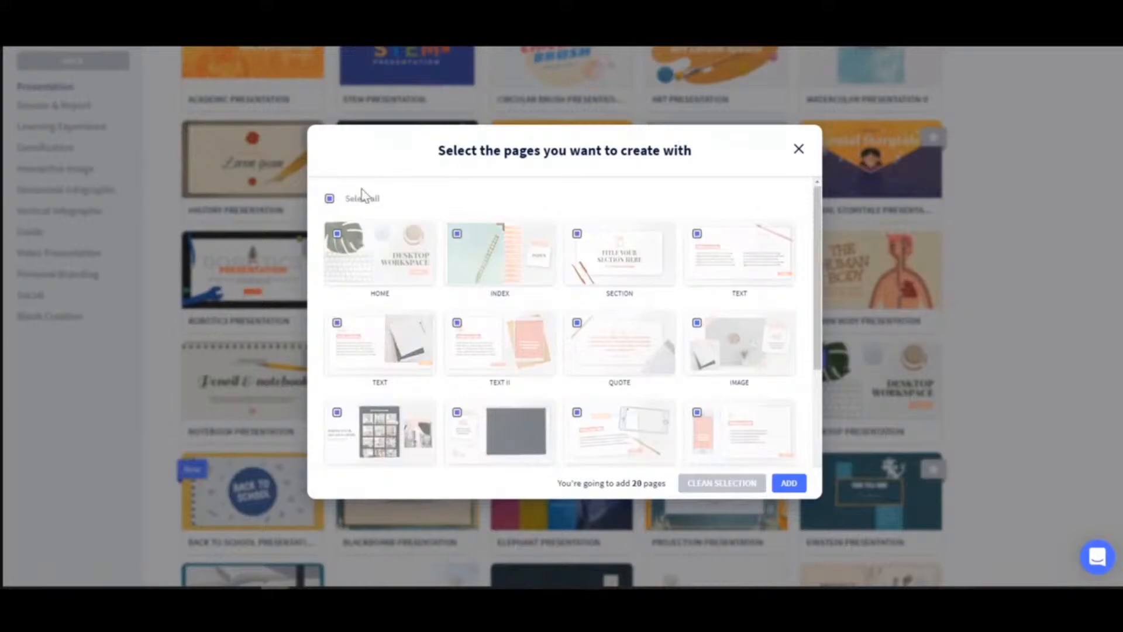
click(791, 483)
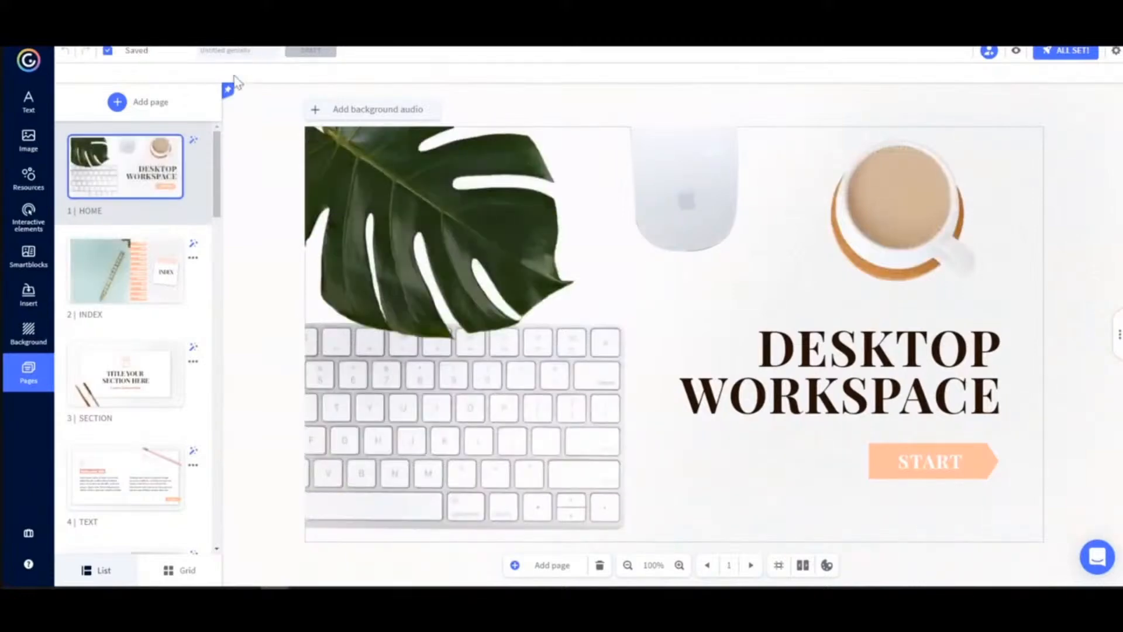
Title the creation "My First Genially".
click(255, 51)
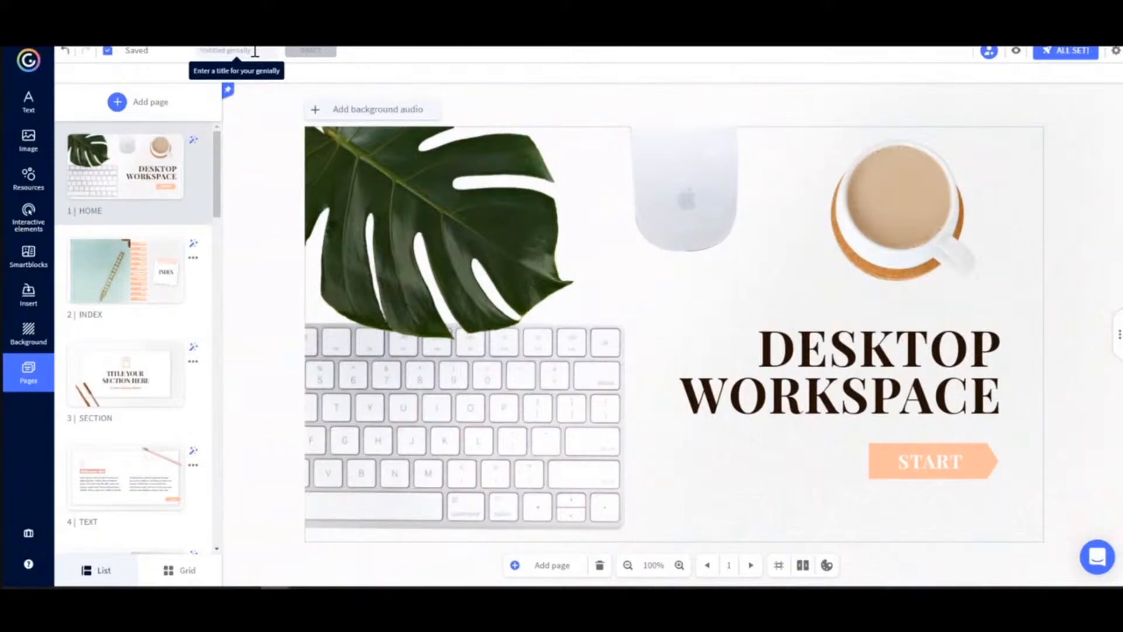
text(My First Genially)
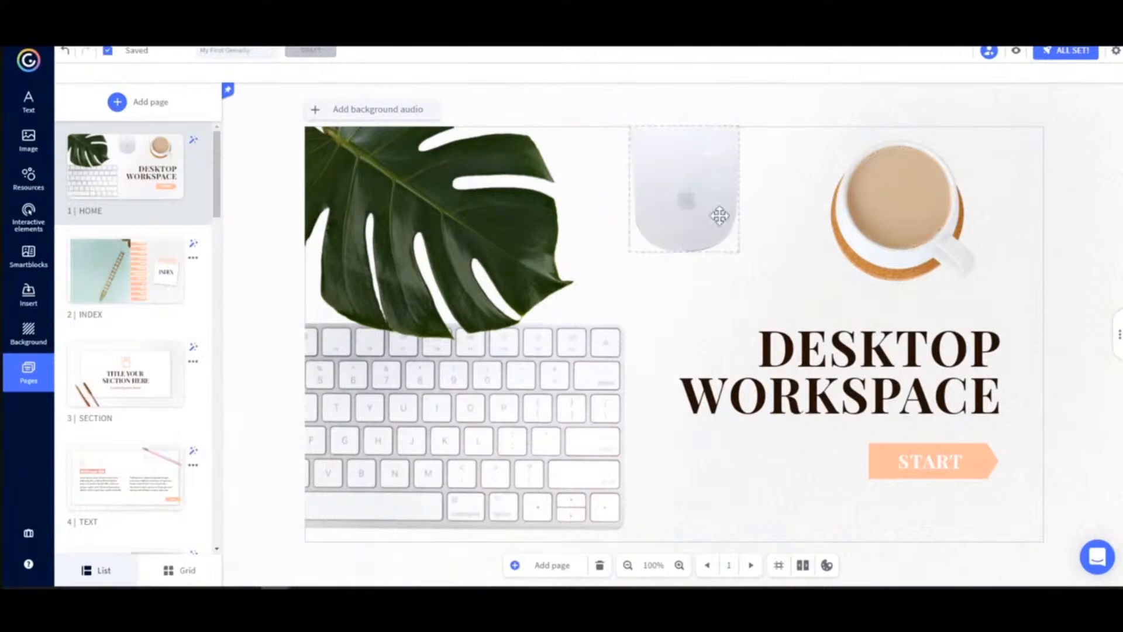
Replace the "DESKTOP WORKSPACE" heading on the Home page with "MY FIRST GENIALLY".
click(815, 356)
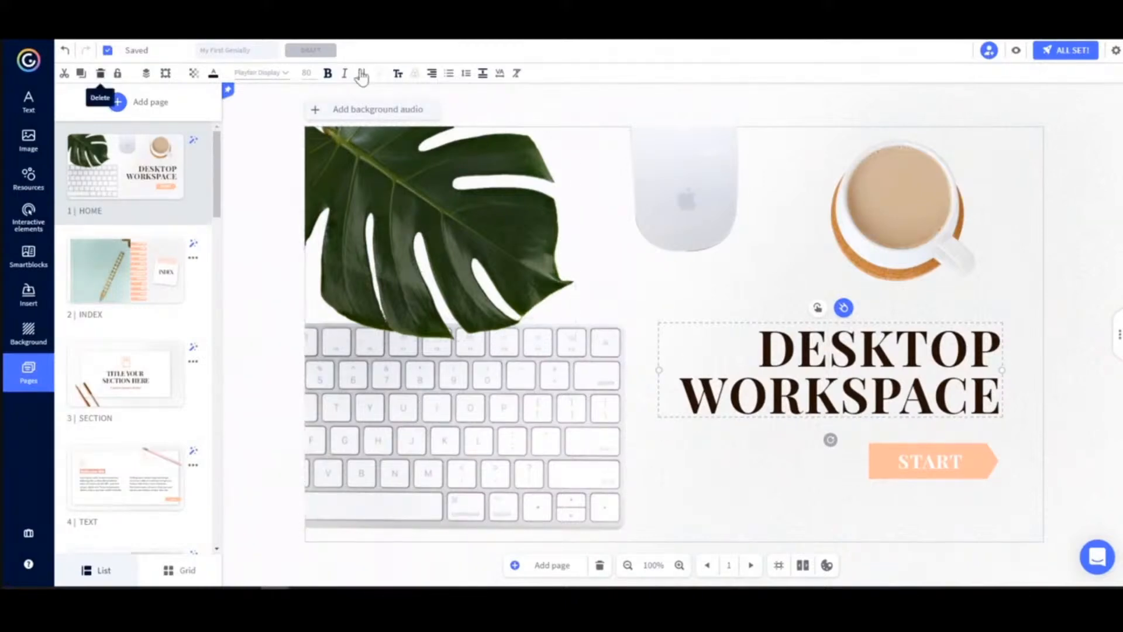
click(461, 229)
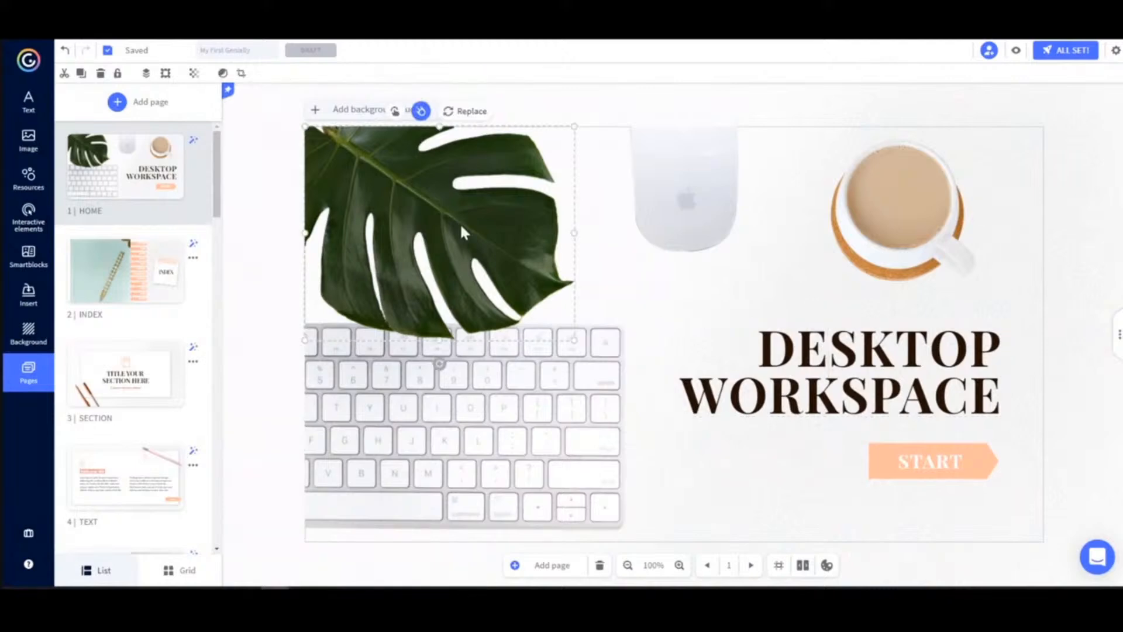
click(785, 364)
drag(761, 357, 990, 395)
text(MY FIRST GENIALLY)
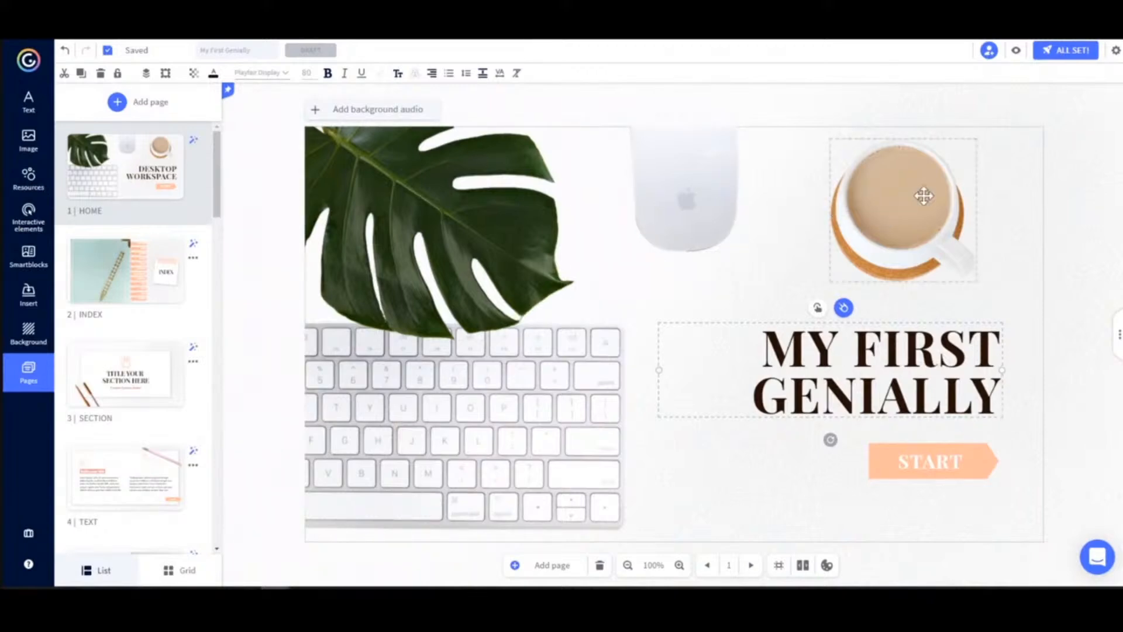
Replace the coffee cup image on the Home page with the potted succulent from the Cutouts resources, keeping its full crop.
click(901, 214)
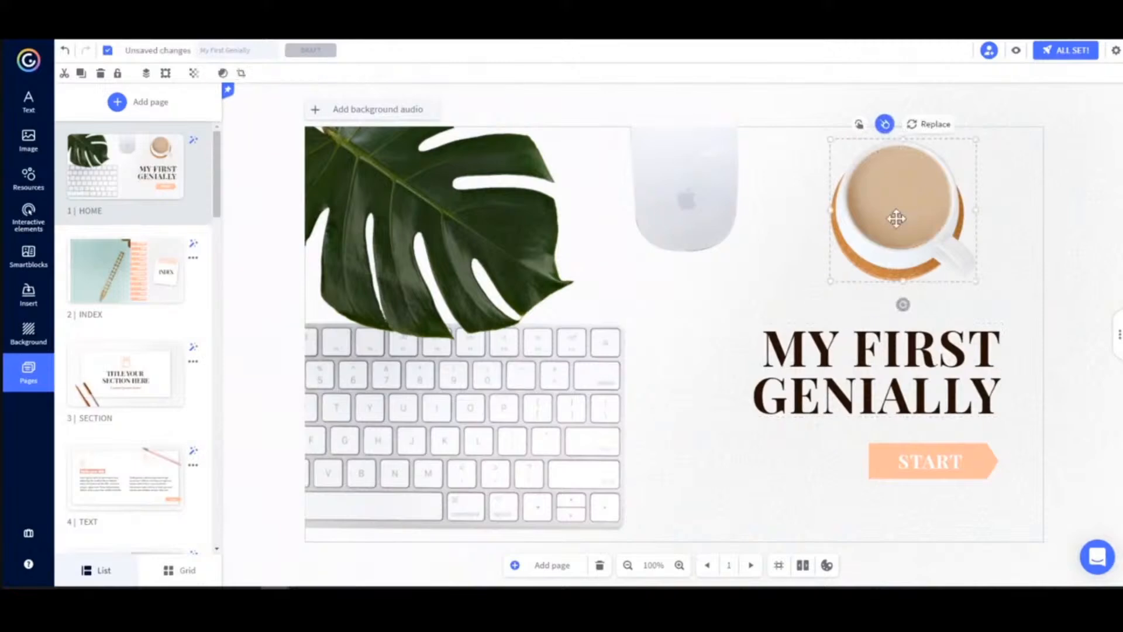
click(933, 128)
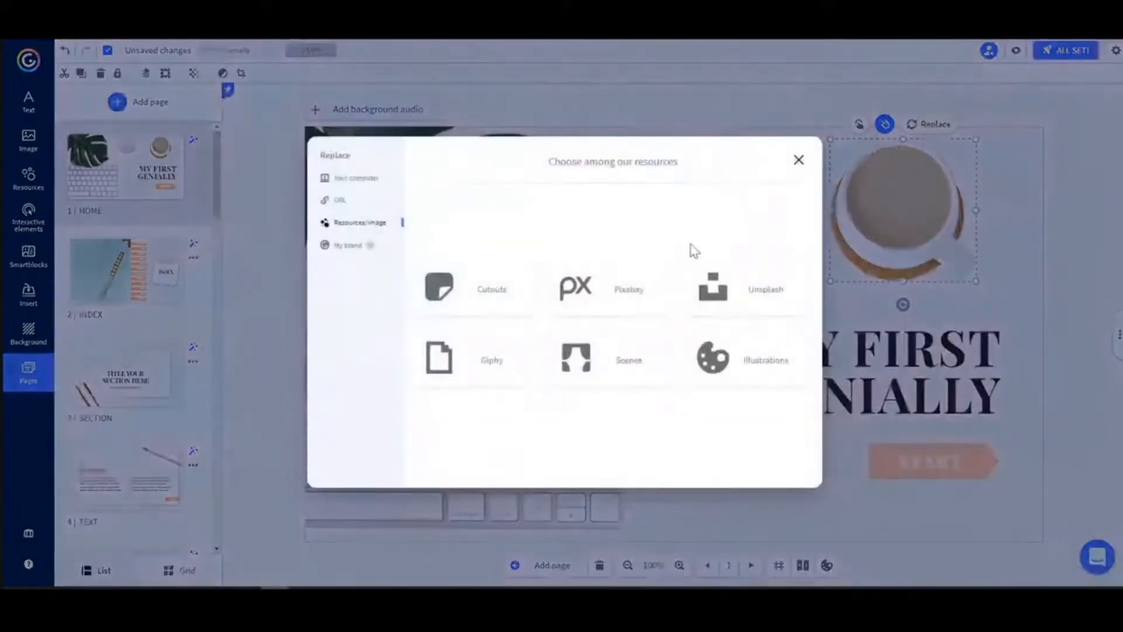
click(354, 179)
click(359, 225)
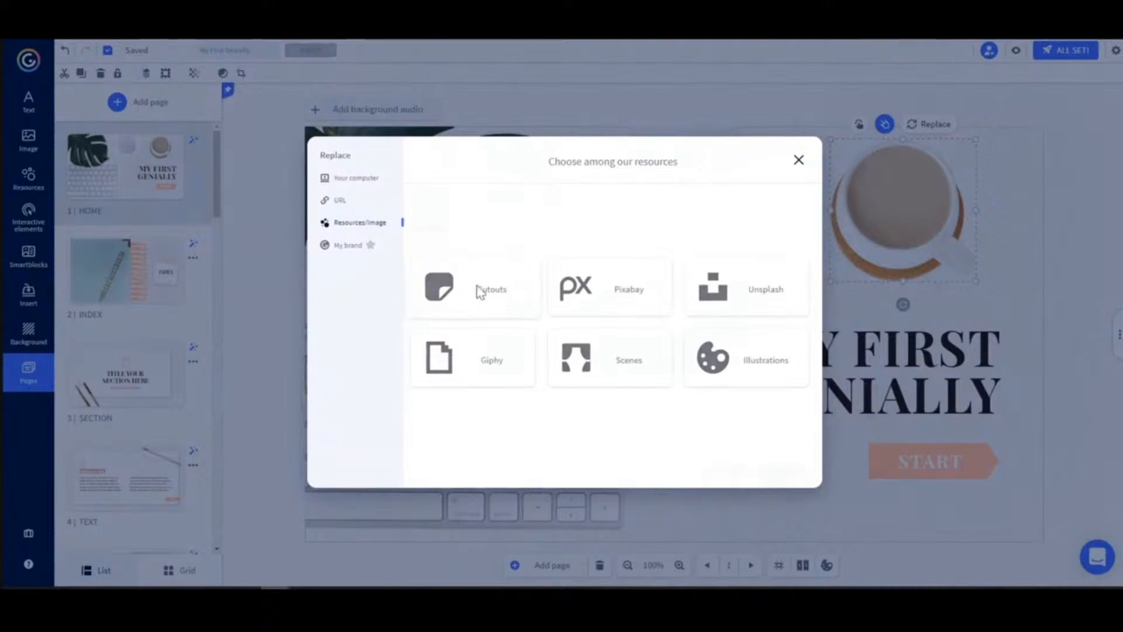
click(479, 292)
scroll(563, 321, down, 5)
scroll(563, 321, down, 10)
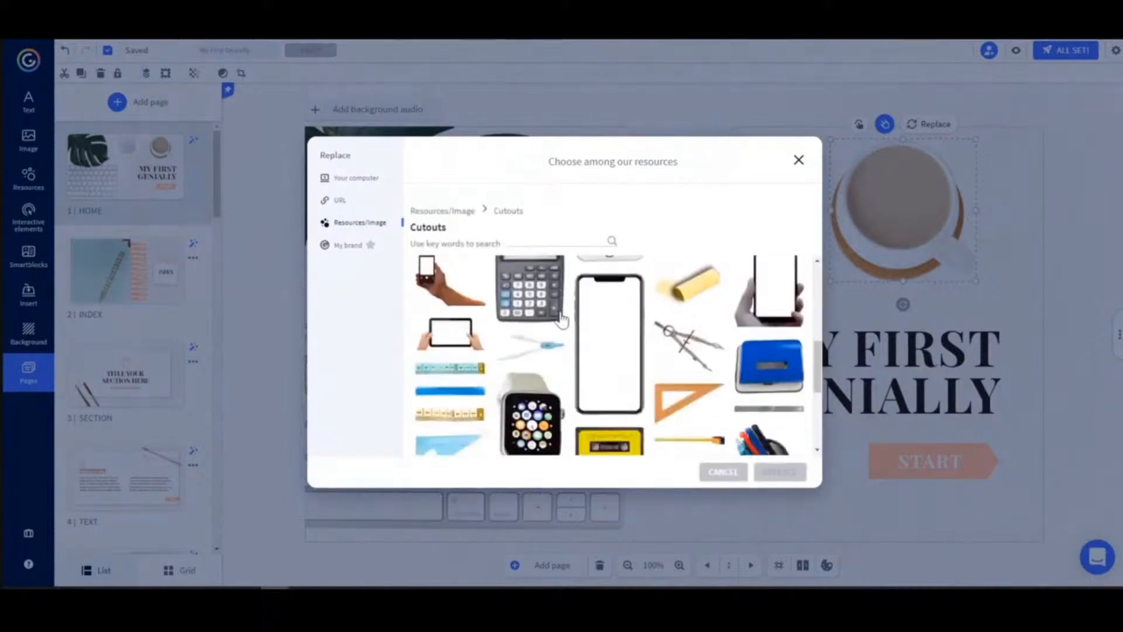
scroll(563, 320, down, 1)
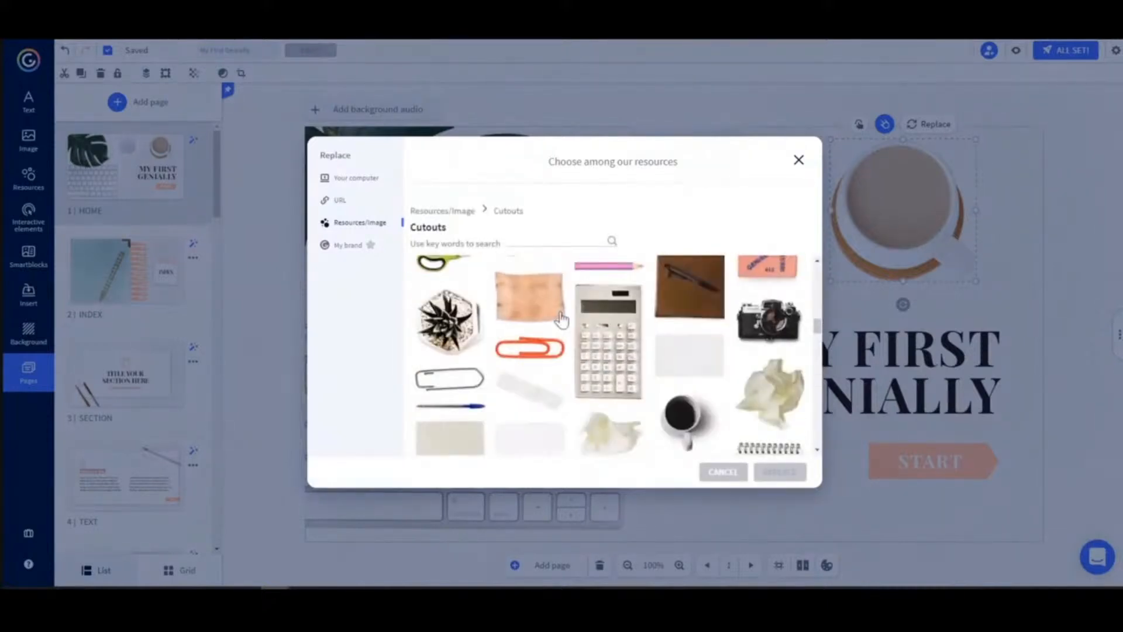
click(446, 327)
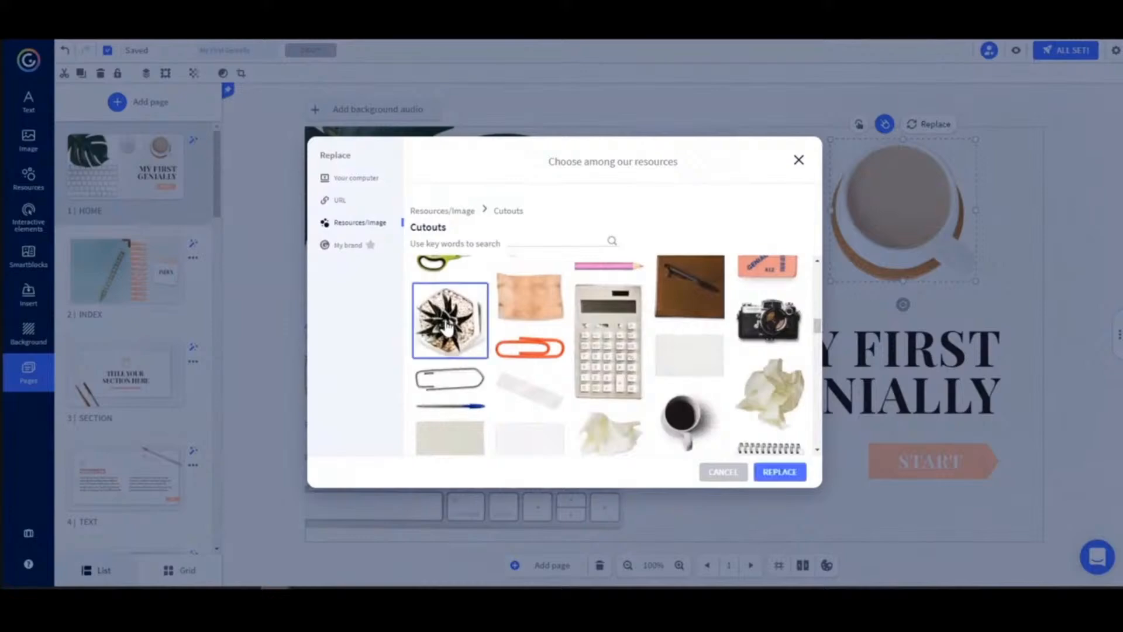
click(790, 474)
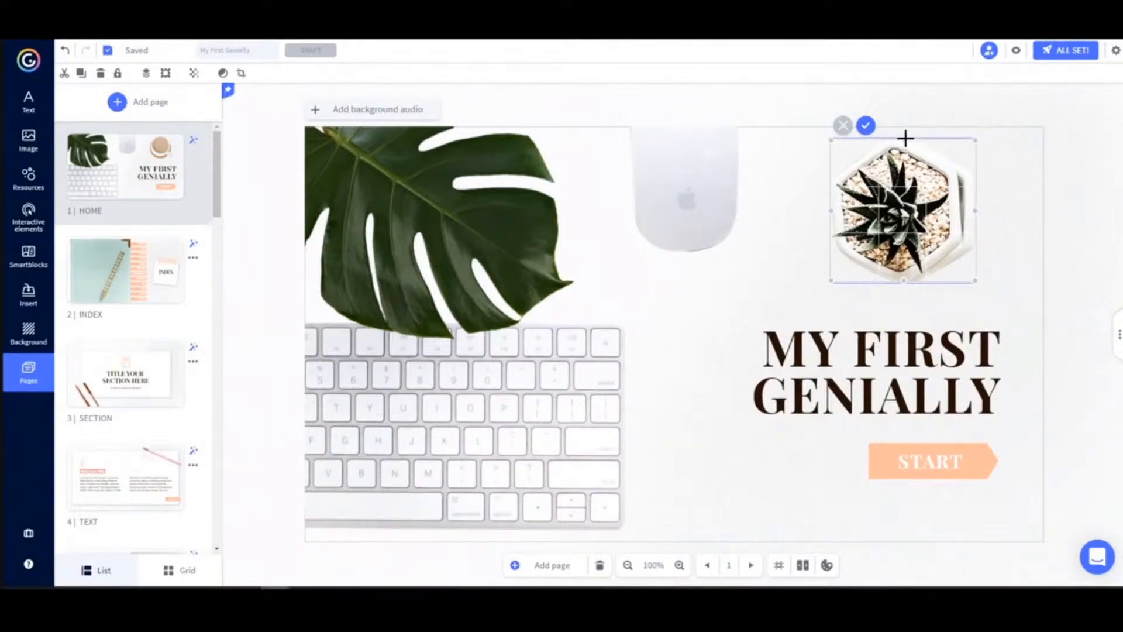
click(865, 127)
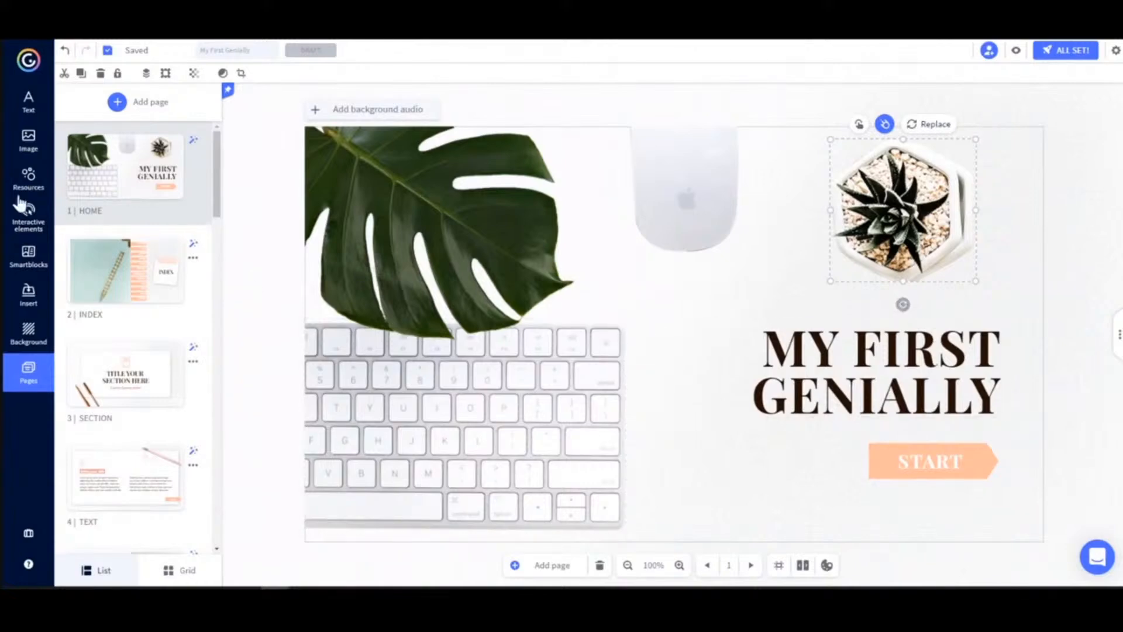
Look through the available image sources and the resource library of icons, shapes, charts, lines and illustrations.
click(28, 141)
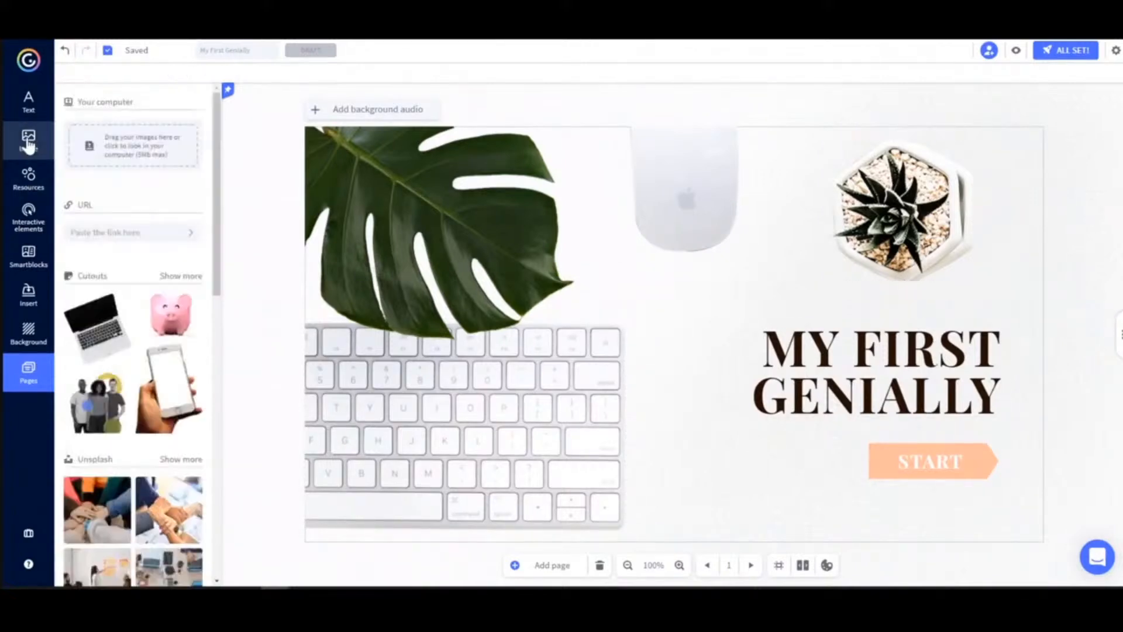
scroll(135, 205, down, 6)
scroll(136, 205, up, 3)
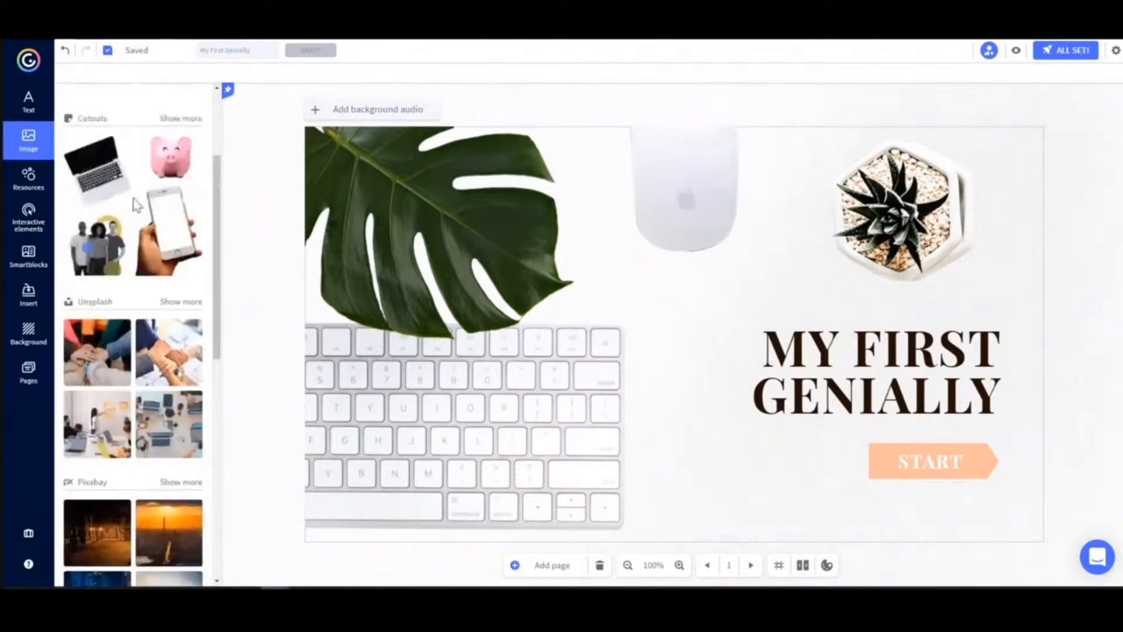
scroll(136, 205, up, 3)
click(28, 178)
scroll(145, 211, down, 2)
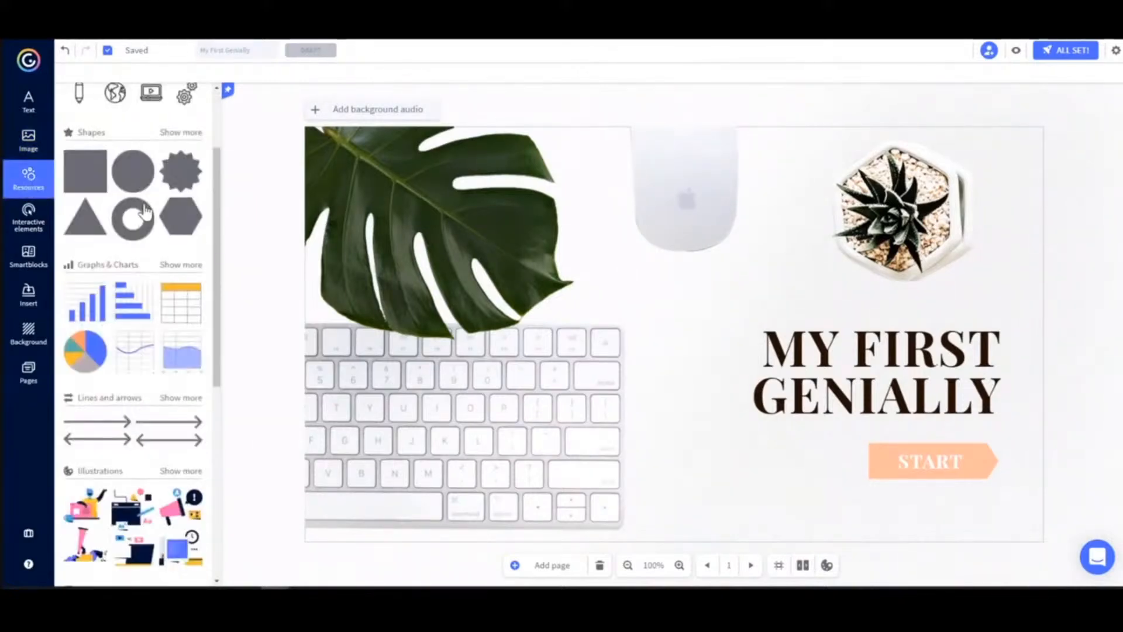
scroll(147, 216, down, 2)
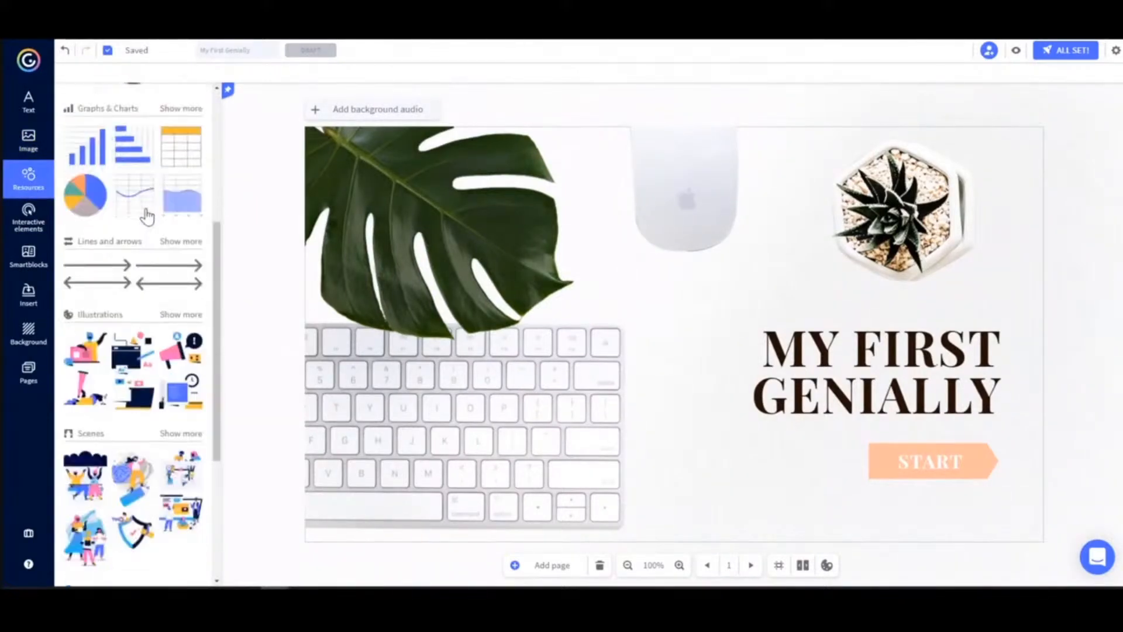
scroll(146, 217, up, 6)
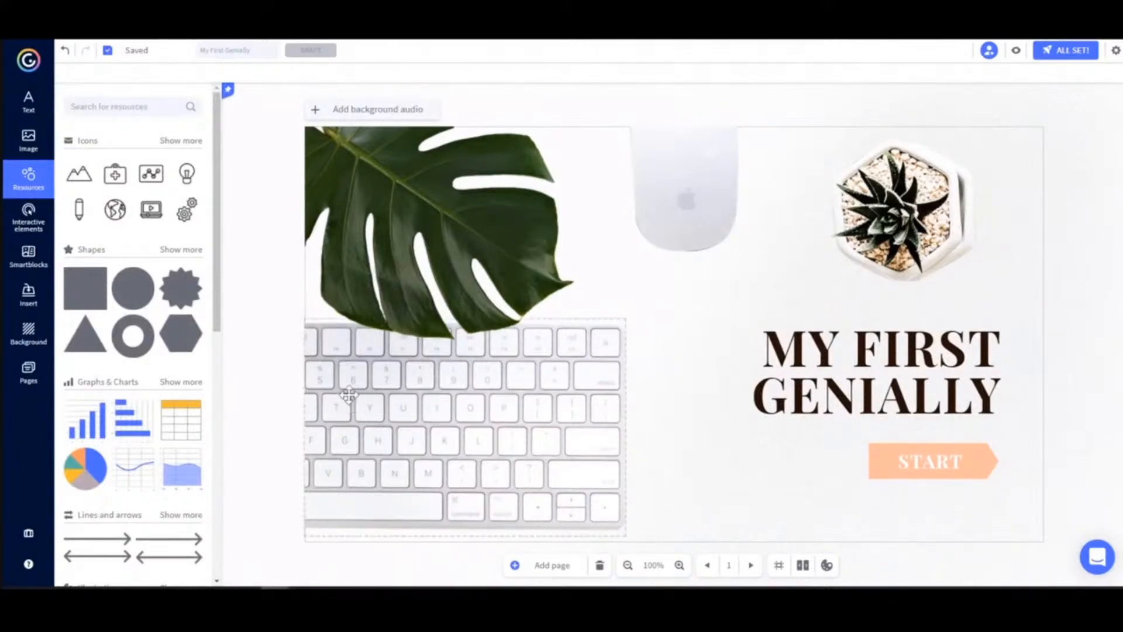
Open the Index page and review the pages that follow it in the presentation.
click(9, 374)
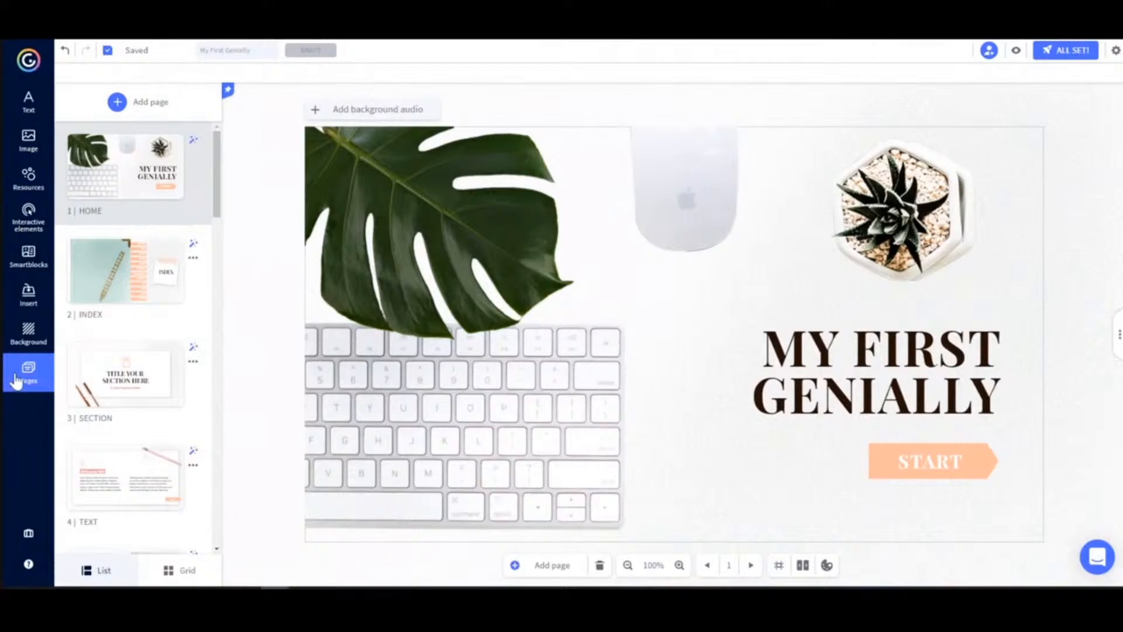
click(113, 281)
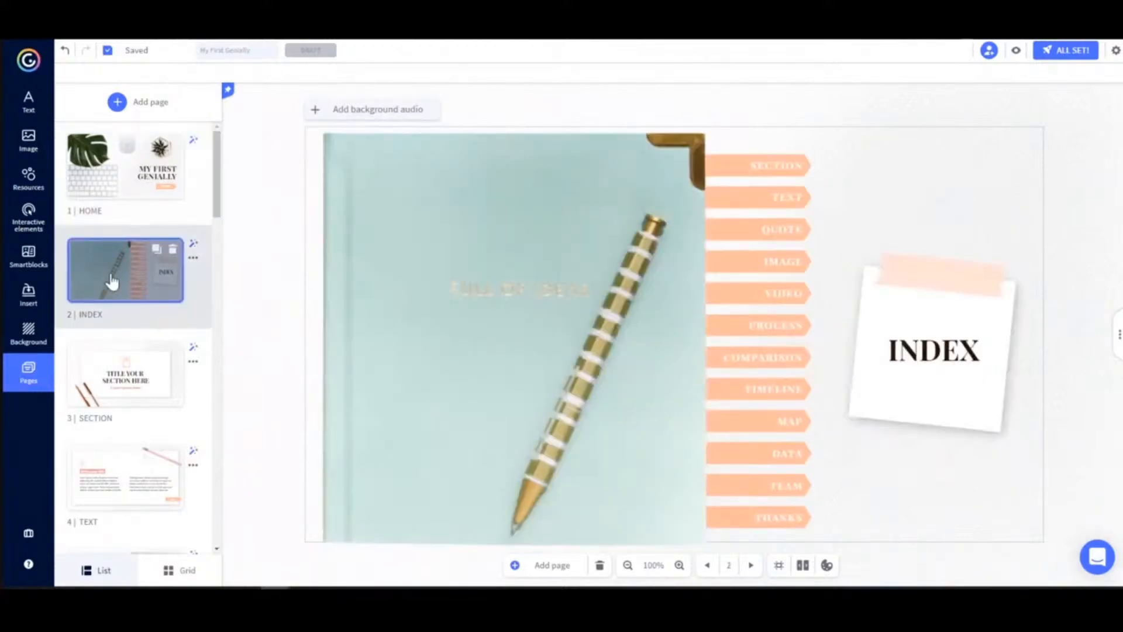
scroll(100, 304, down, 3)
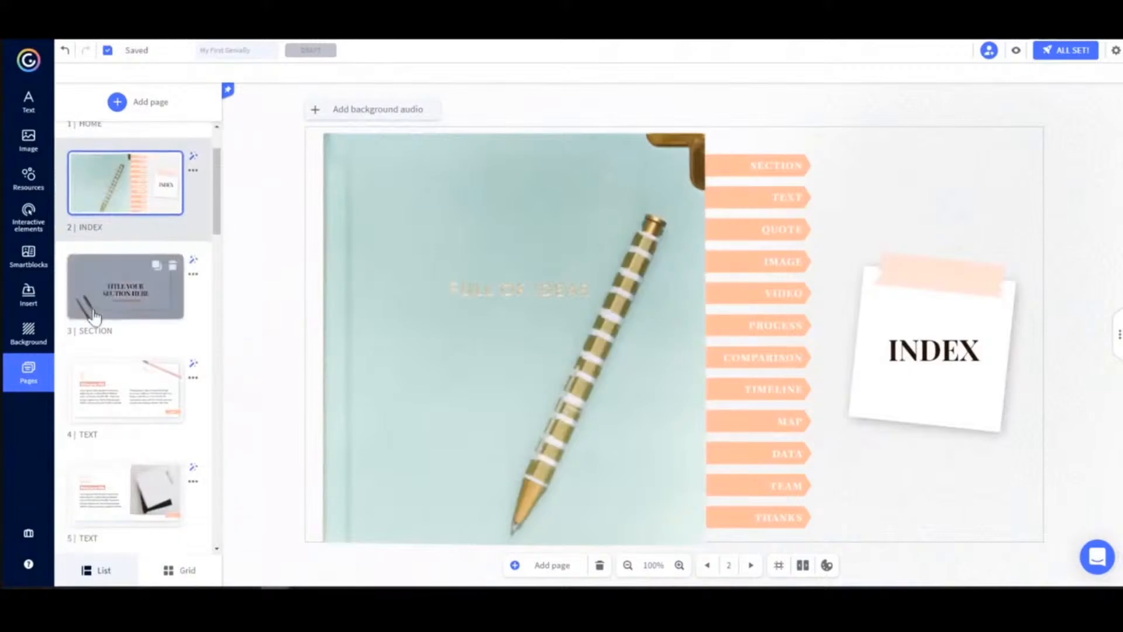
scroll(97, 316, down, 1)
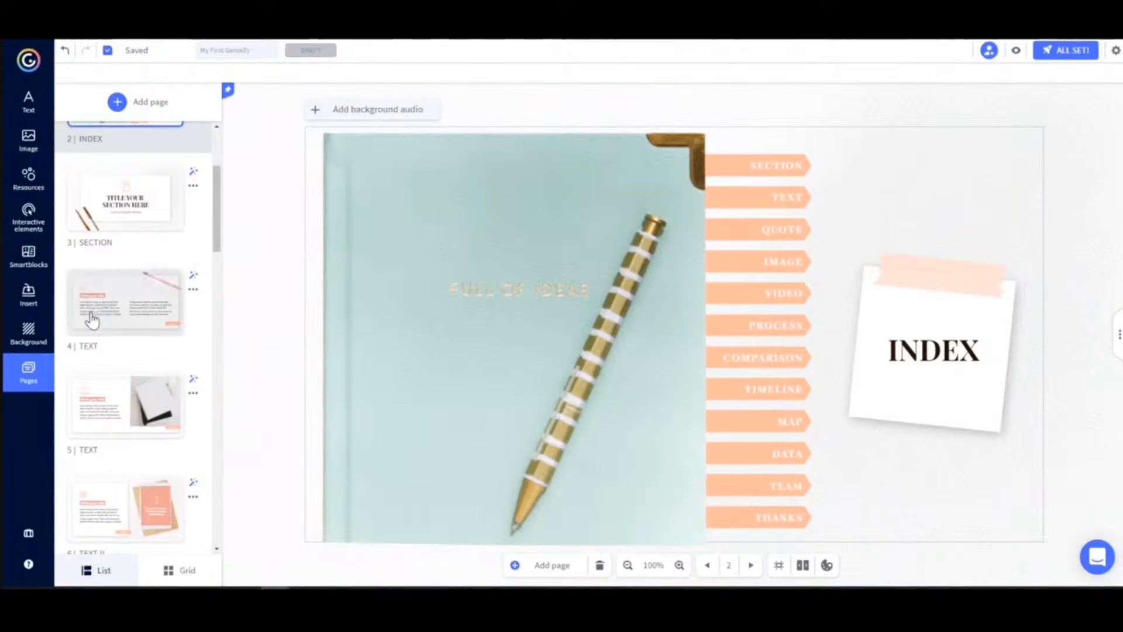
scroll(91, 321, down, 4)
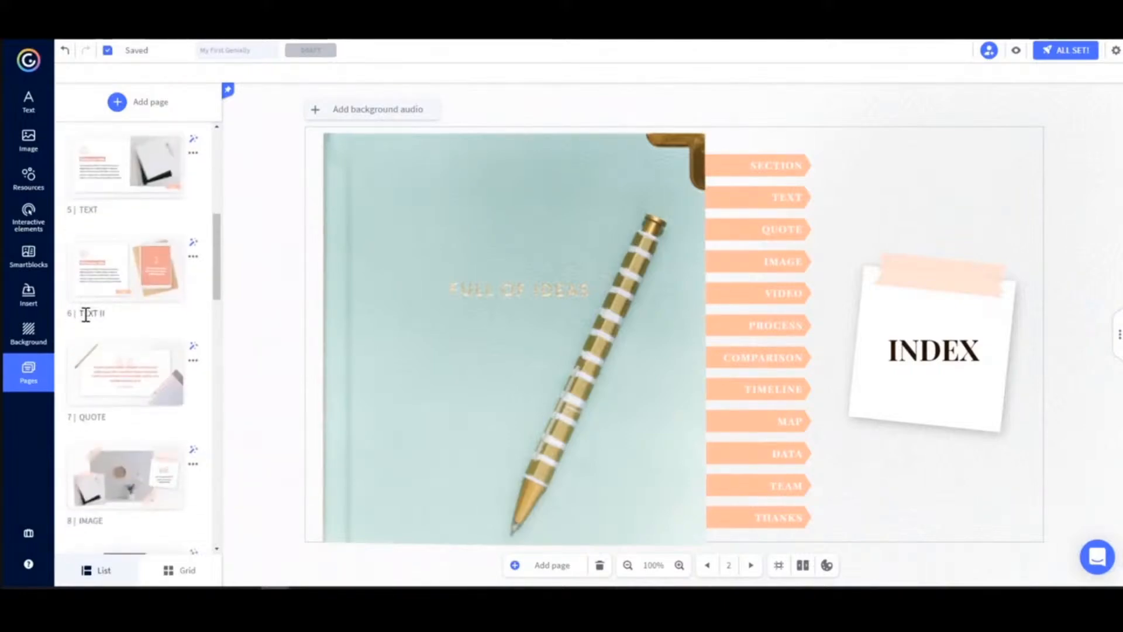
scroll(86, 318, down, 2)
scroll(87, 321, down, 1)
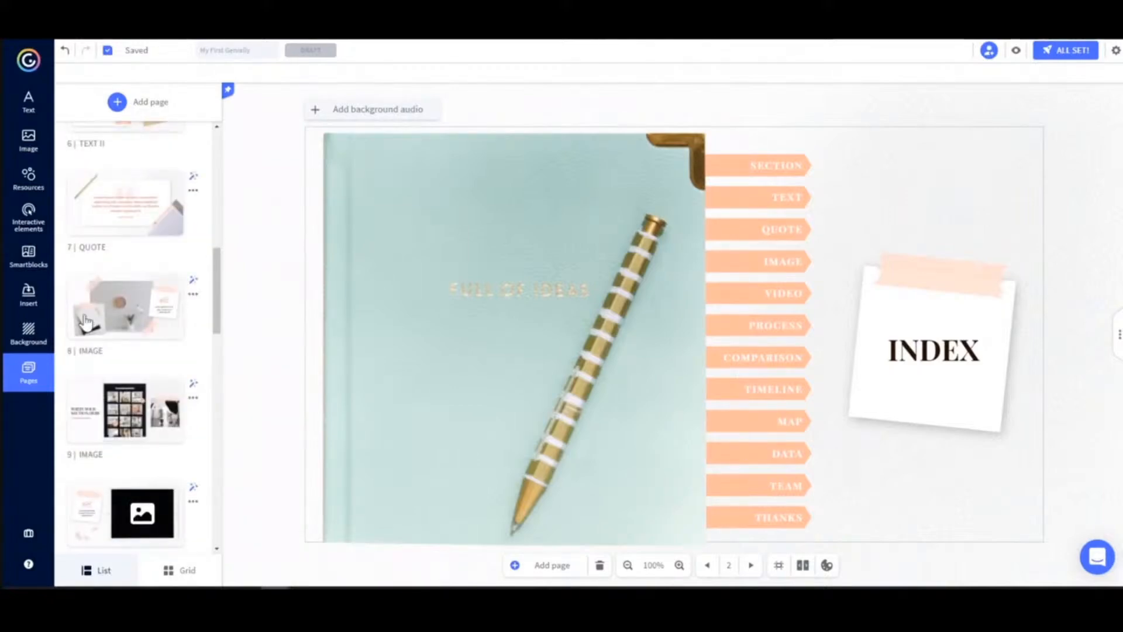
scroll(88, 322, down, 1)
scroll(87, 321, down, 2)
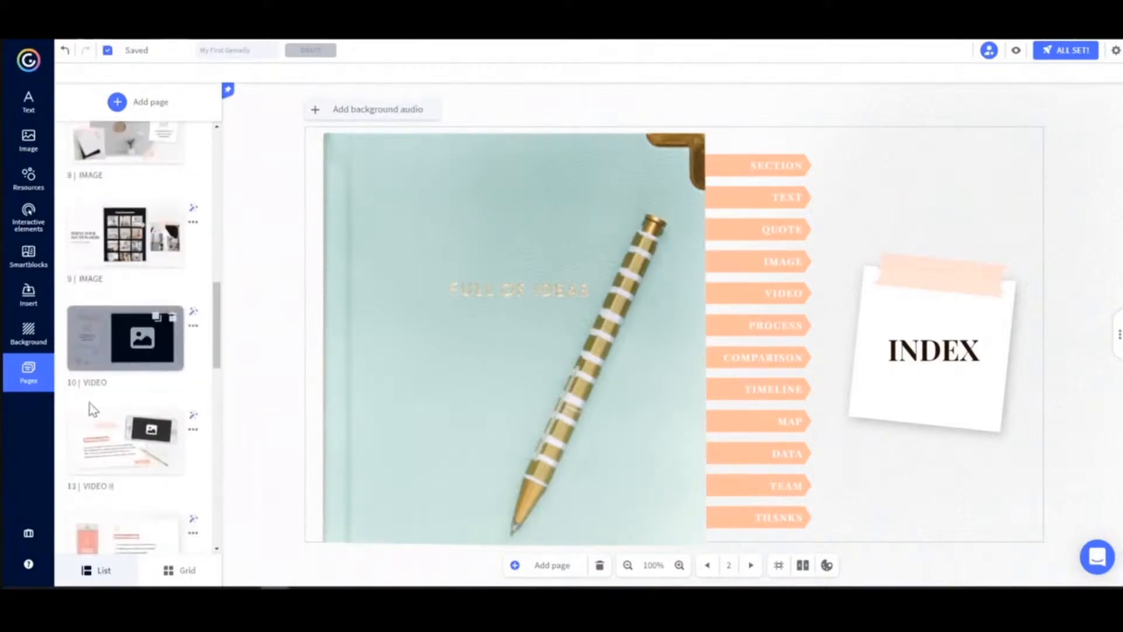
Move the Process I page ahead of the Video II page in the page order.
scroll(125, 381, down, 2)
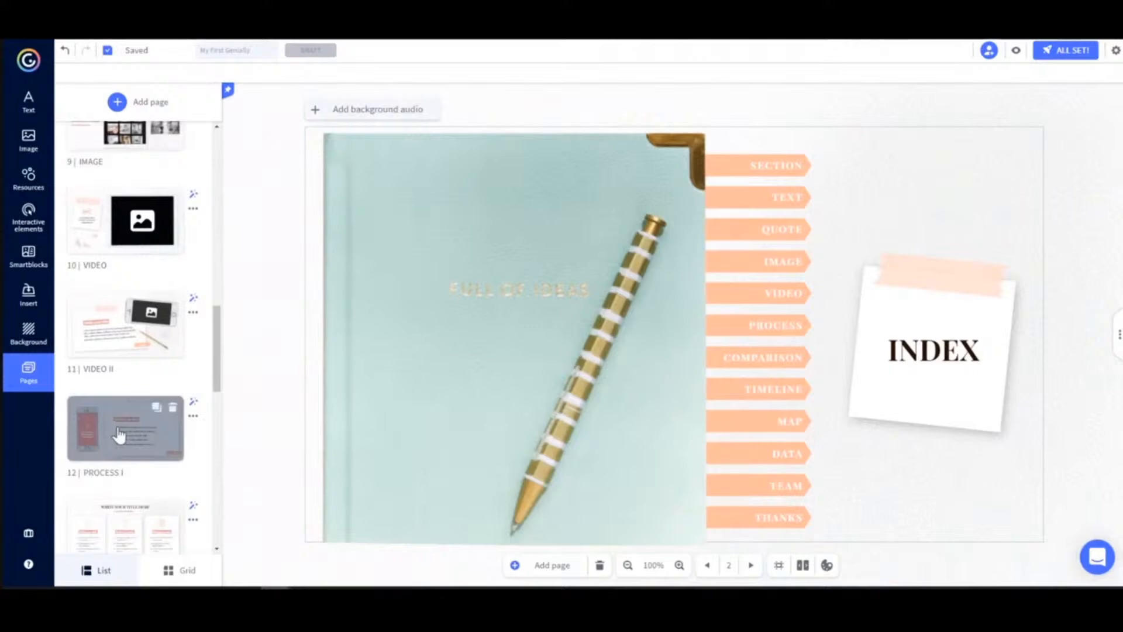
scroll(119, 434, down, 1)
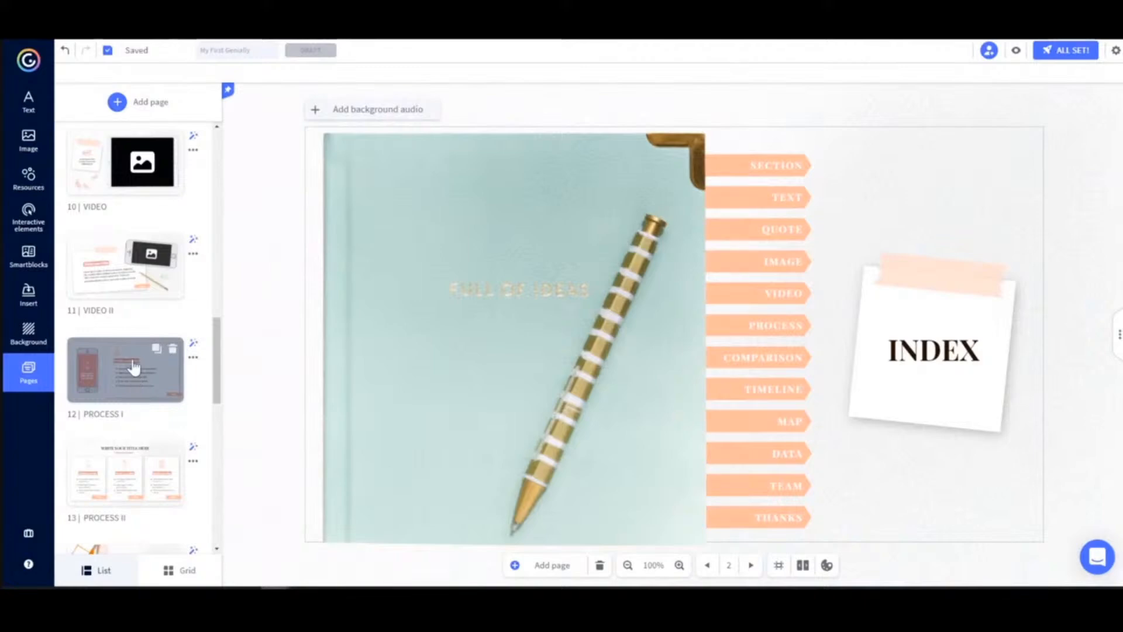
drag(132, 363, 135, 274)
scroll(133, 278, down, 1)
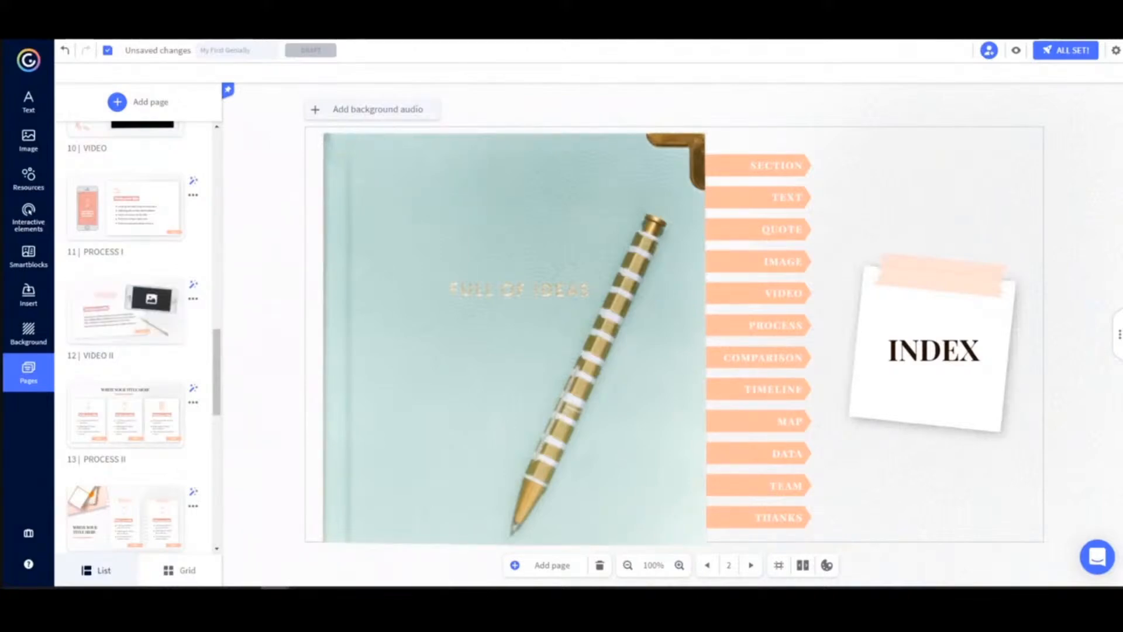
Check the page sources, including Genially Templates and My creations, and add the template's two-column Text page after the Index page.
click(125, 104)
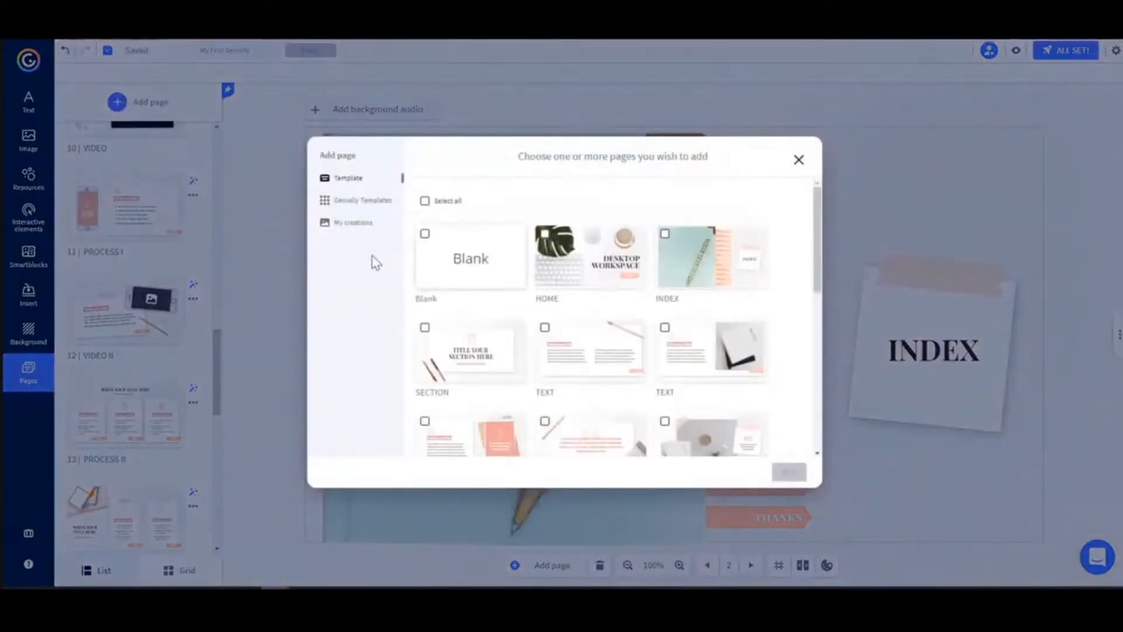
click(360, 204)
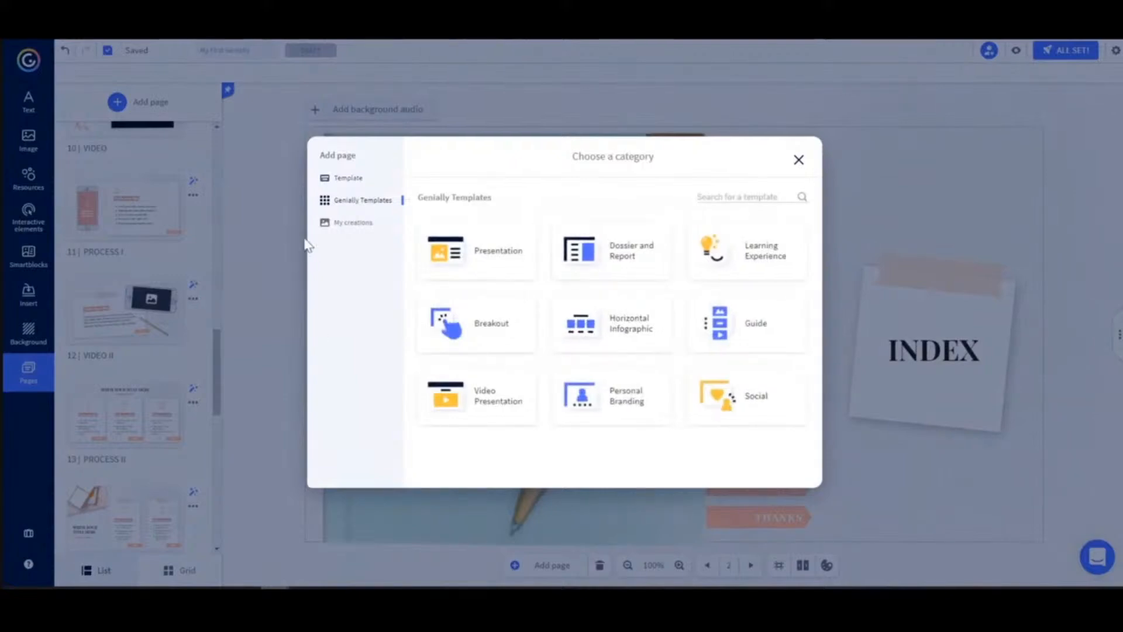
click(355, 225)
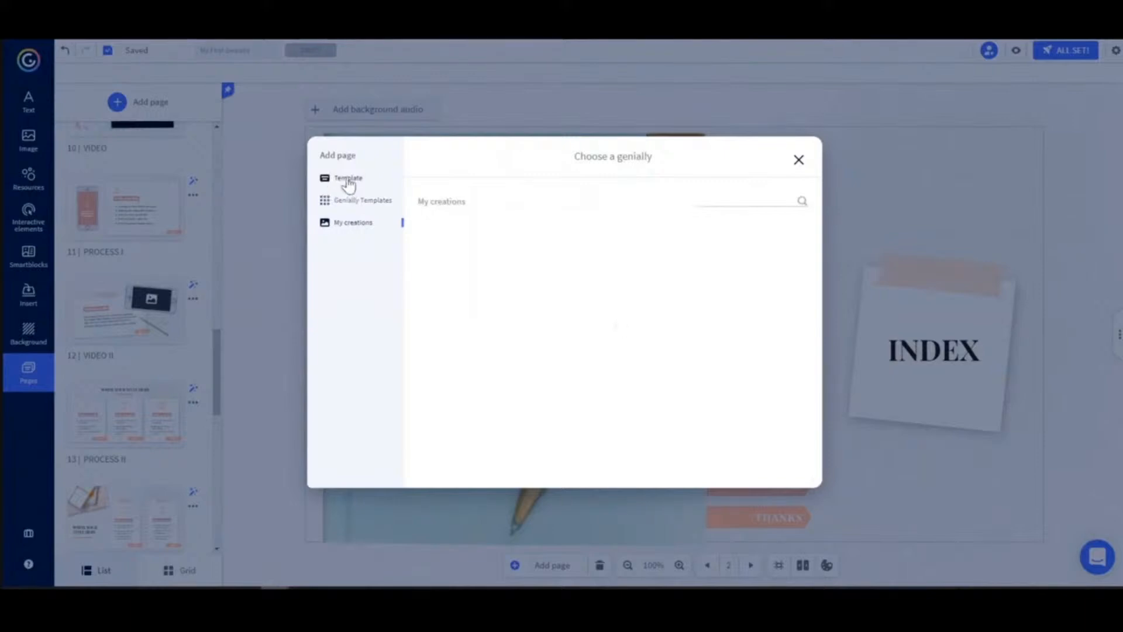
click(349, 183)
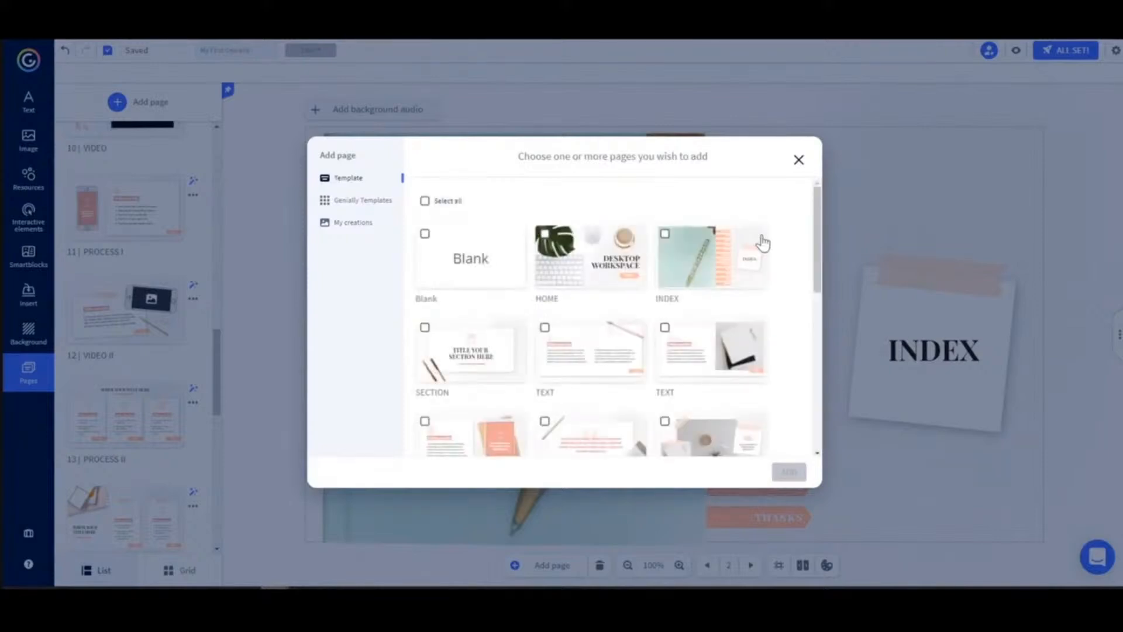
click(545, 328)
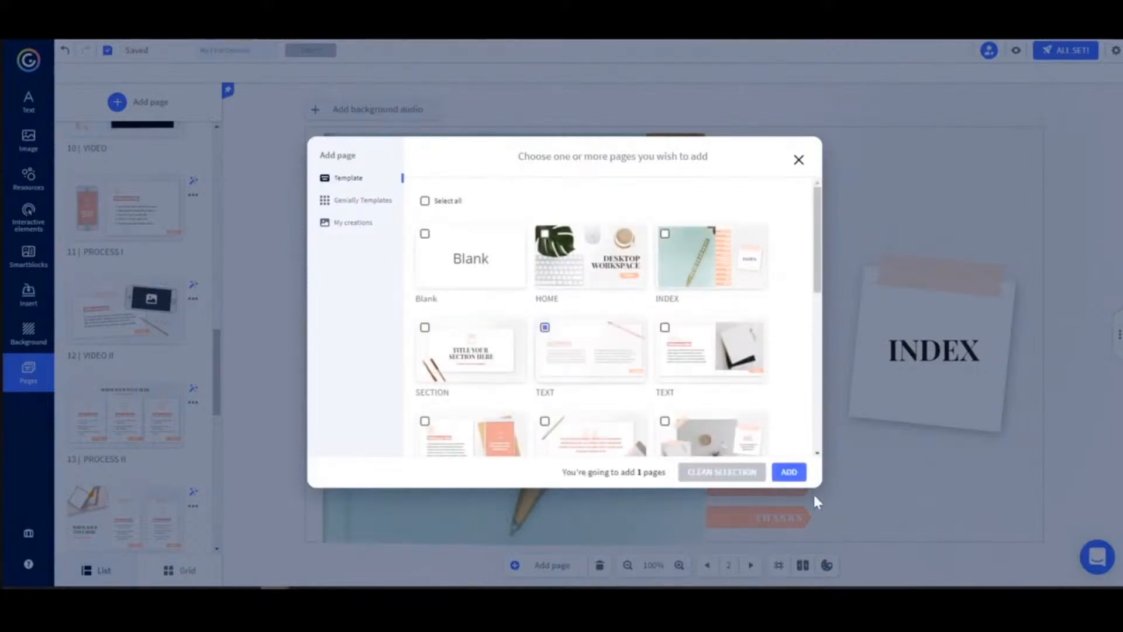
click(790, 473)
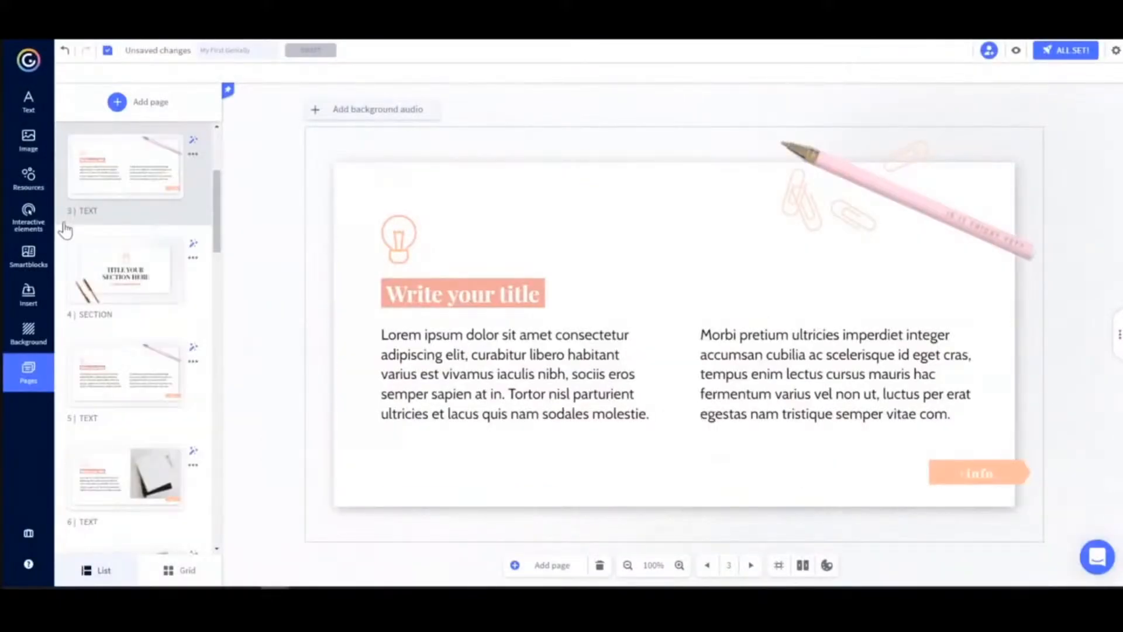
Duplicate the newly added Text page and rename the copy "Title 1".
mouse_move(138, 181)
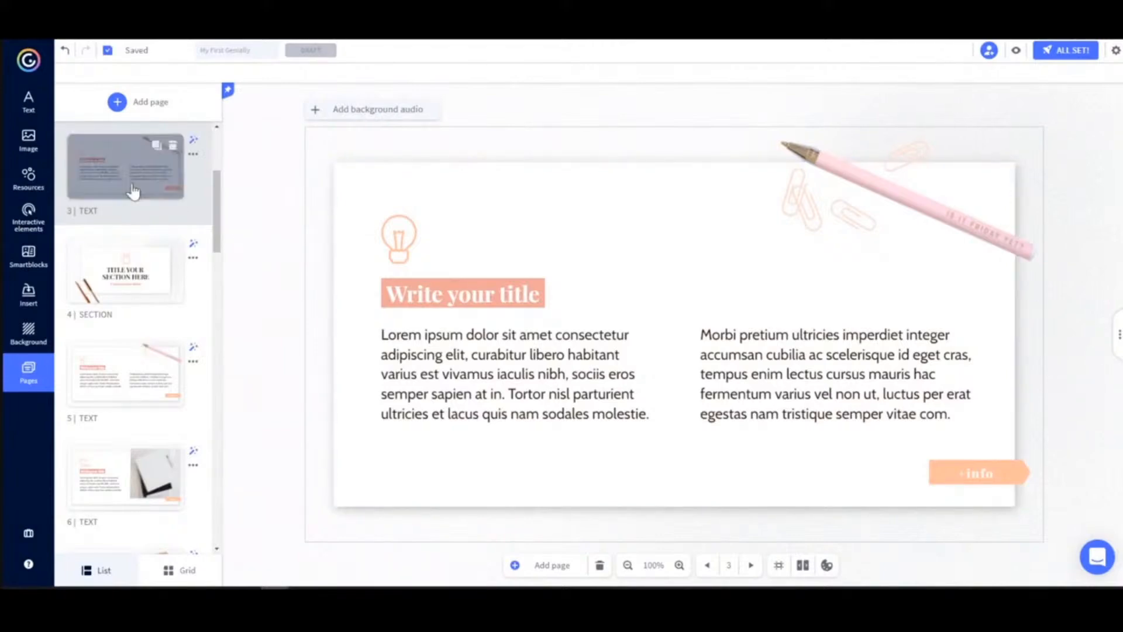
click(157, 150)
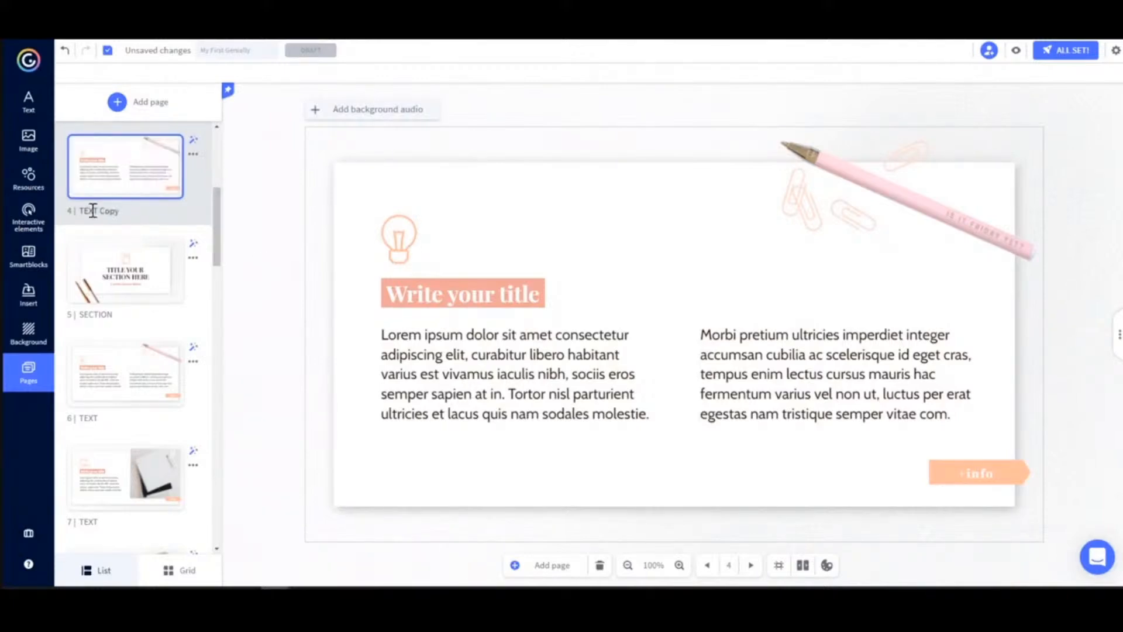
drag(117, 211, 83, 212)
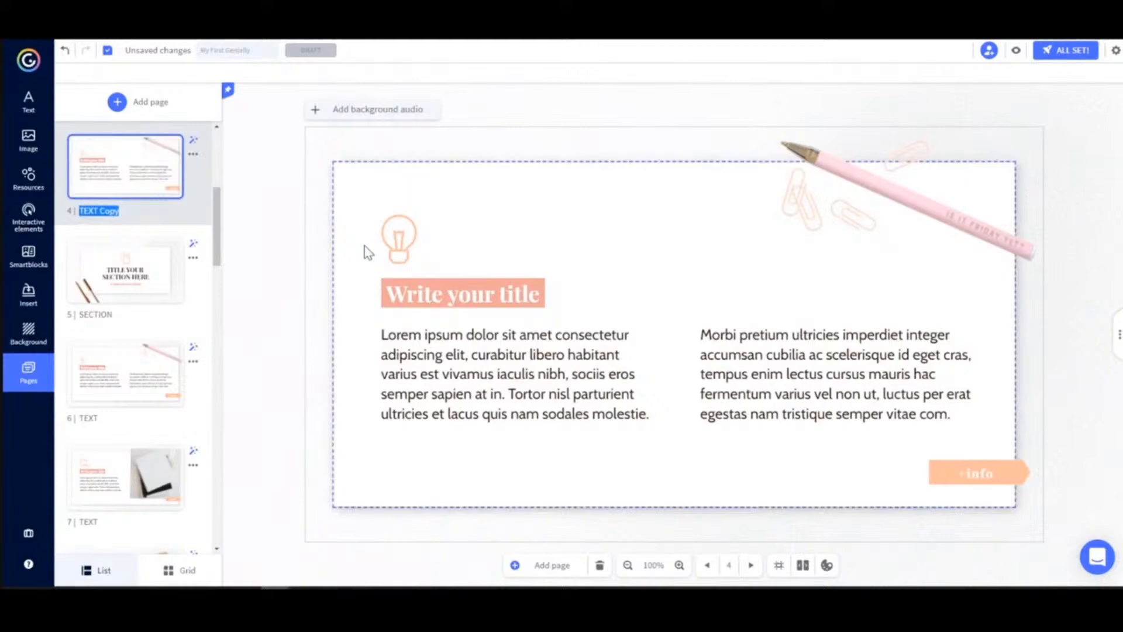
text(Title 1)
key(Return)
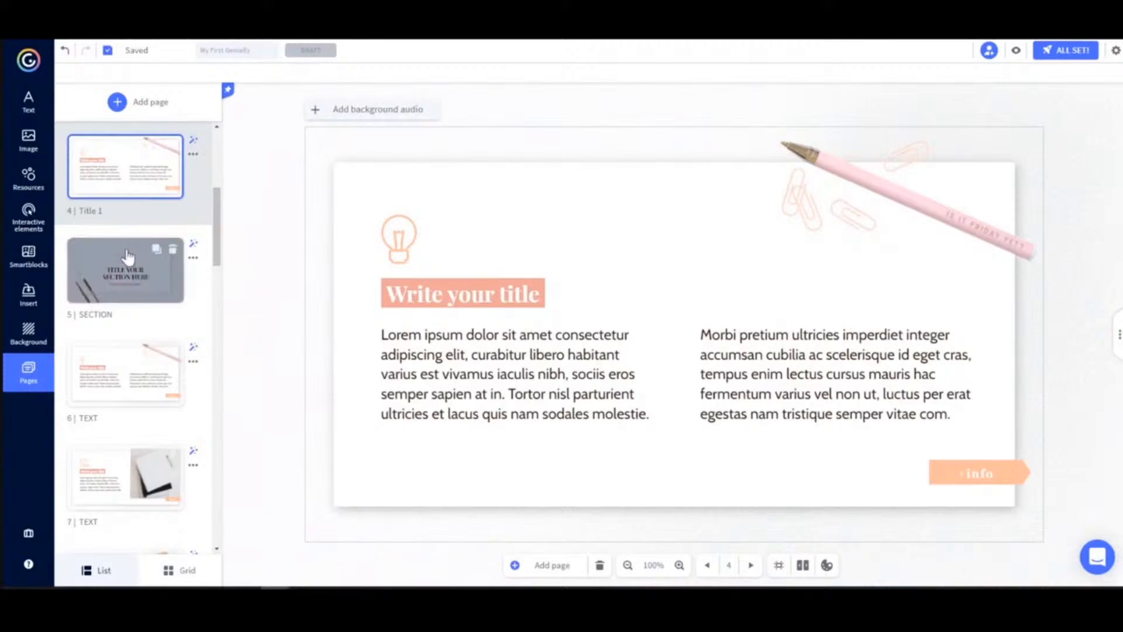
scroll(125, 252, up, 3)
scroll(150, 342, down, 1)
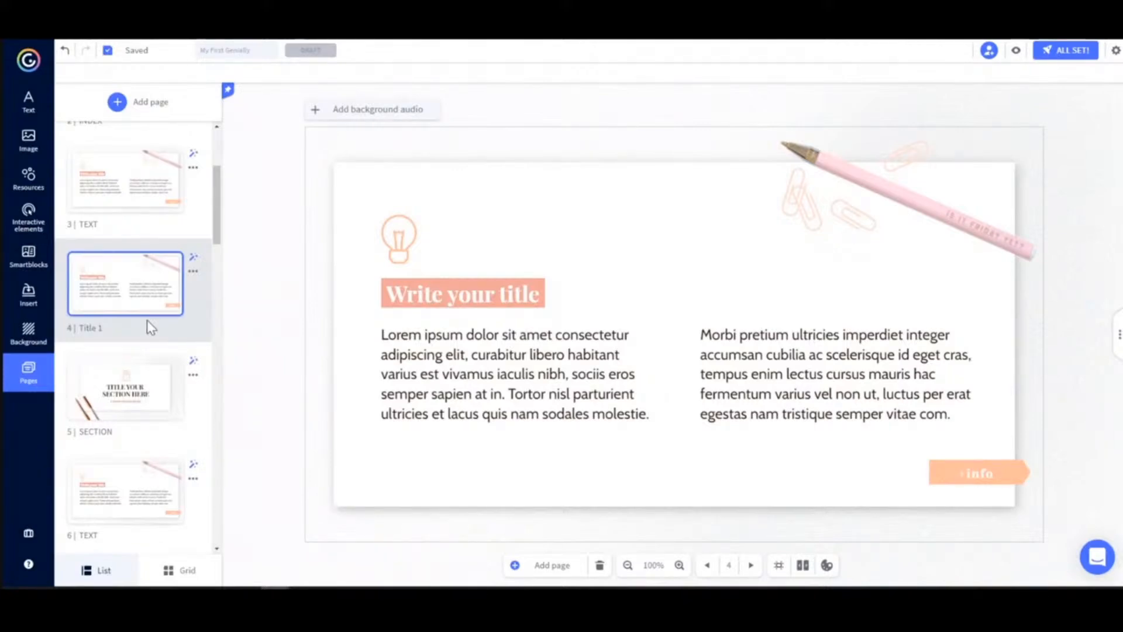
scroll(161, 320, up, 3)
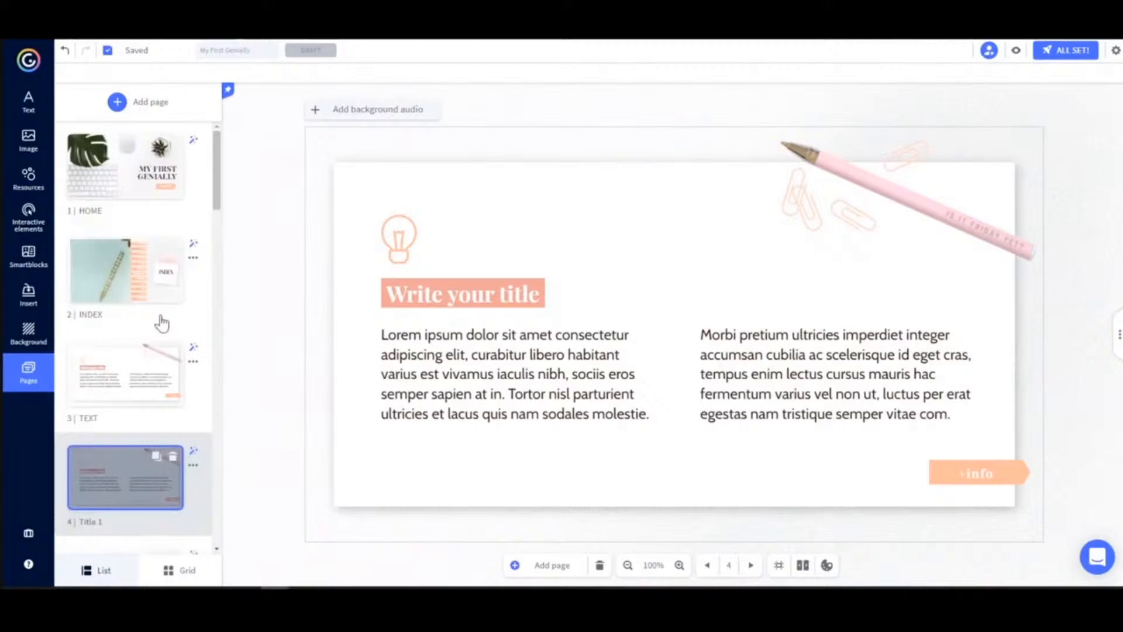
Preview the Index page, follow its Map link to the Map page, and return to editing.
click(151, 273)
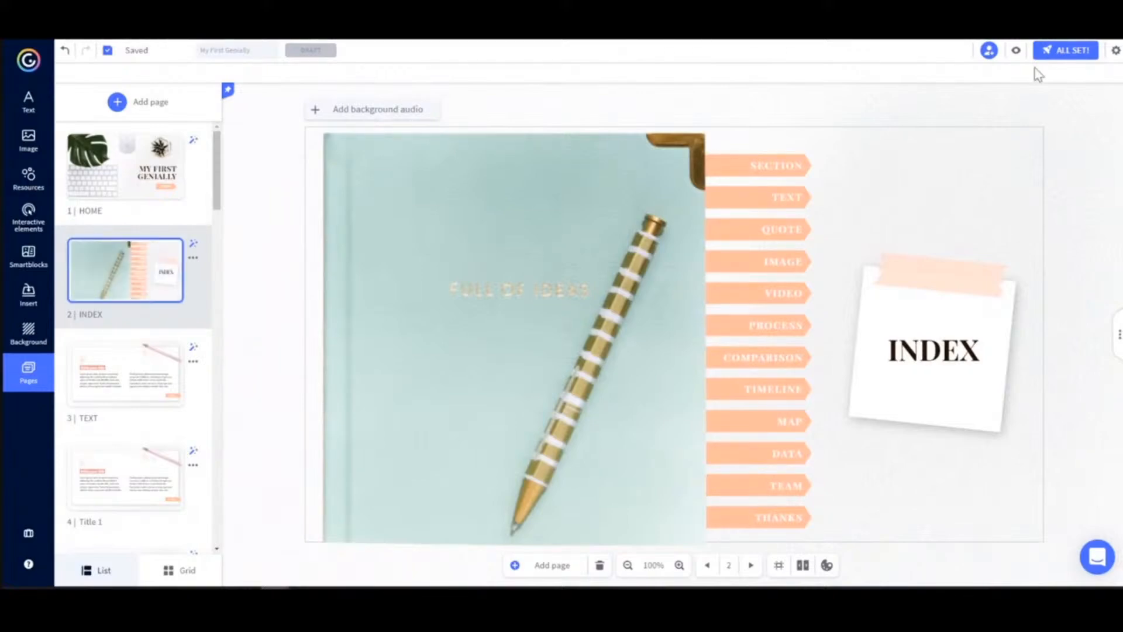
click(1016, 55)
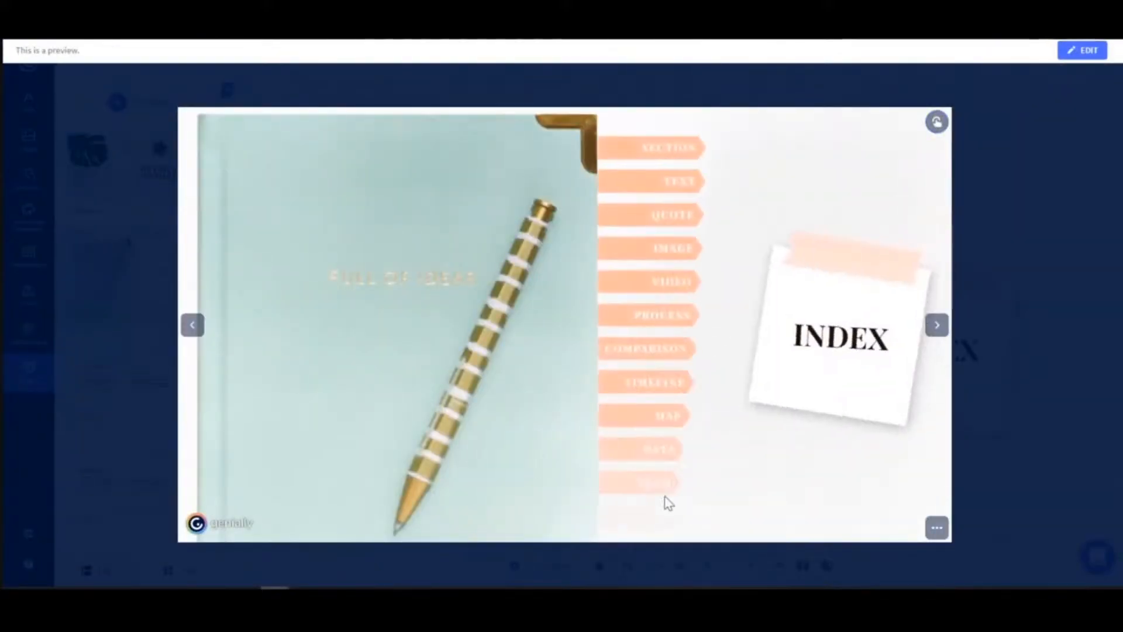
click(686, 424)
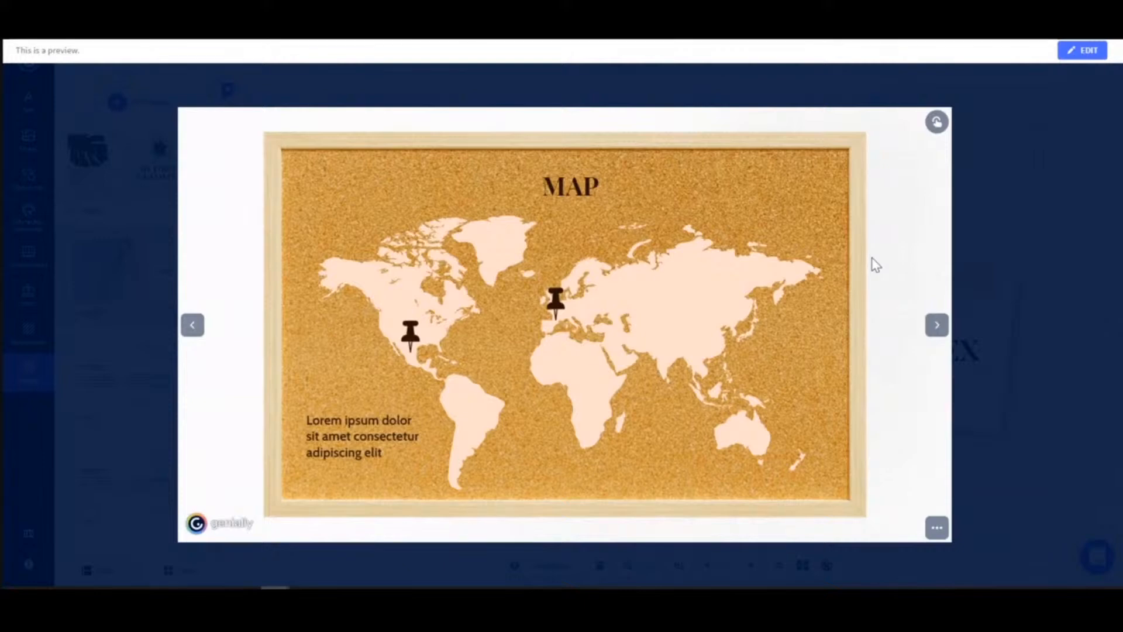
click(1087, 51)
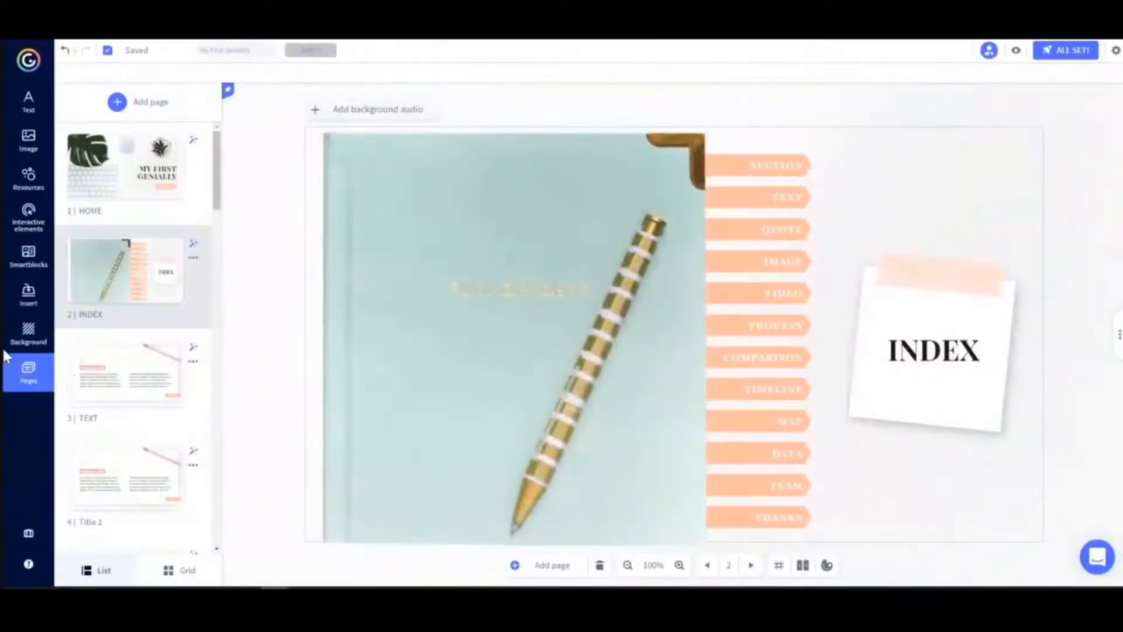
Preview the Title 1 page, open and close its +info window, and return to editing.
scroll(144, 390, down, 2)
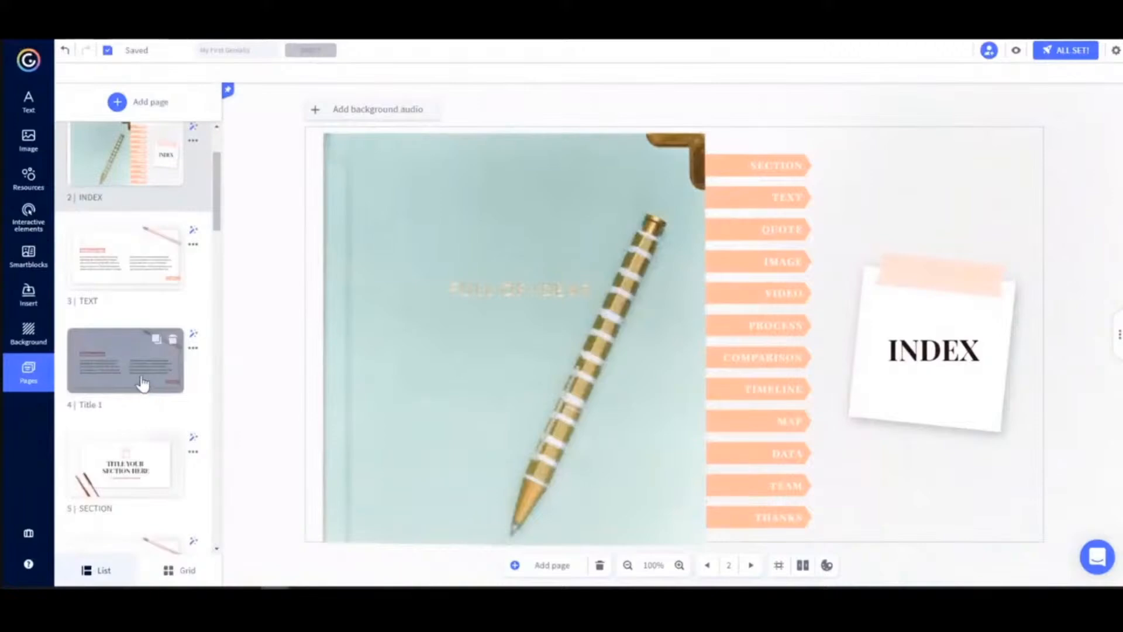
click(143, 383)
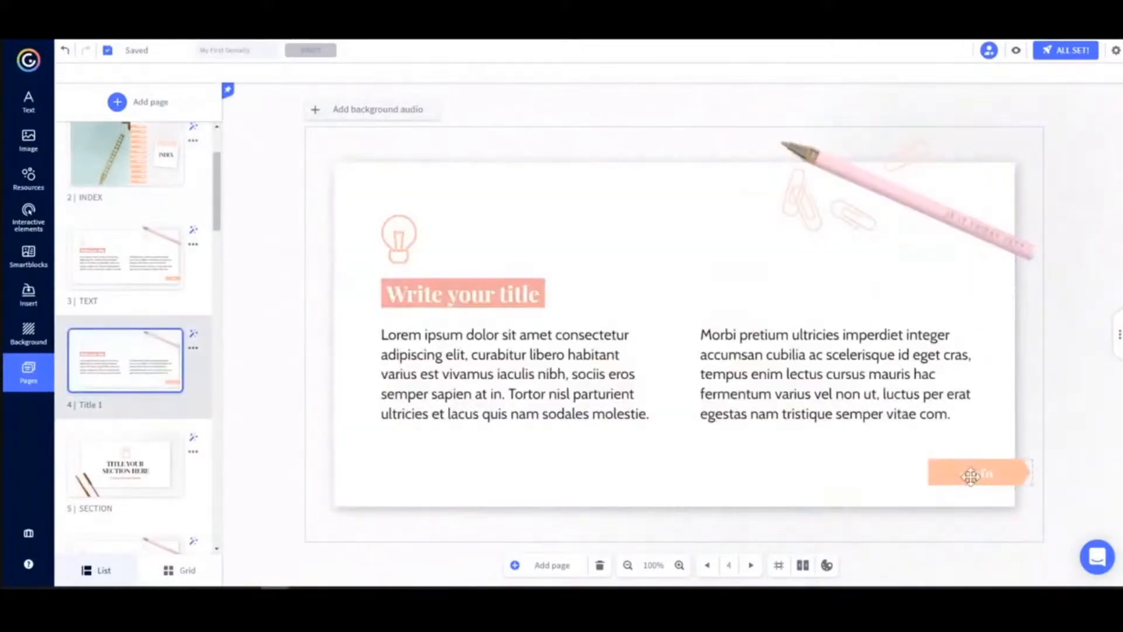
click(1016, 51)
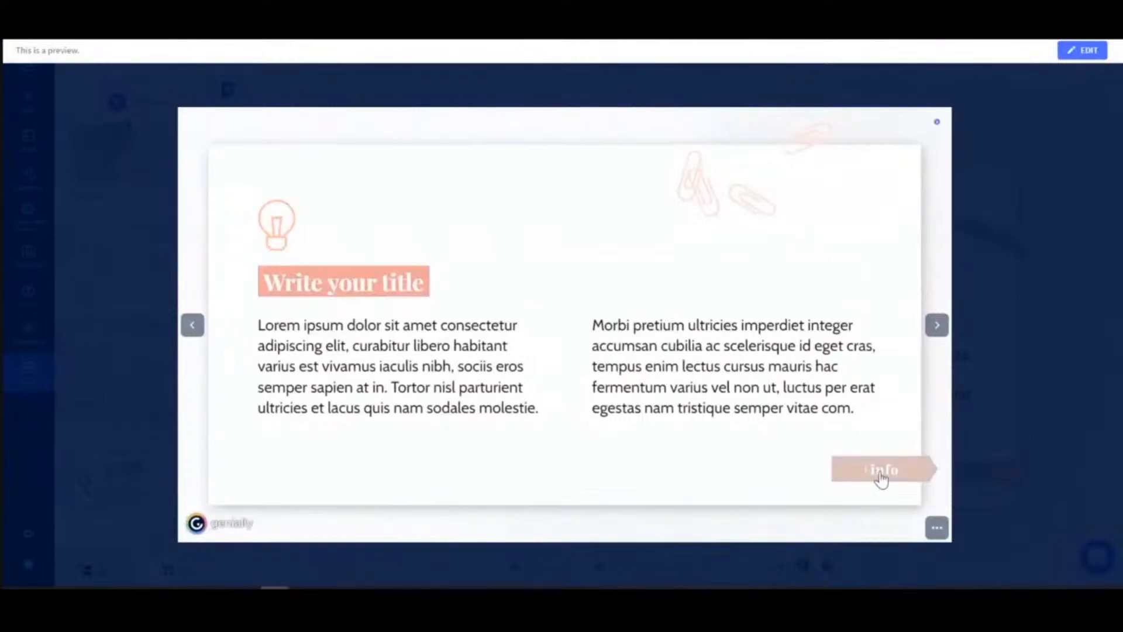
click(882, 471)
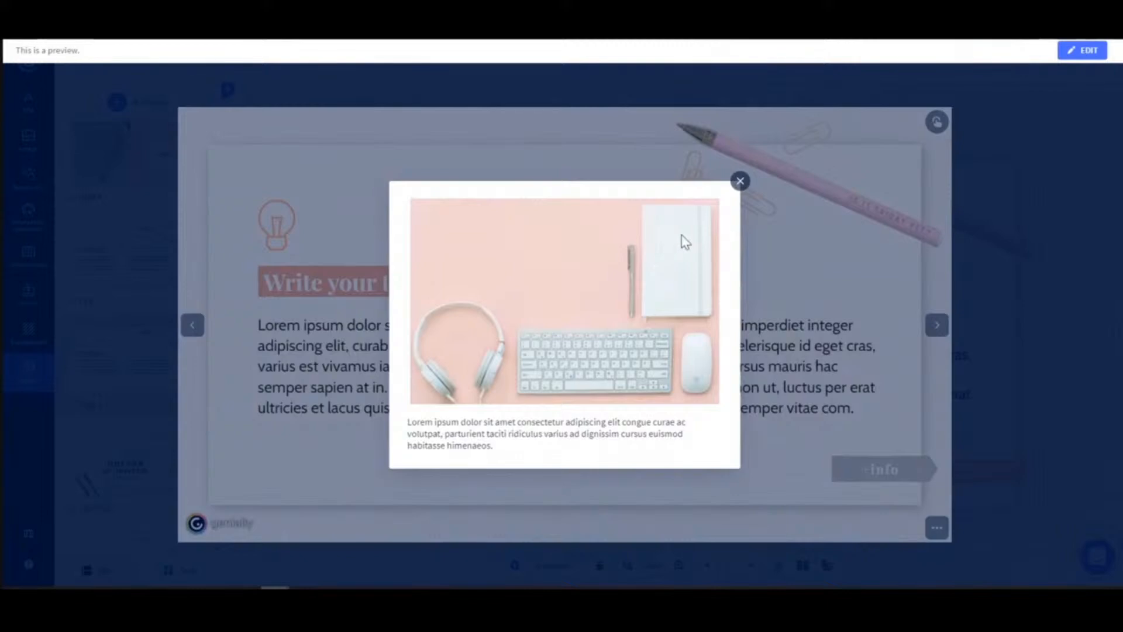
click(739, 180)
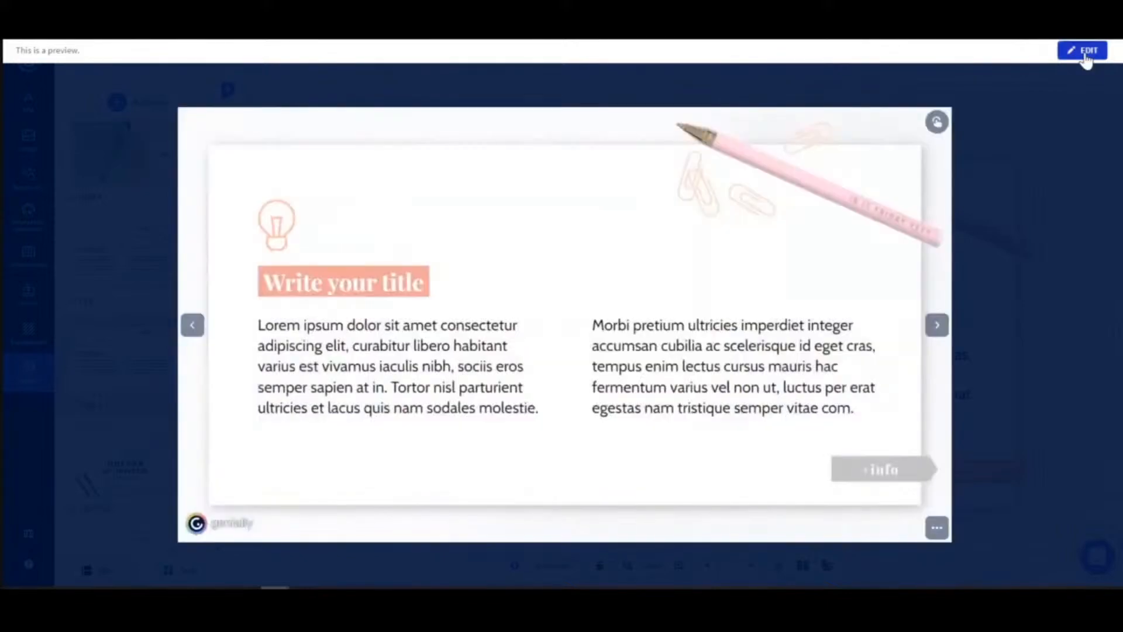
click(905, 58)
Add a tooltip reading "This is a tooltip." to the stapler icon on page 10, Image.
scroll(136, 279, down, 5)
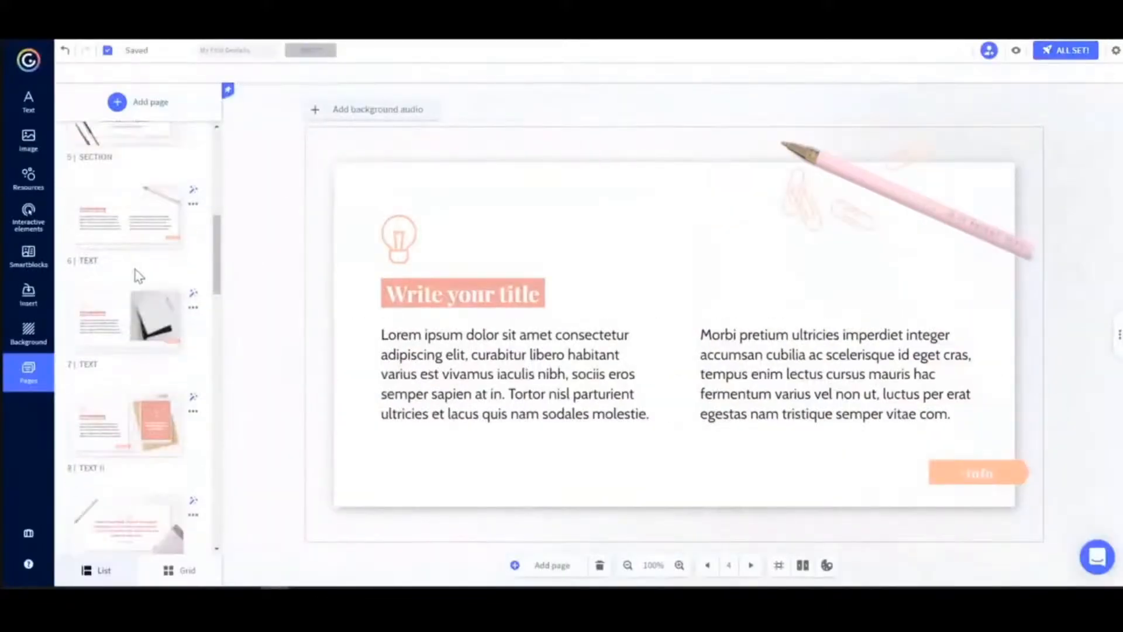
scroll(136, 279, down, 3)
click(108, 381)
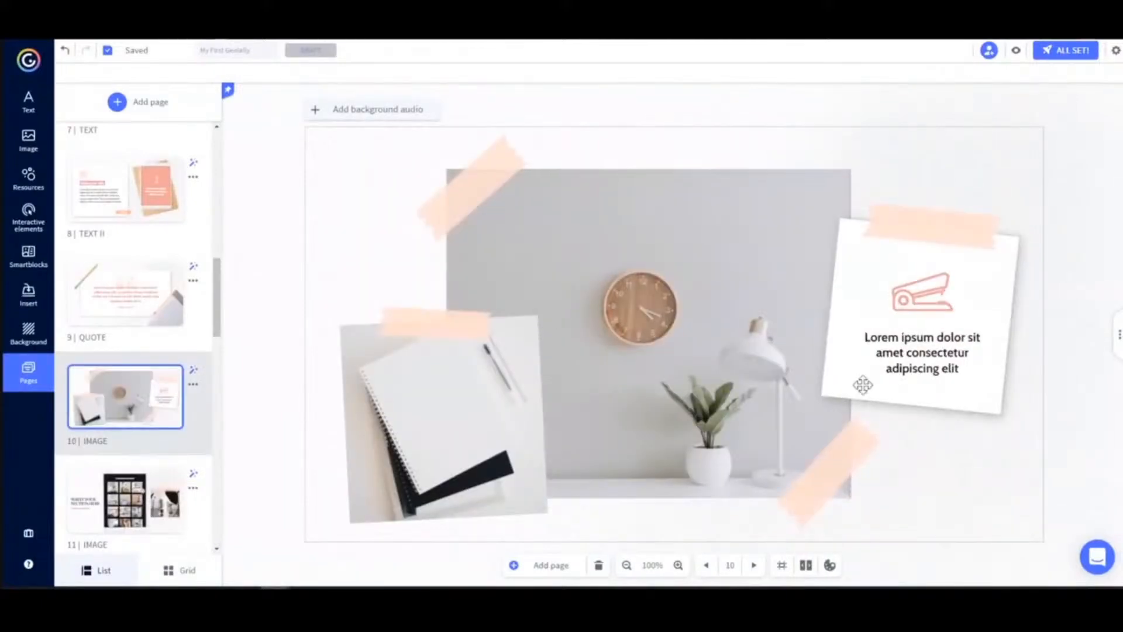
click(929, 294)
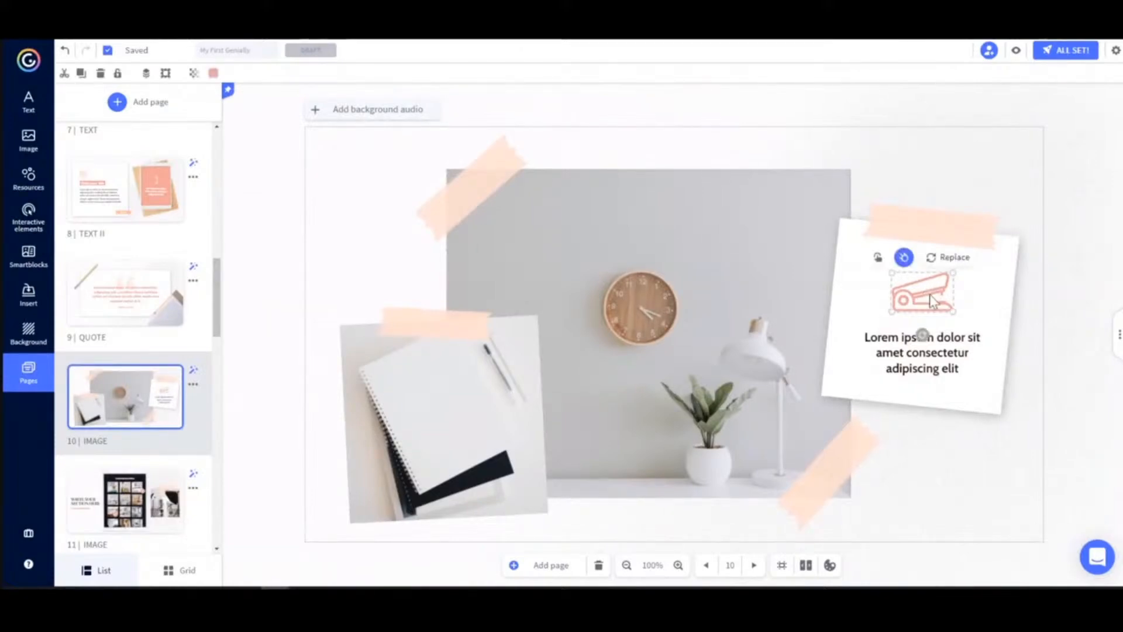
click(878, 259)
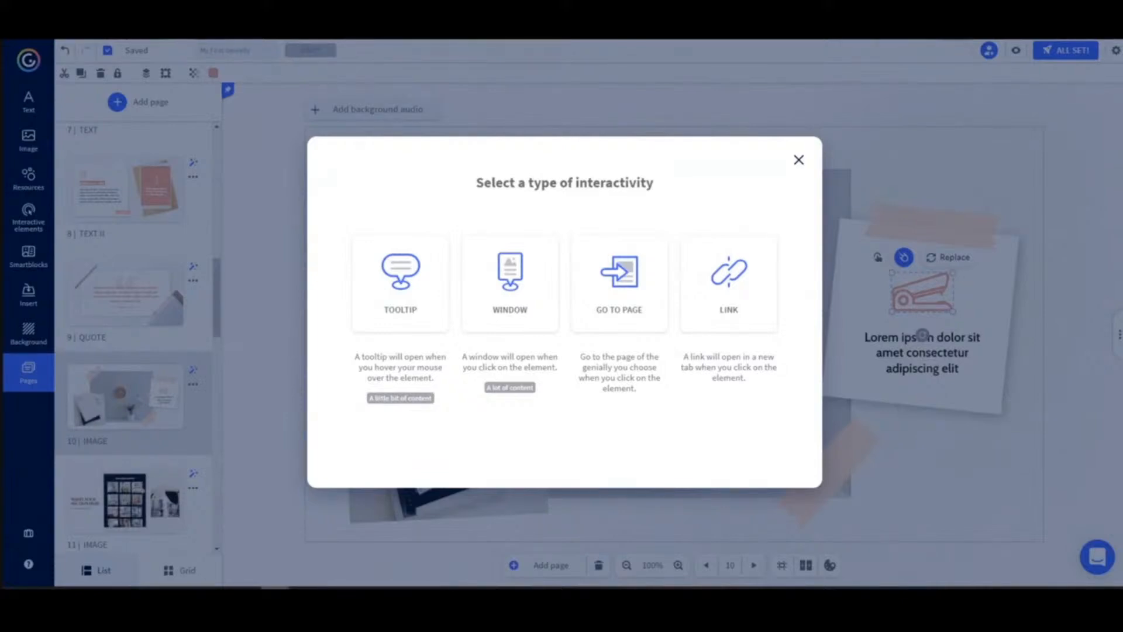
click(405, 287)
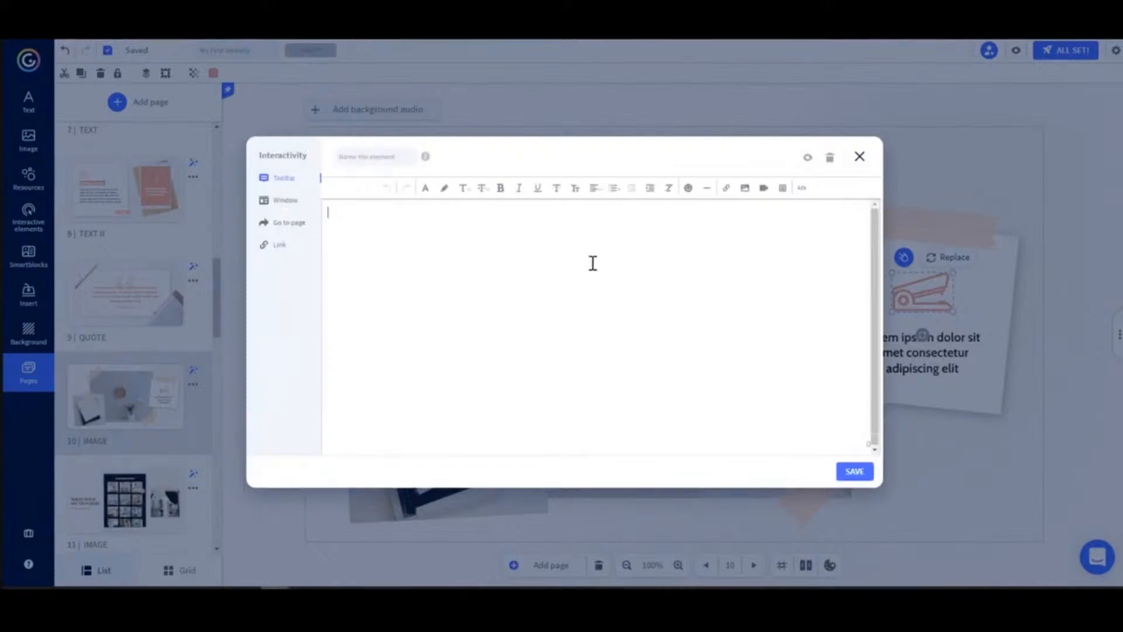
text(This is a tooltip.)
click(869, 477)
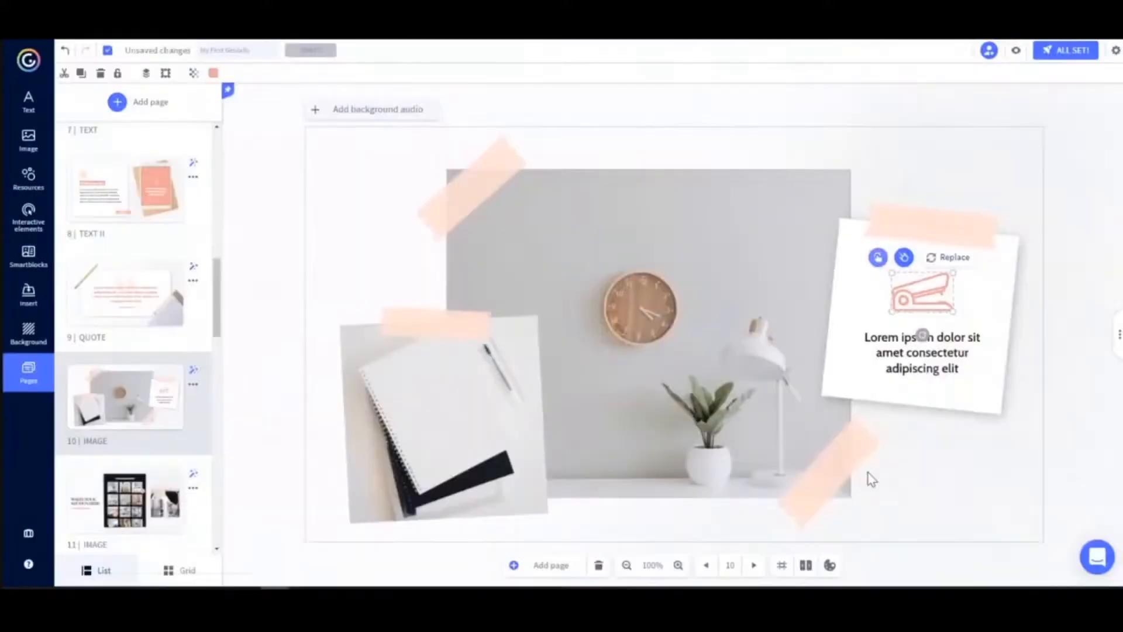
Preview the Image page to test the stapler icon's tooltip, and return to editing.
click(1016, 50)
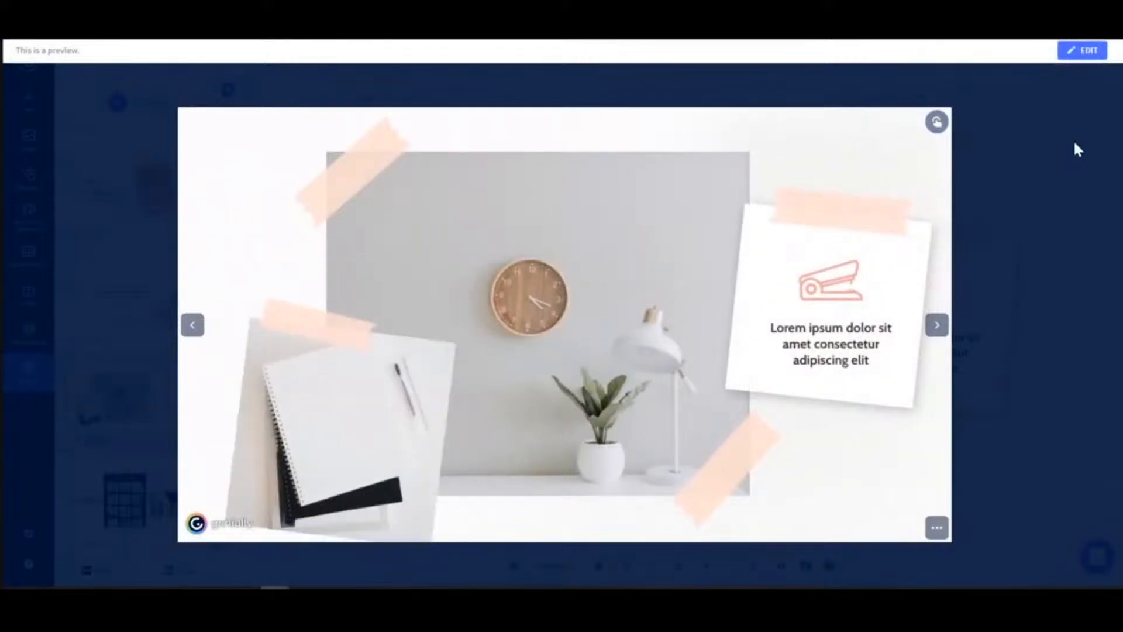
mouse_move(831, 287)
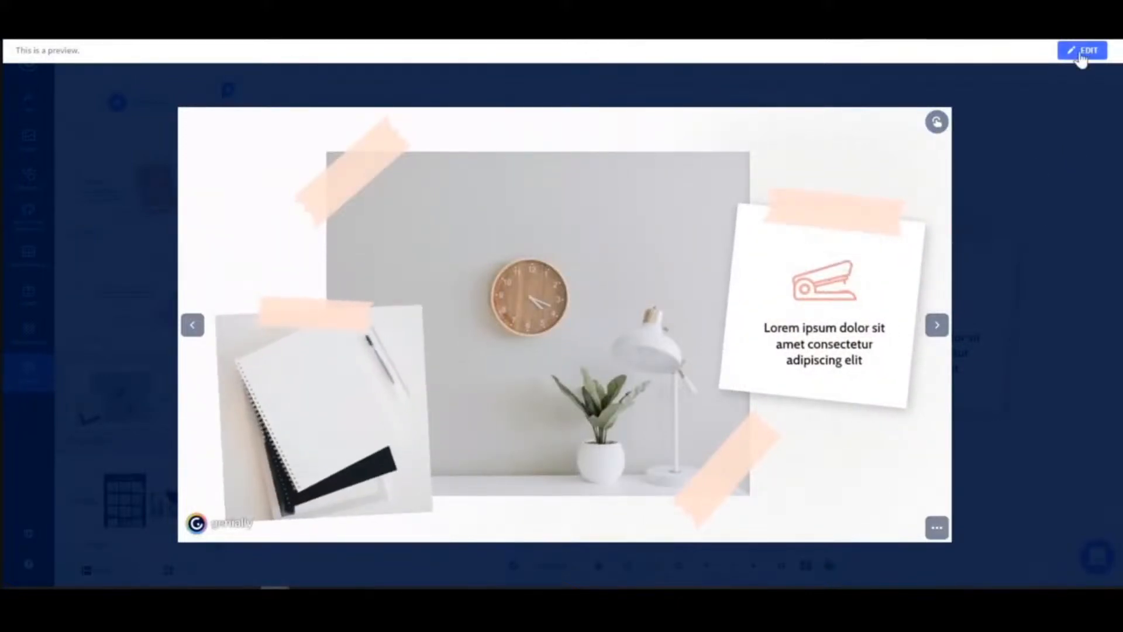
click(1081, 52)
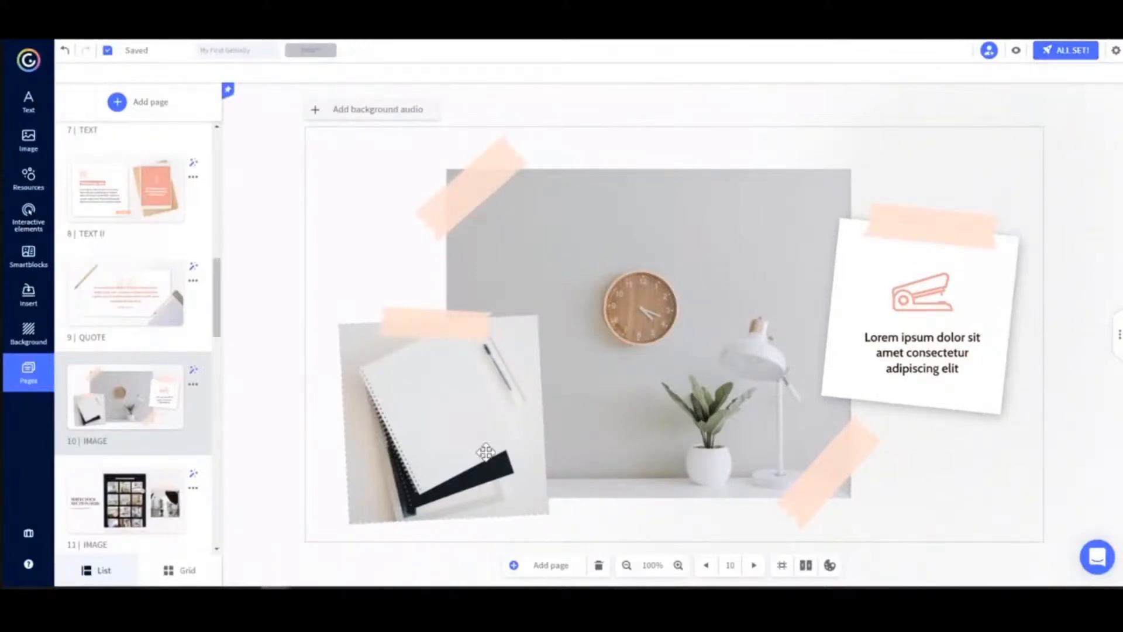
Add a Window interactivity containing the text "This is a window." to the notebook photo on the Image page.
click(378, 328)
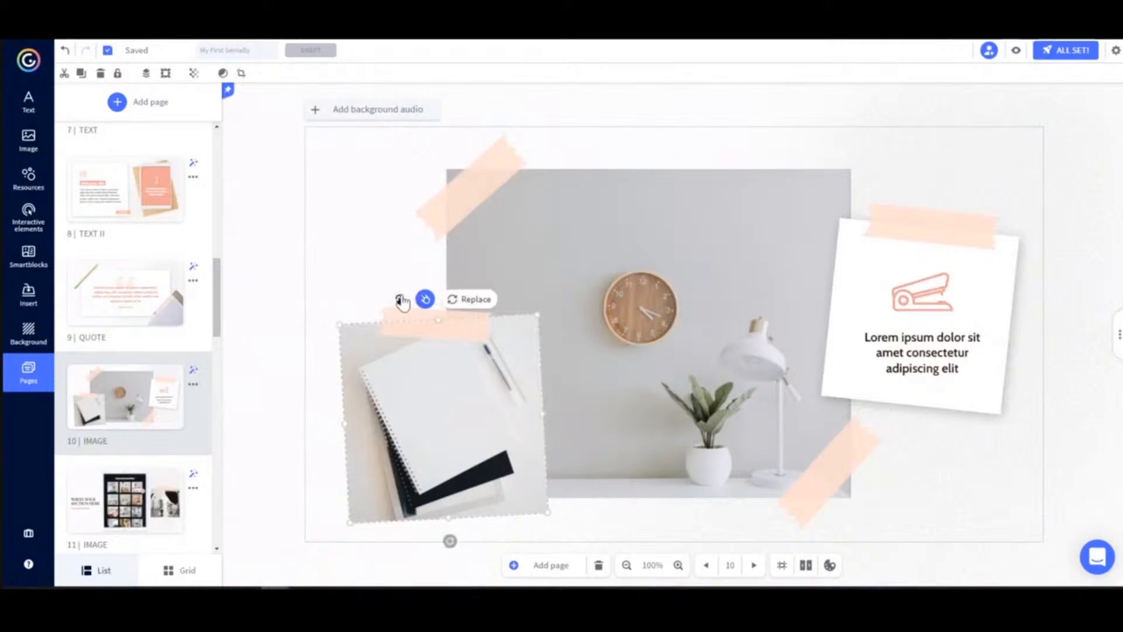
click(402, 300)
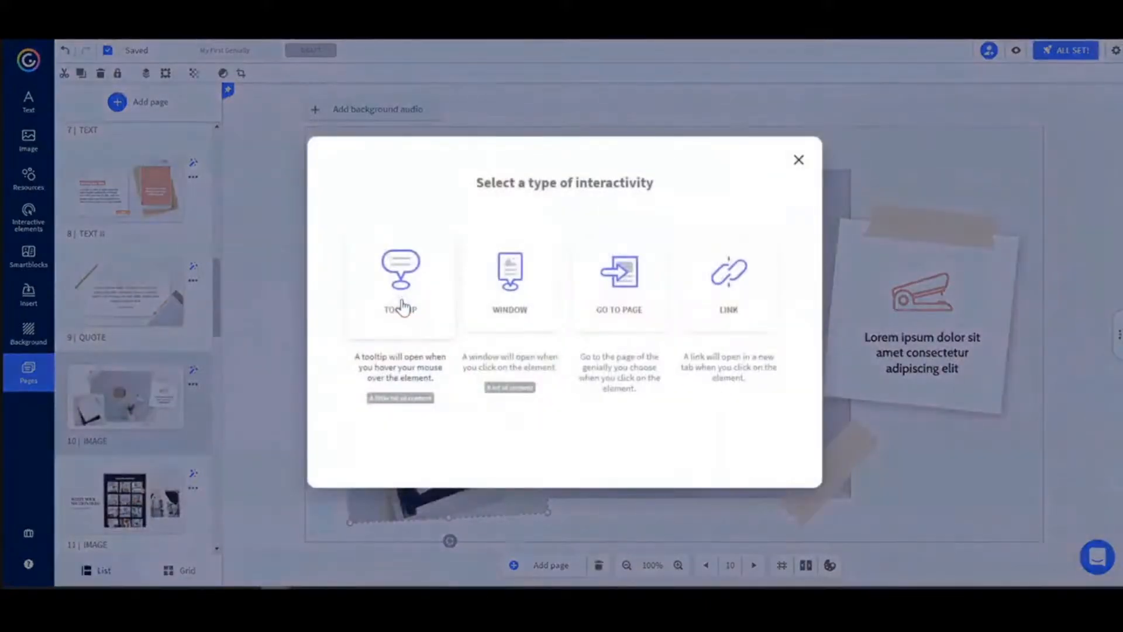
click(515, 310)
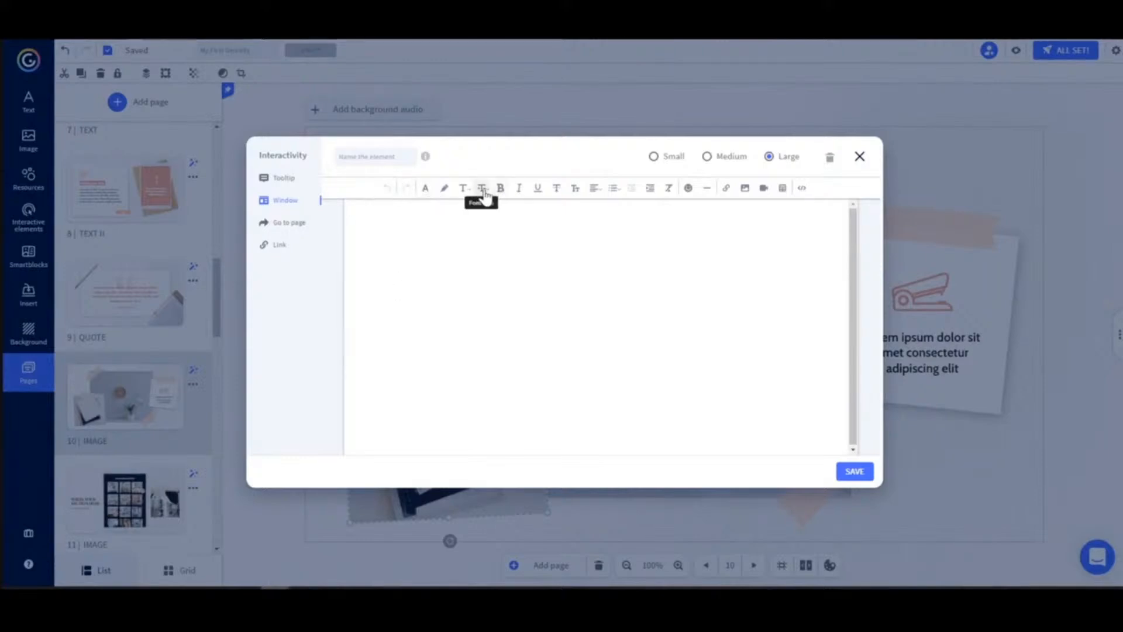
click(802, 188)
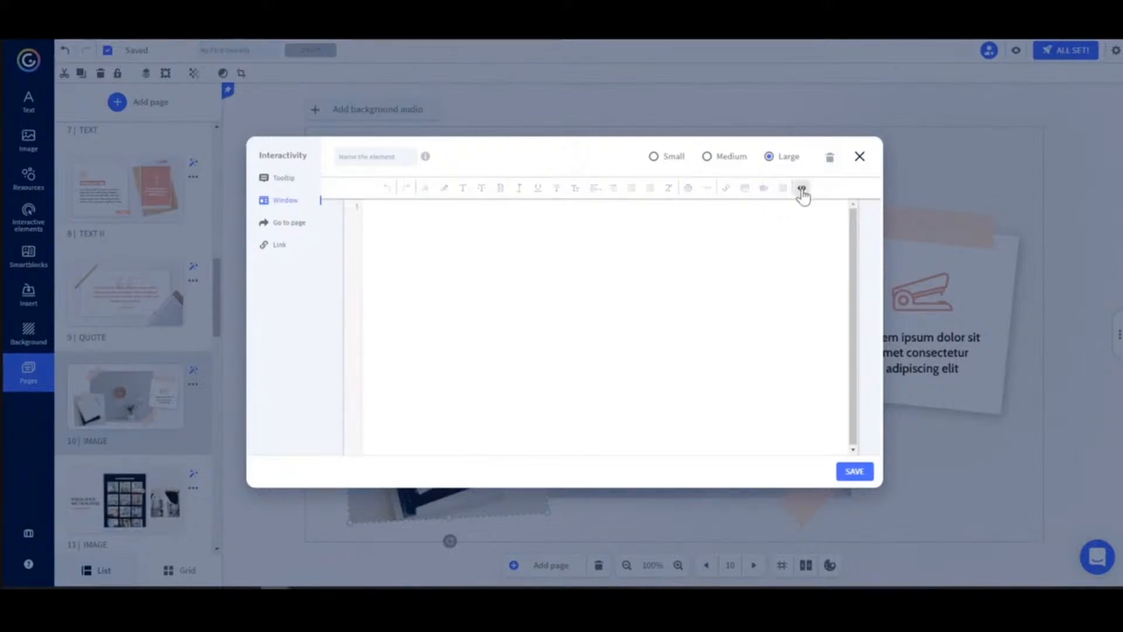
click(802, 189)
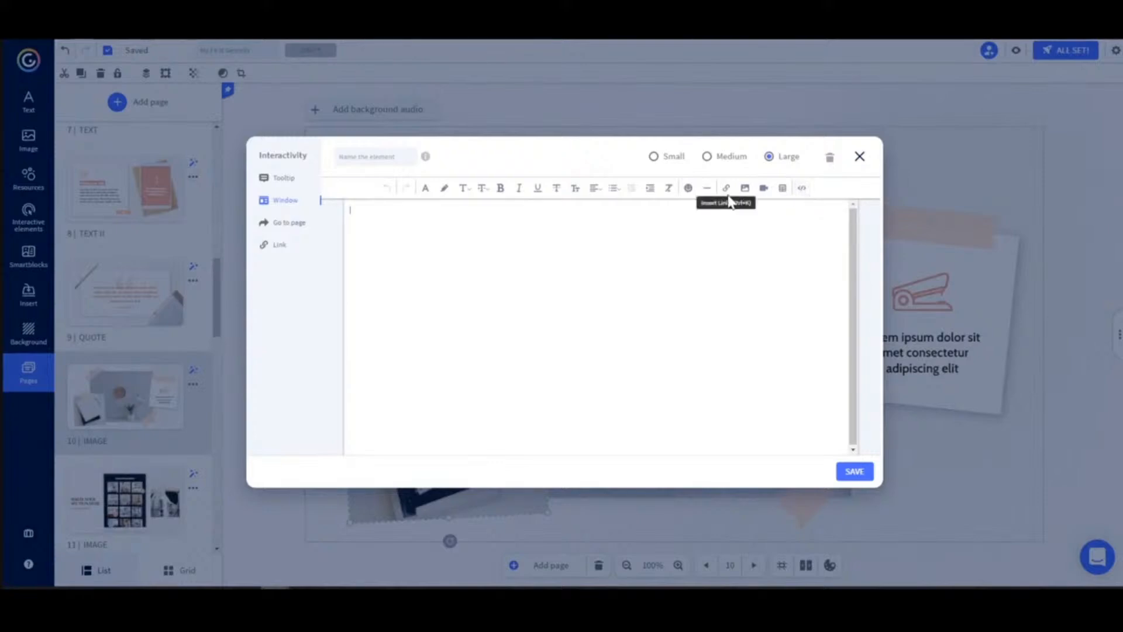
click(647, 262)
text(This is a window.)
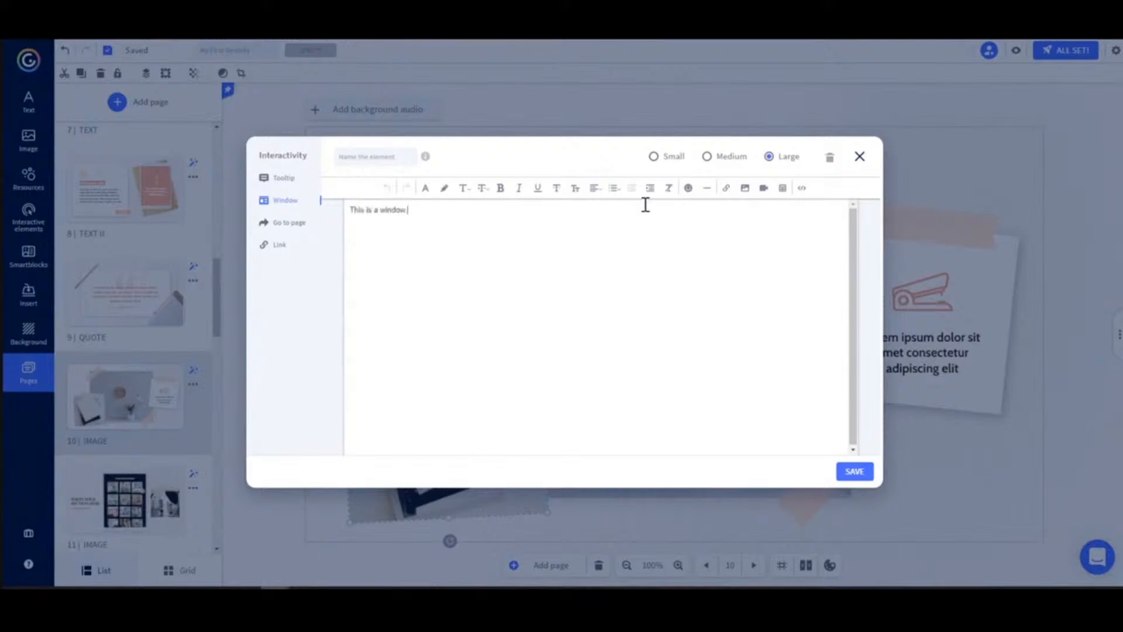
click(844, 473)
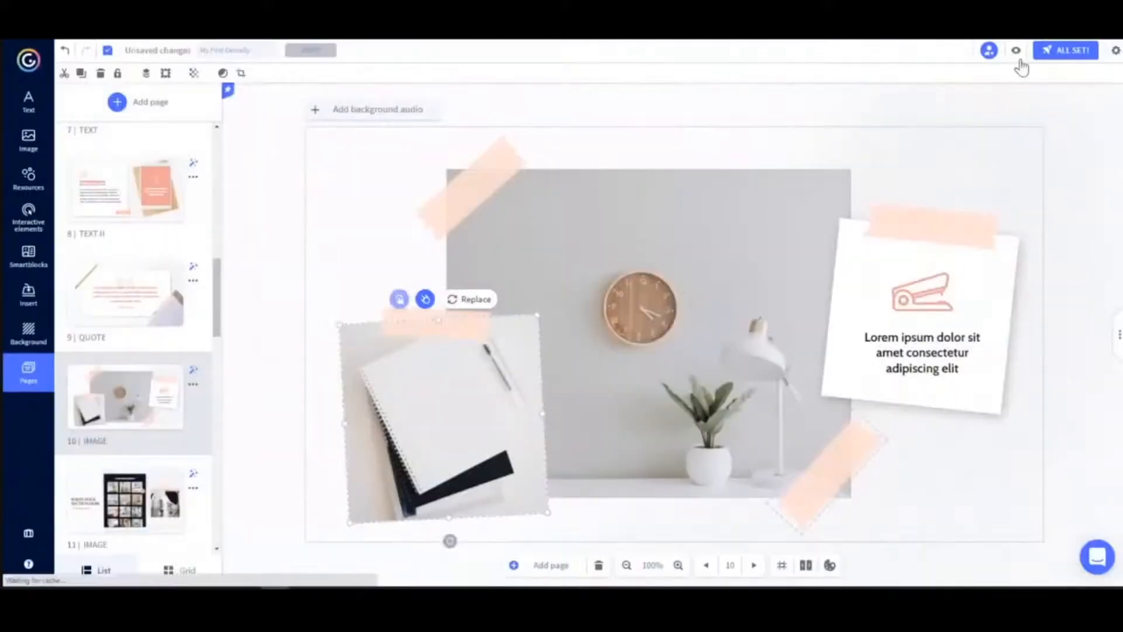
Preview the Image page, open and close the notebook photo's window, and return to editing.
click(1016, 50)
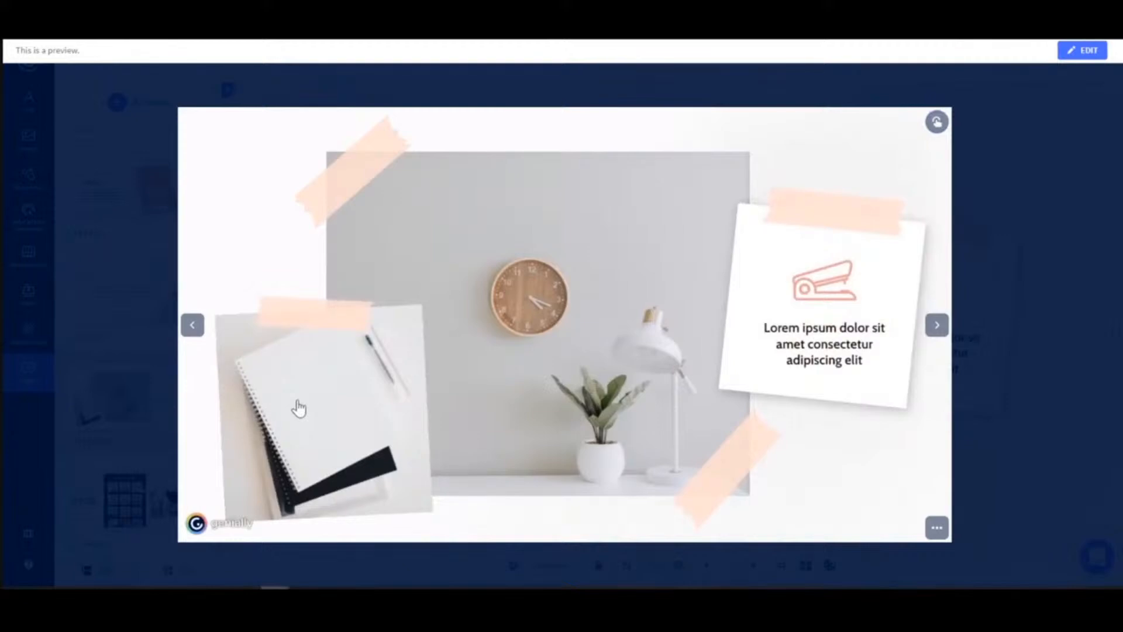
click(297, 403)
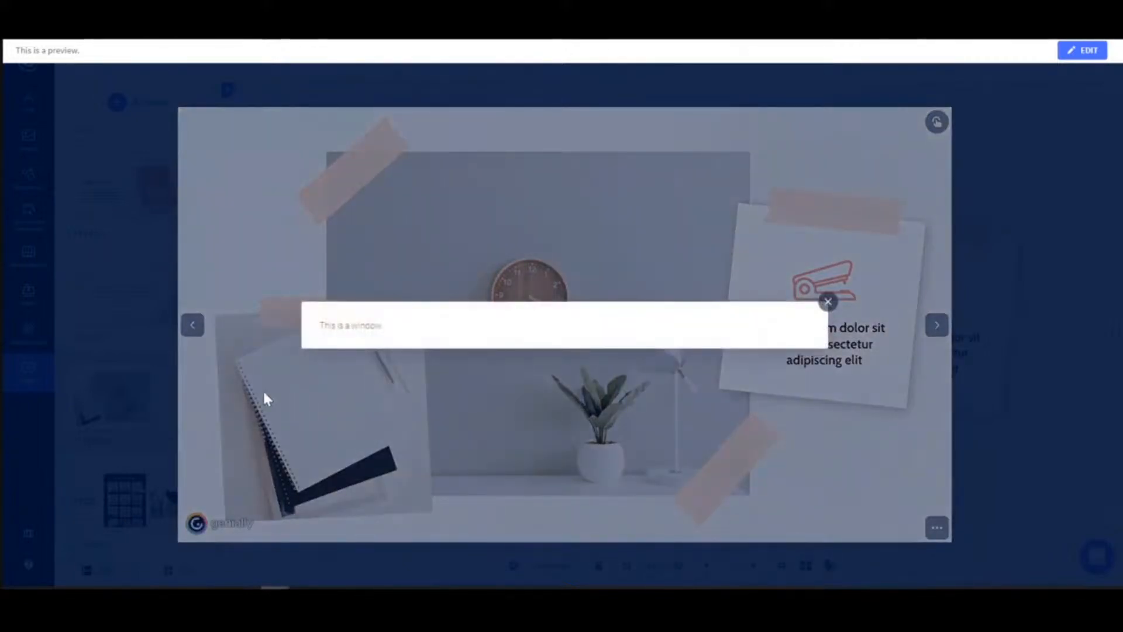
click(828, 302)
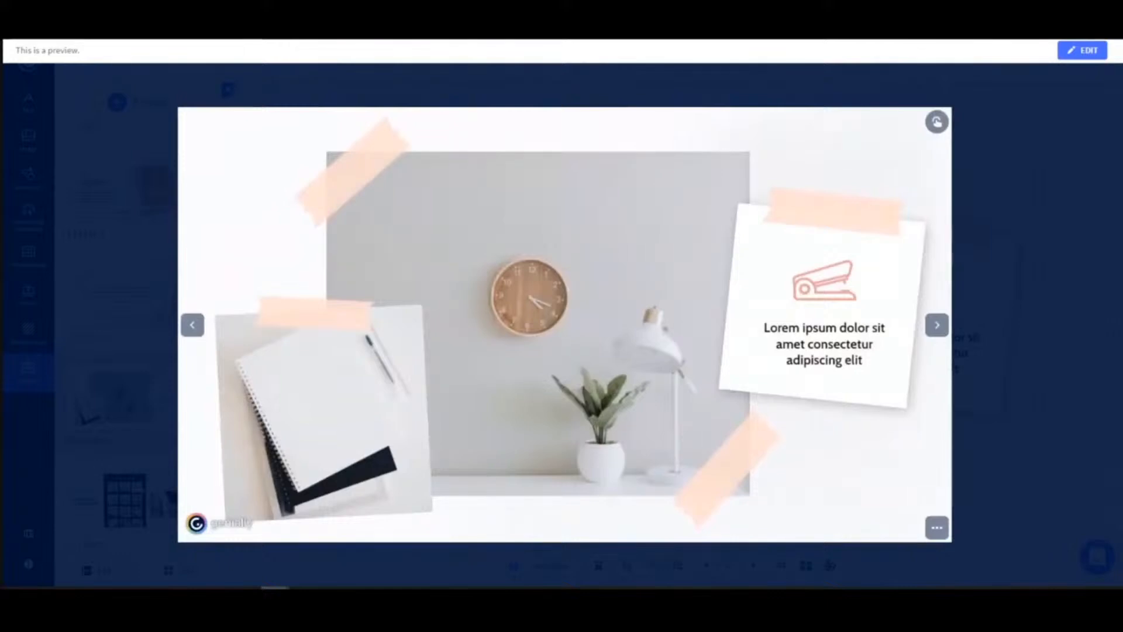
click(1082, 50)
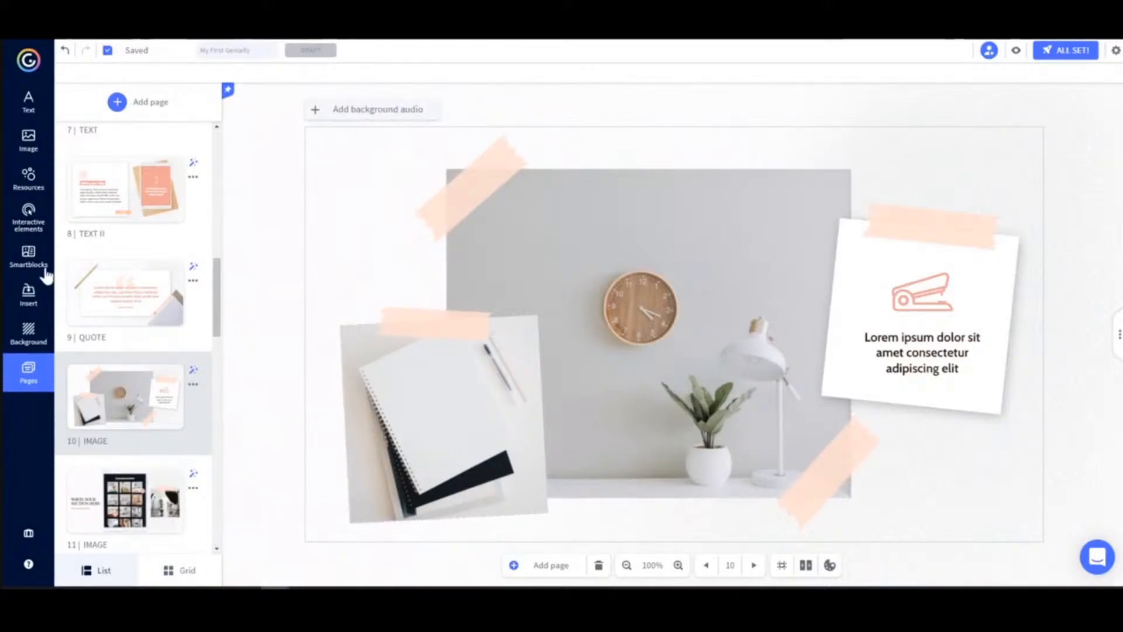
Check which page the SECTION label on the Index page links to, and leave the link unchanged.
scroll(170, 357, up, 10)
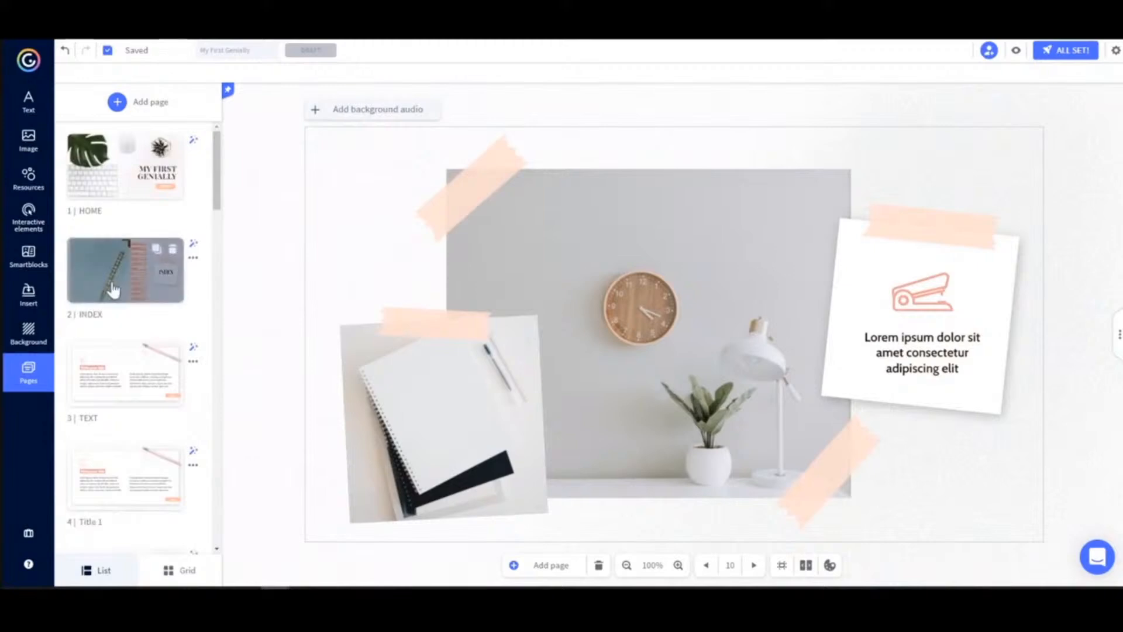
click(113, 288)
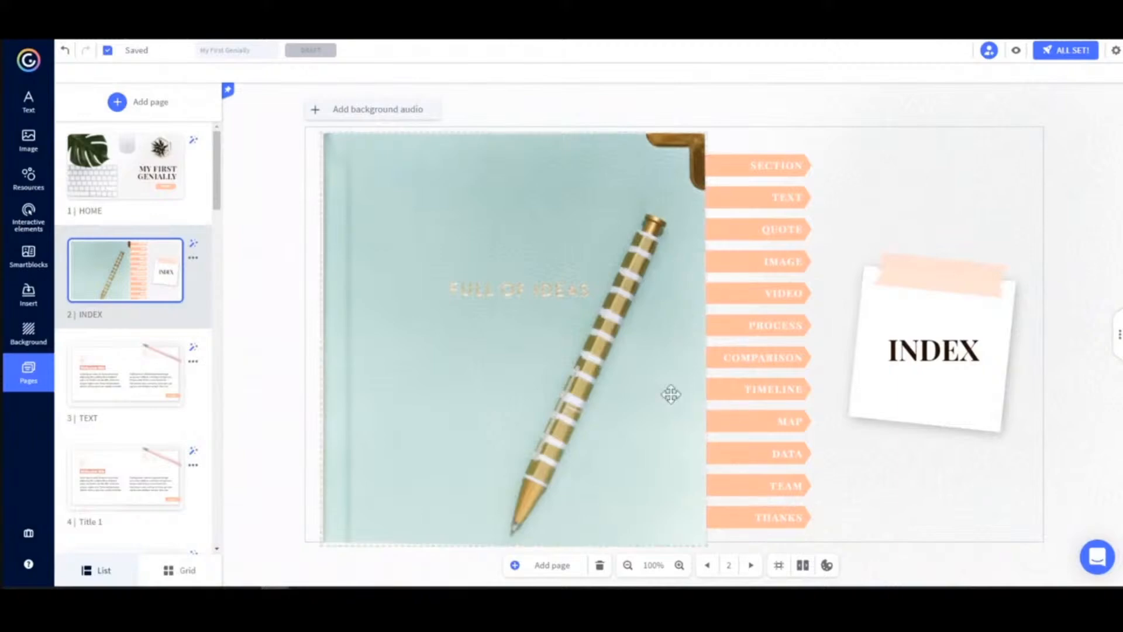
click(761, 166)
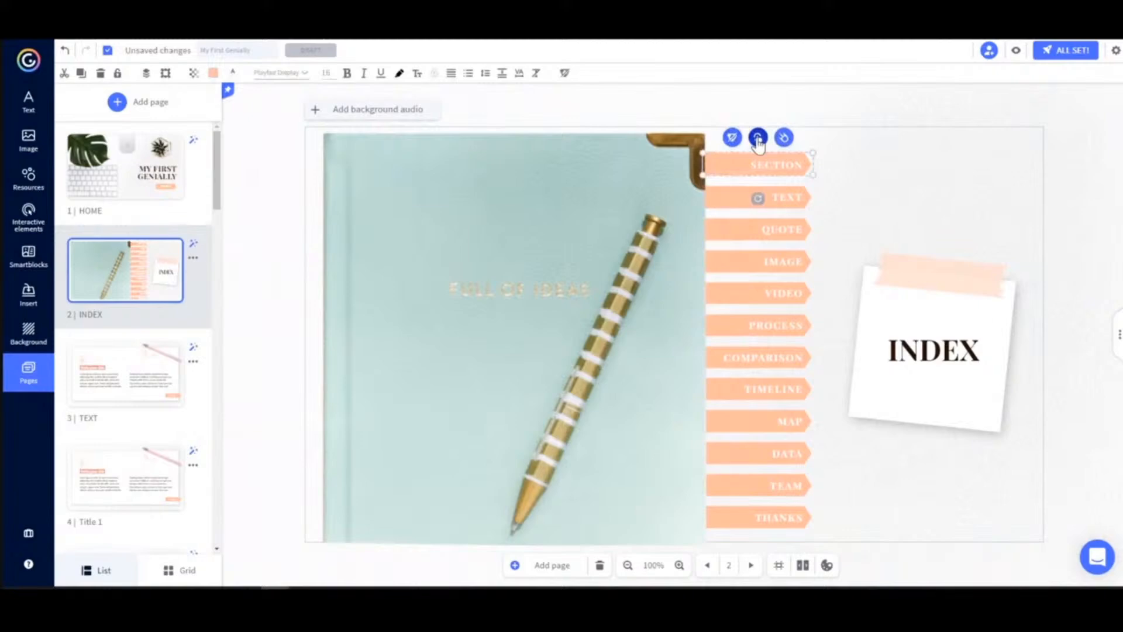
click(758, 139)
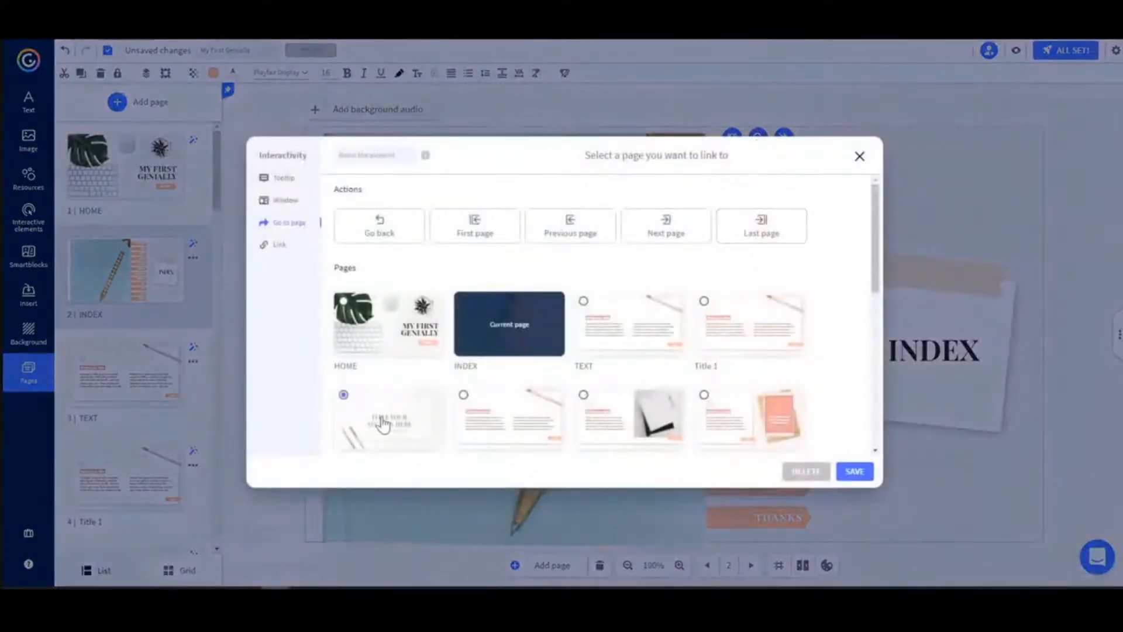
click(860, 157)
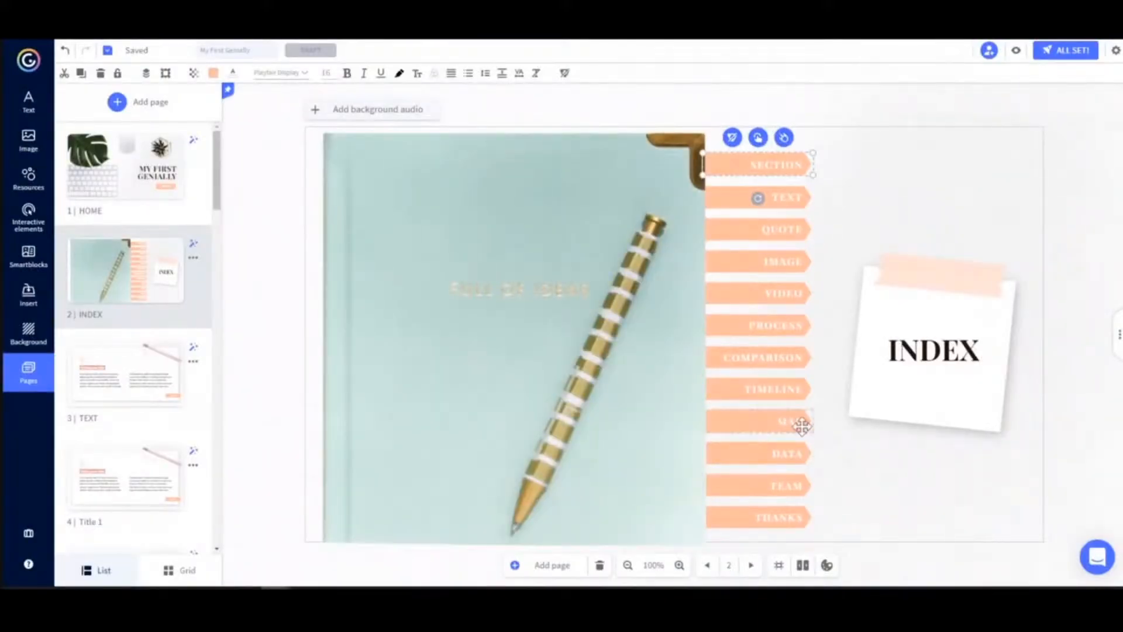
Check which page the MAP label on the Index page links to, and close its interactivity settings without changes.
click(781, 419)
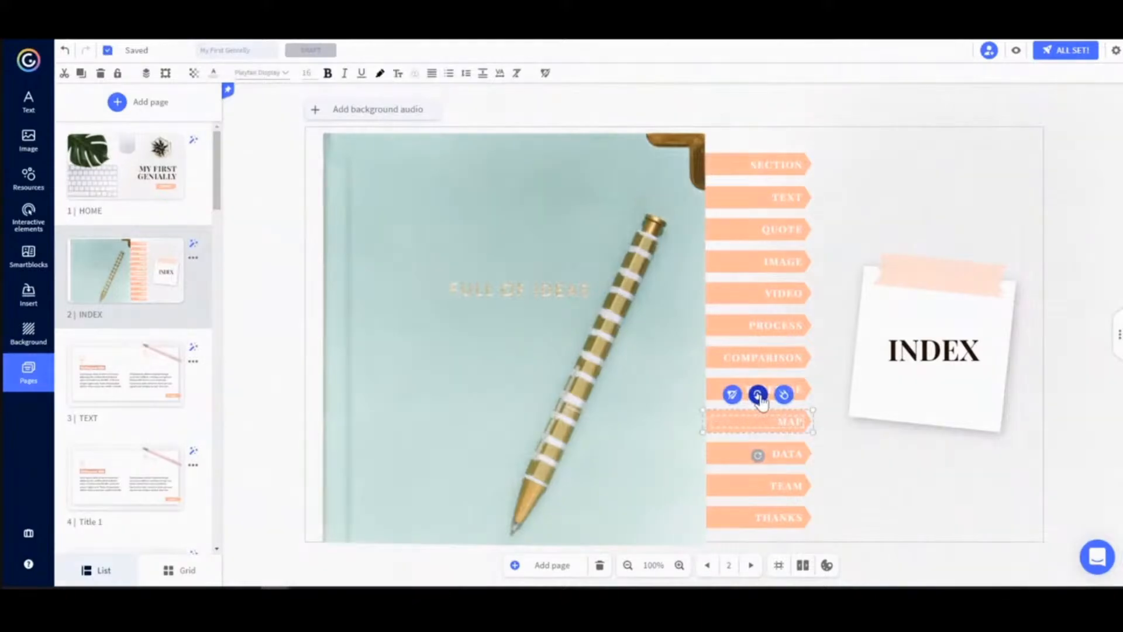
click(759, 396)
scroll(781, 304, down, 5)
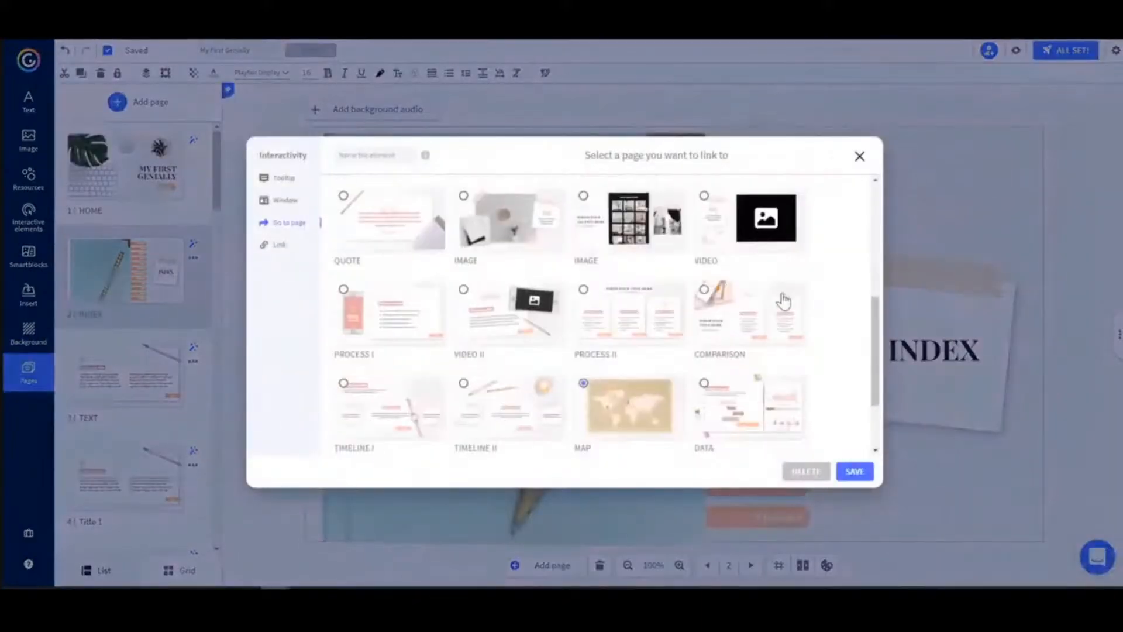
scroll(647, 419, down, 2)
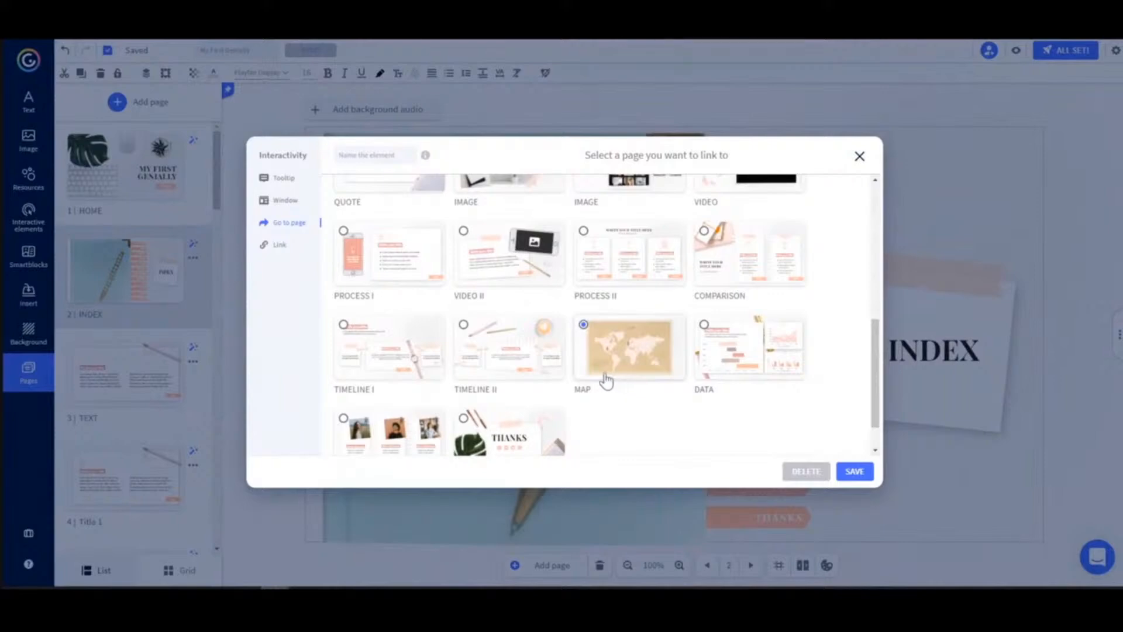
click(859, 156)
Preview the Index page, follow the TEAM label's link, and return to editing.
click(1016, 51)
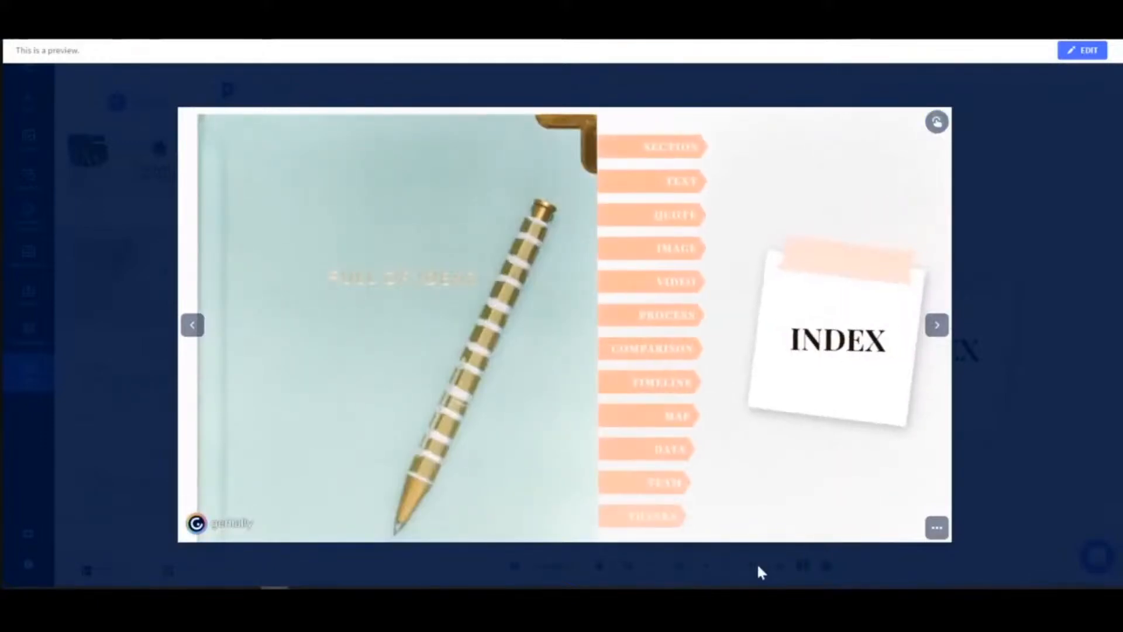
click(679, 485)
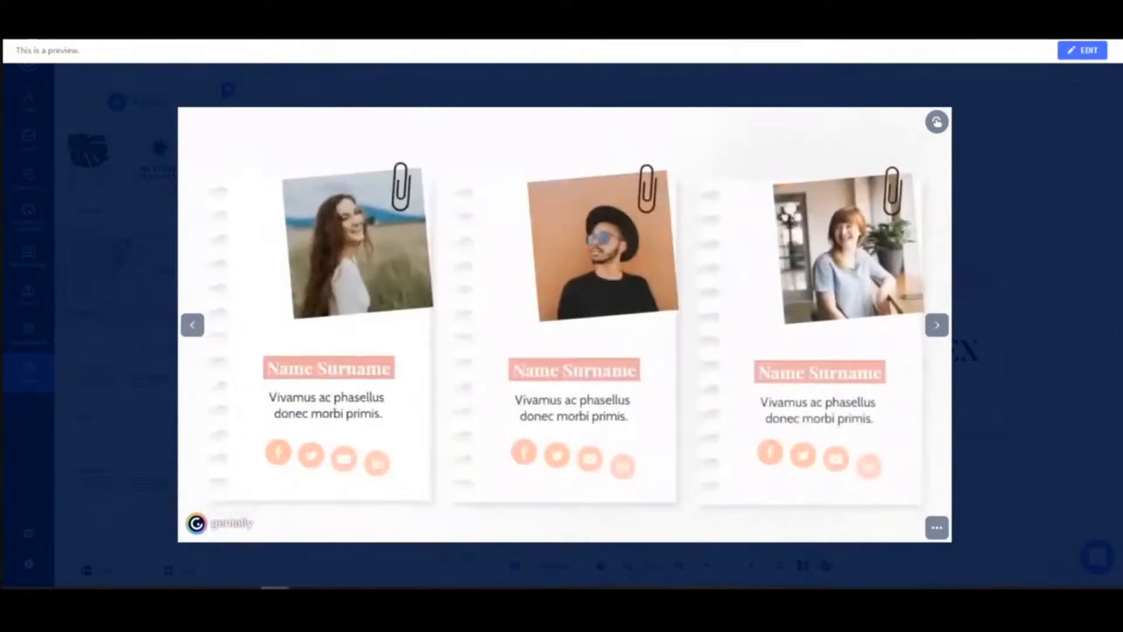
click(1082, 51)
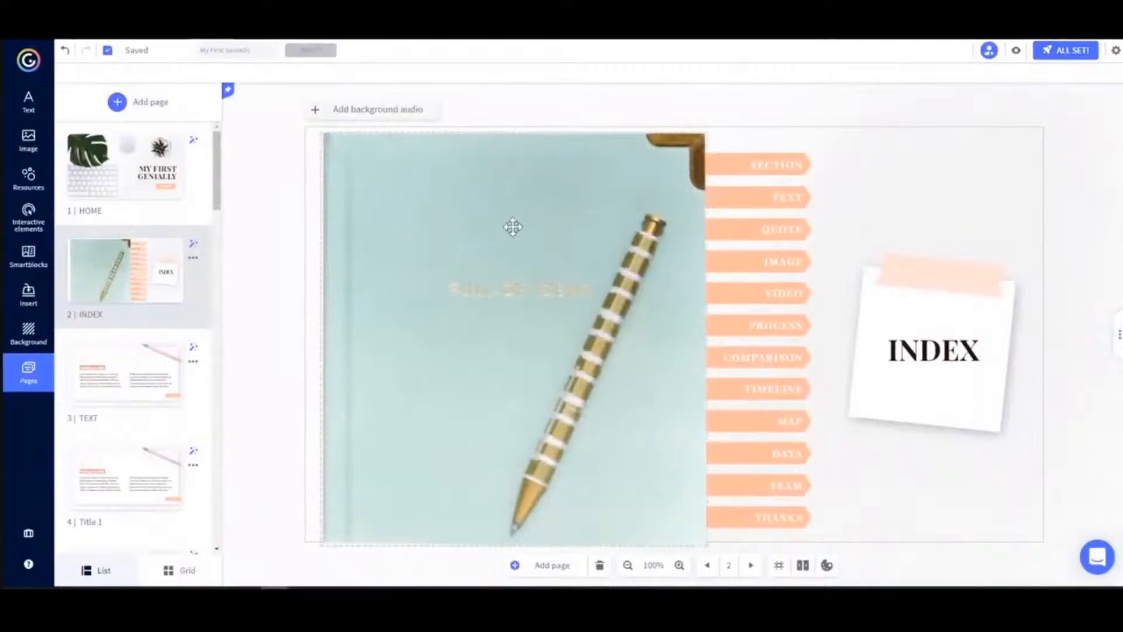
Give the THANKS title on page 22 a Fade In entrance animation, preview the page, and return to editing.
scroll(146, 296, down, 15)
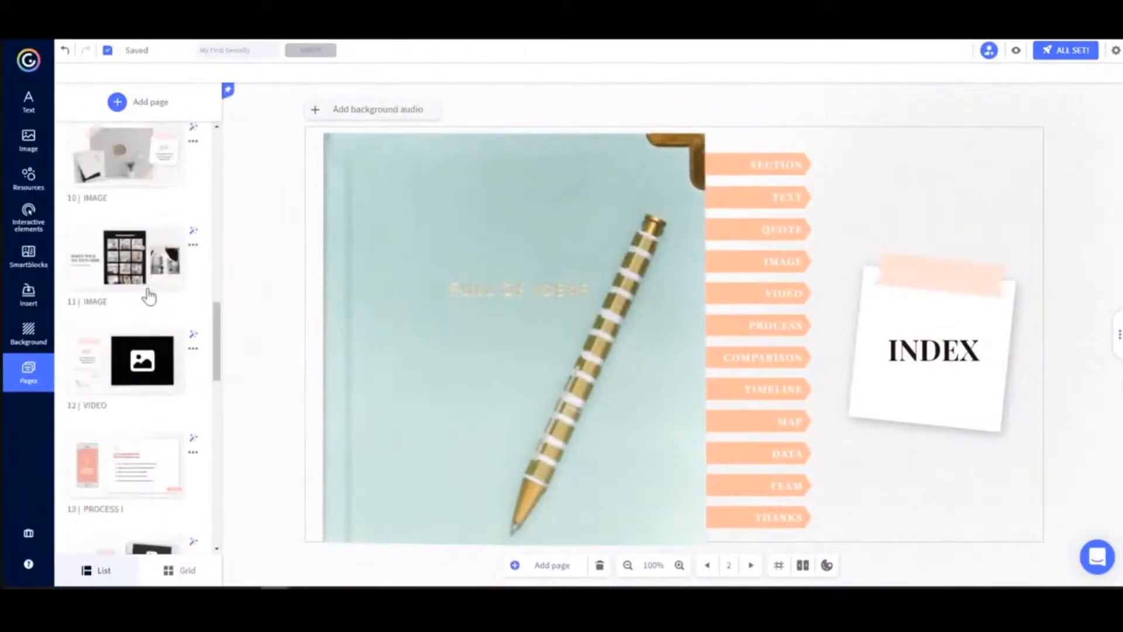
scroll(149, 296, down, 10)
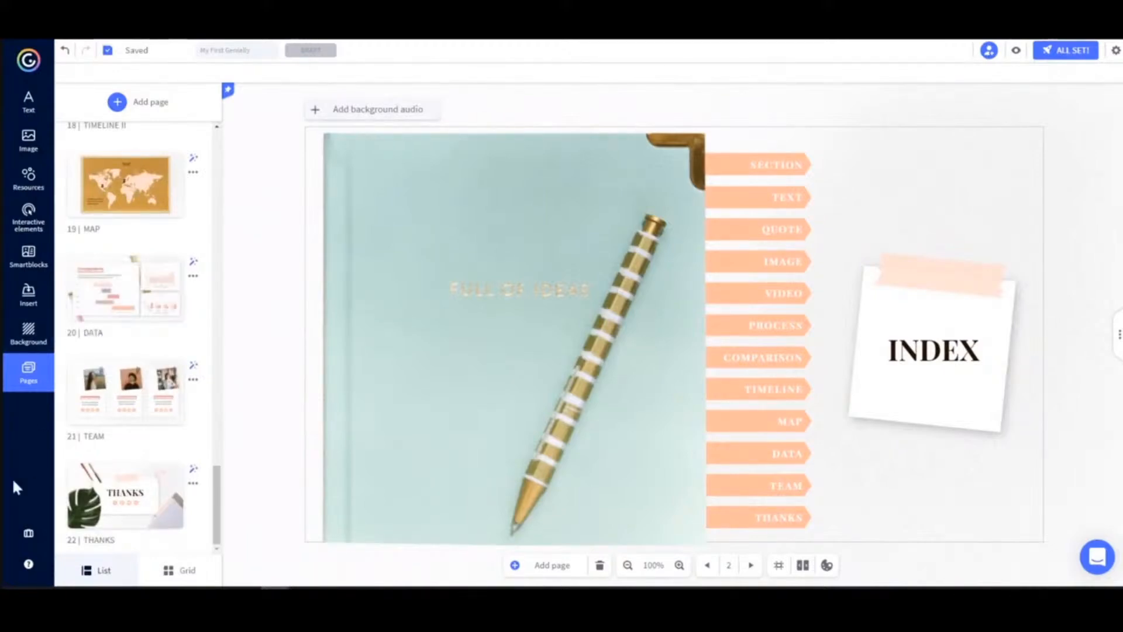
click(127, 511)
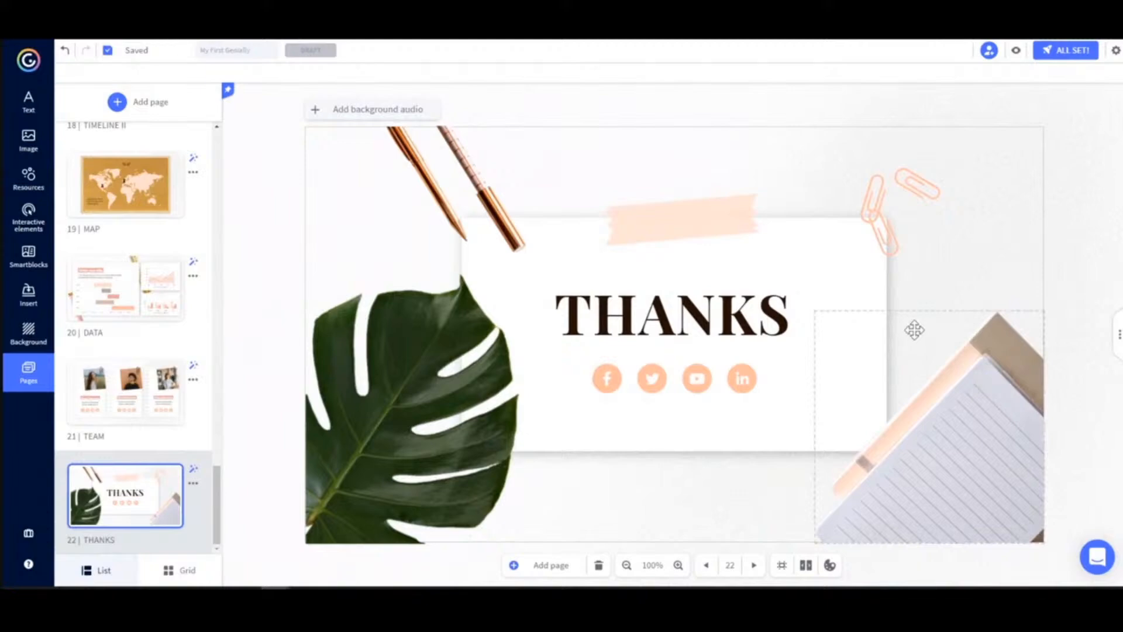
click(685, 318)
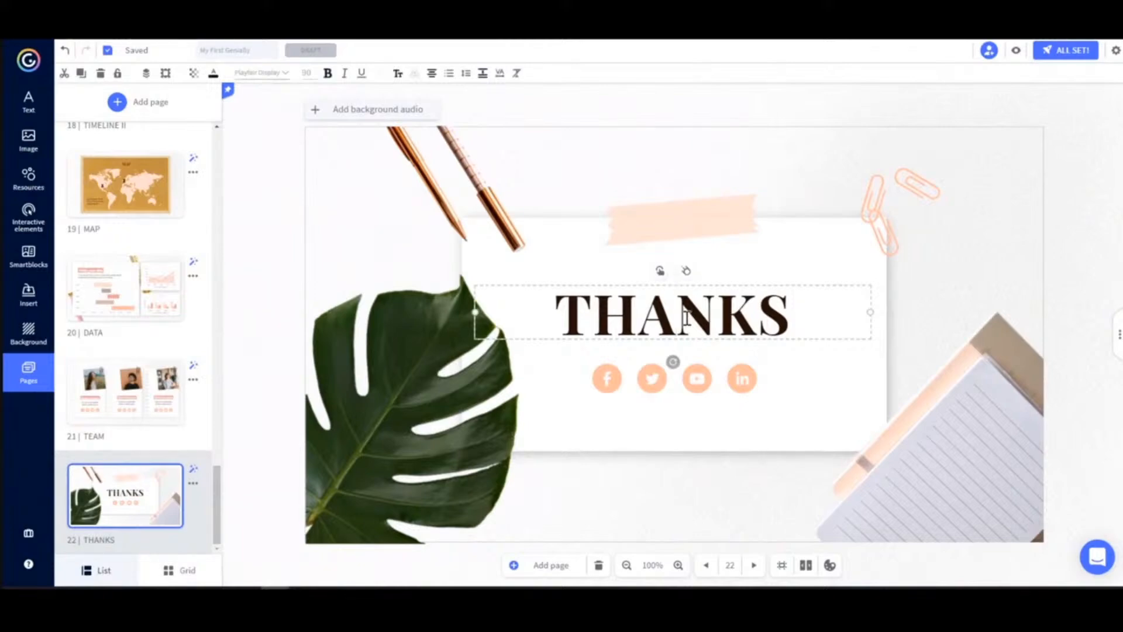
click(685, 272)
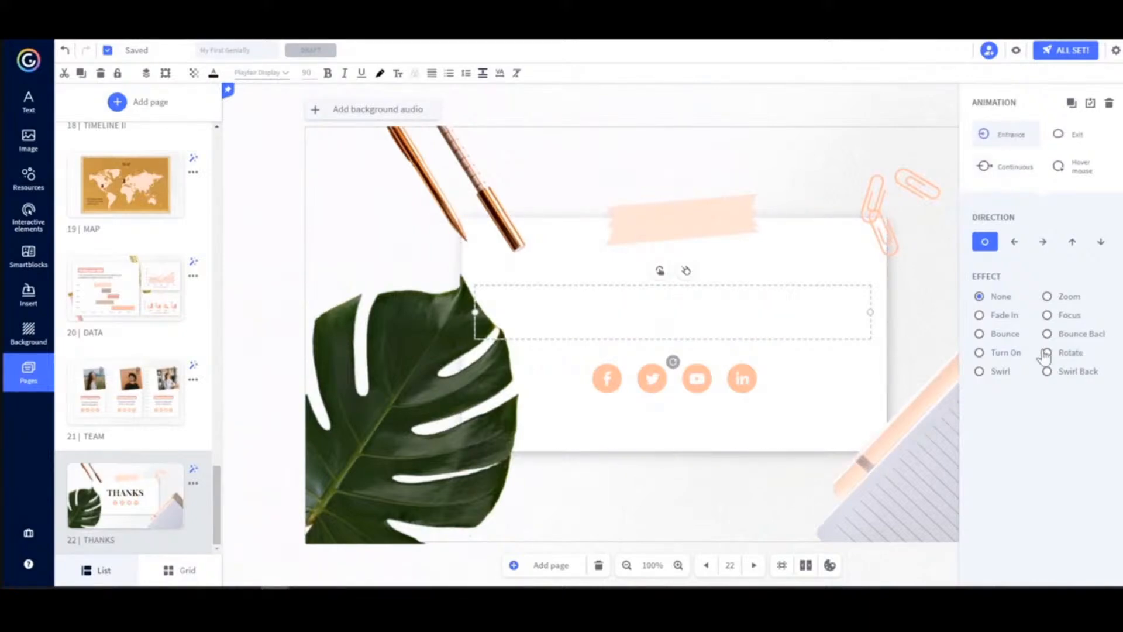
click(1003, 319)
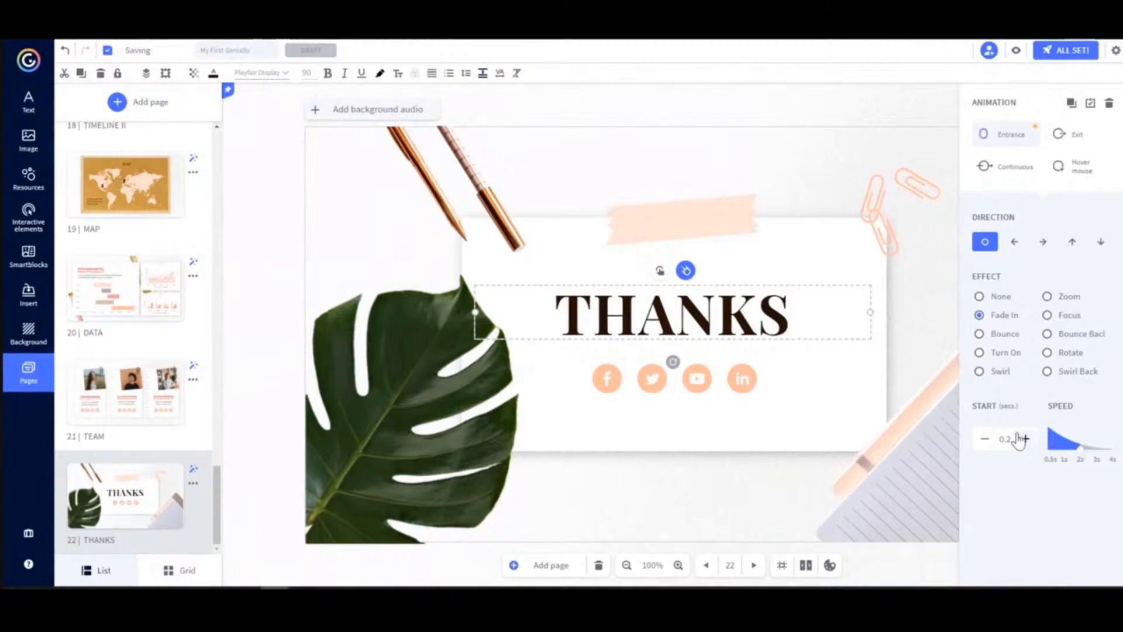
click(1016, 51)
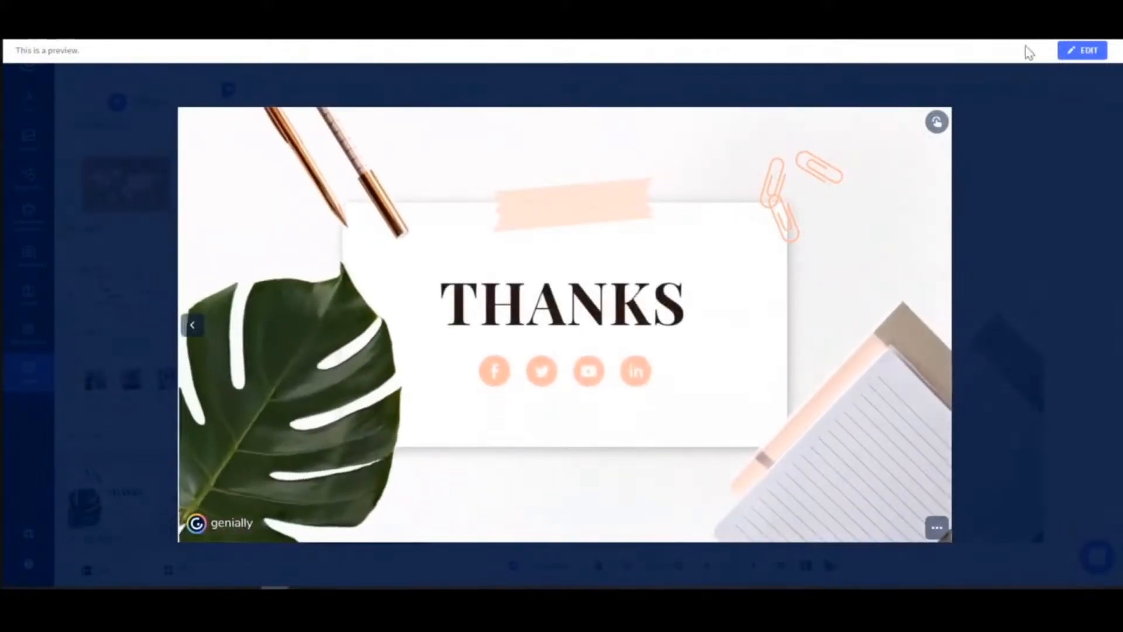
click(1079, 52)
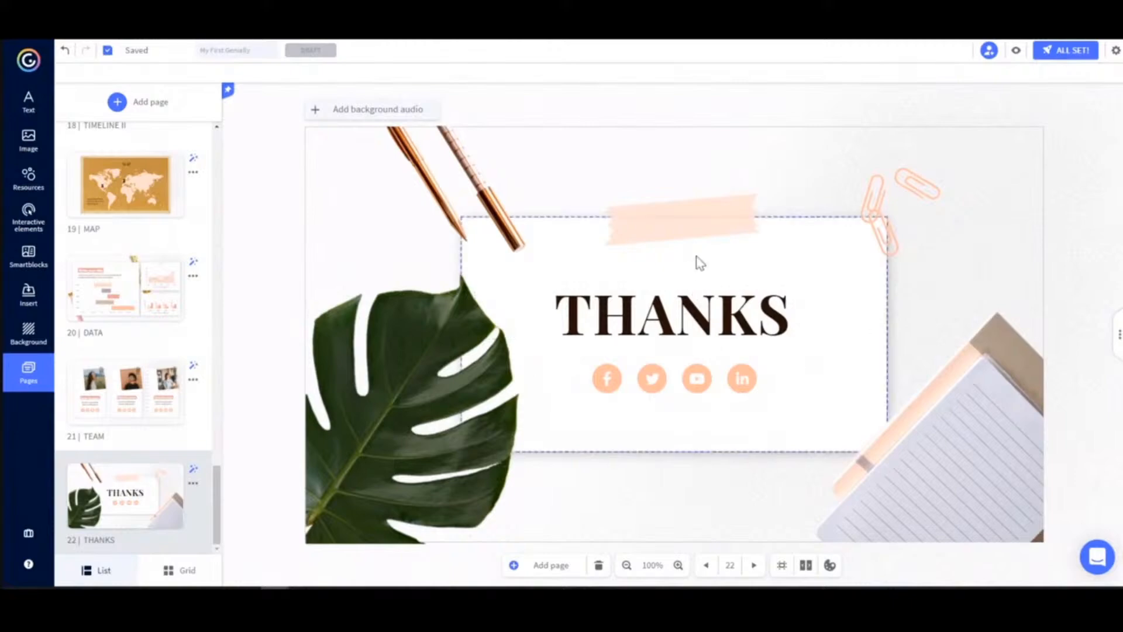
Apply the THANKS title's Fade In entrance animation to the paperclips and the tape strip as well.
click(718, 316)
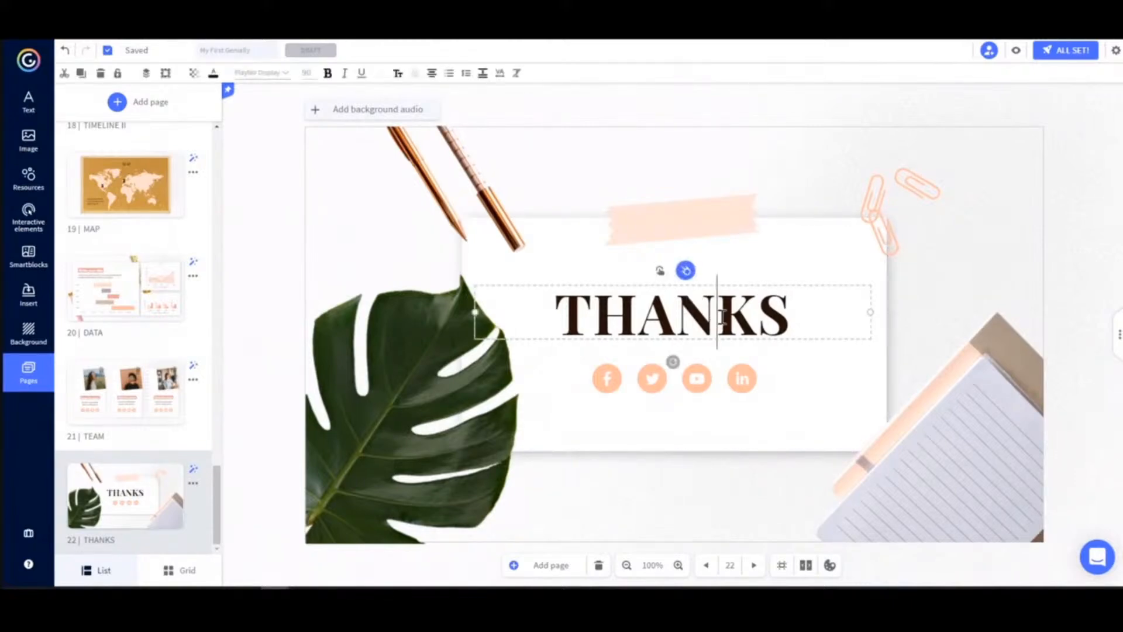
click(686, 270)
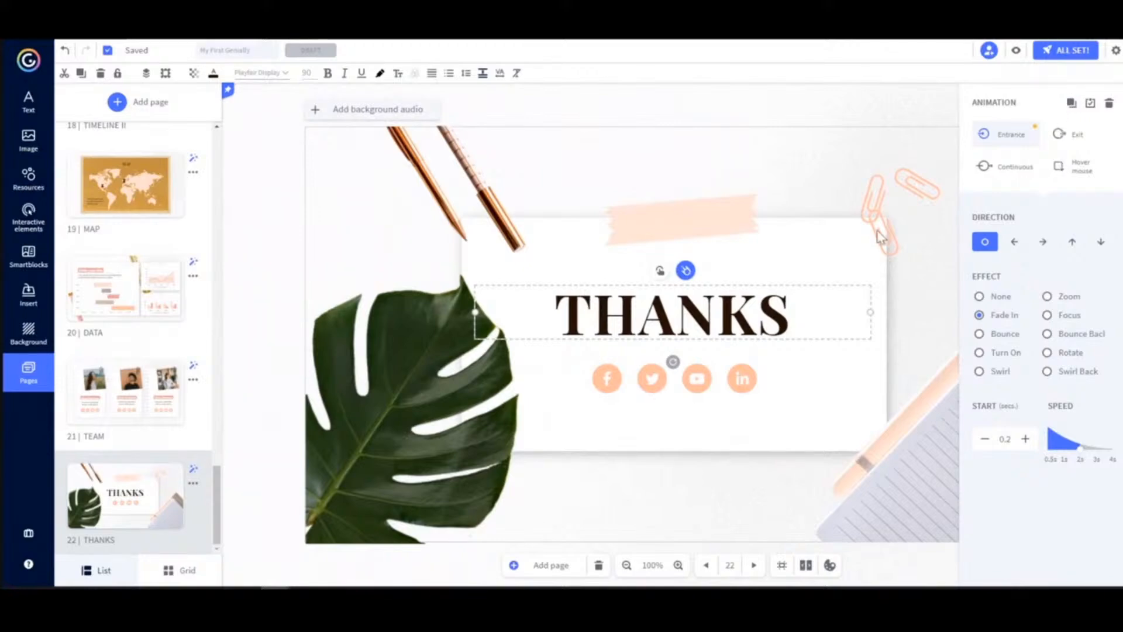
click(878, 196)
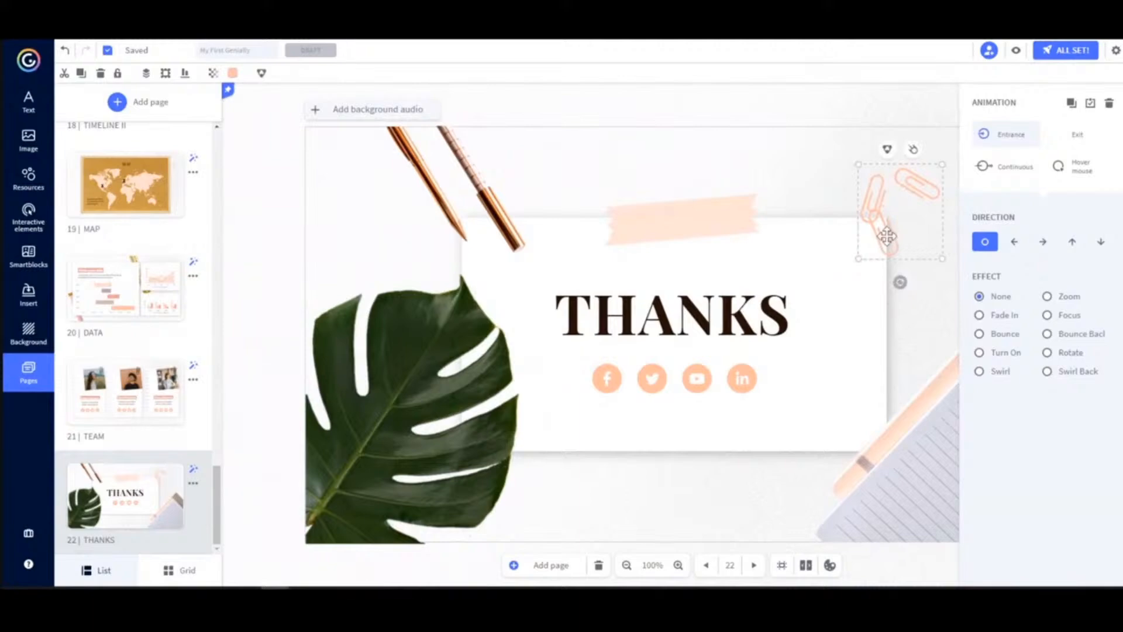
shift+click(691, 220)
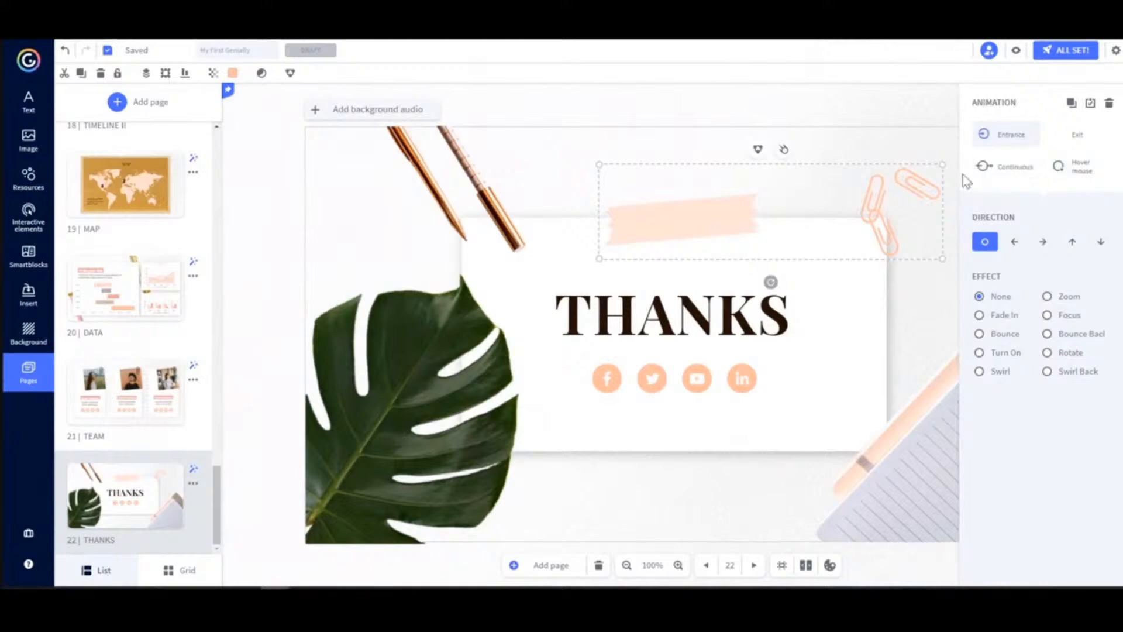
click(1089, 107)
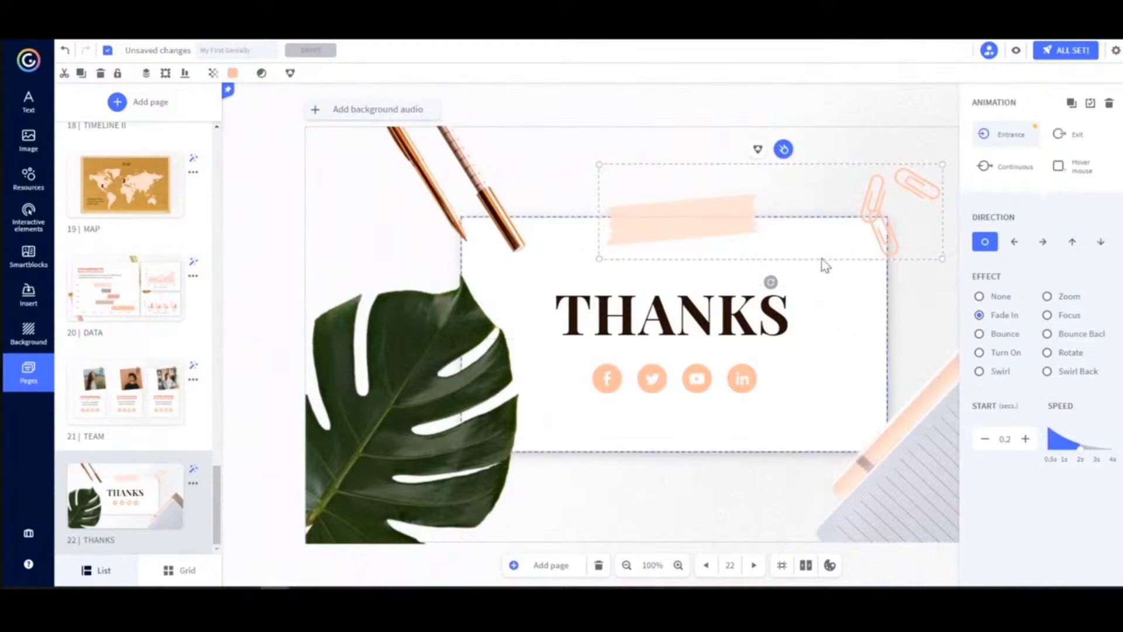
Set the lowest paperclip's entrance animation to start at 0.3 seconds, and open the Continuous effects for the THANKS title.
click(880, 233)
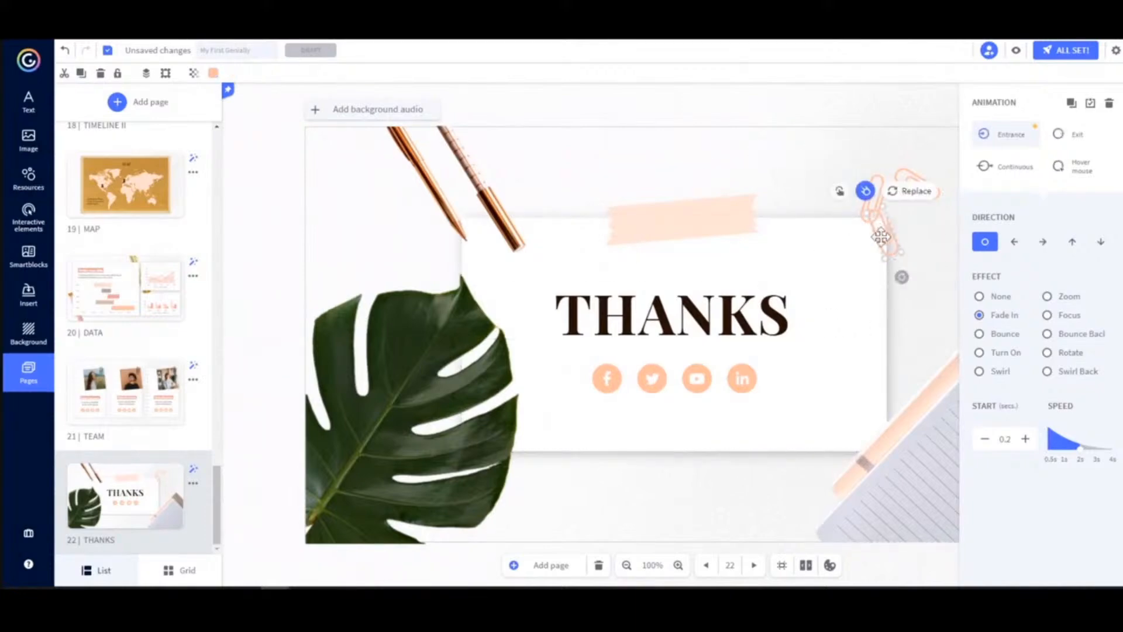
click(1025, 438)
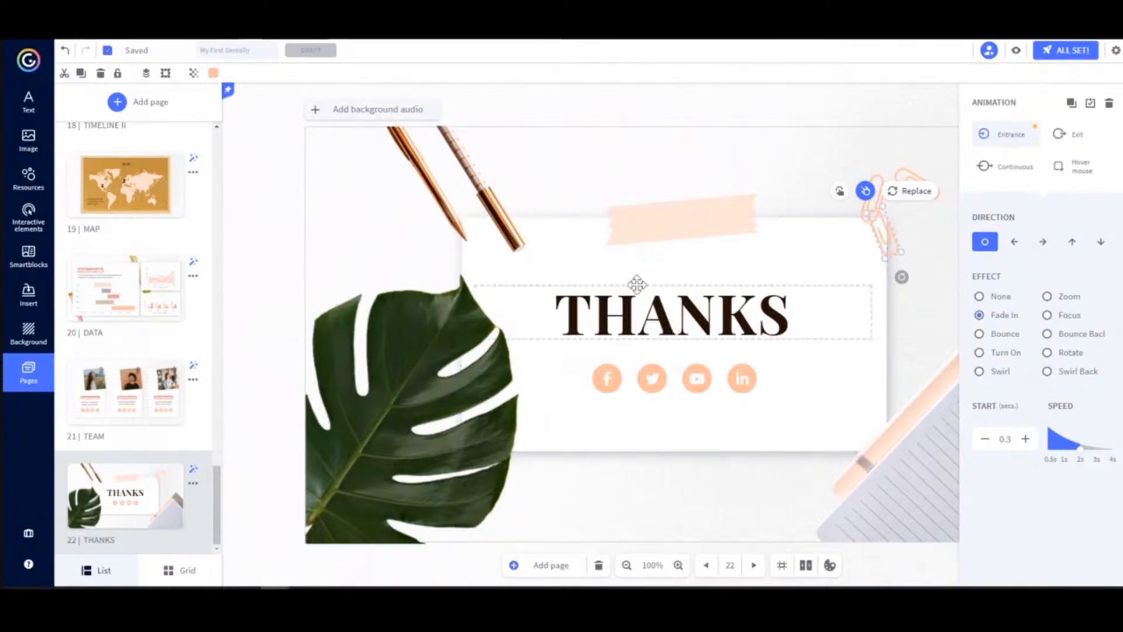
click(680, 323)
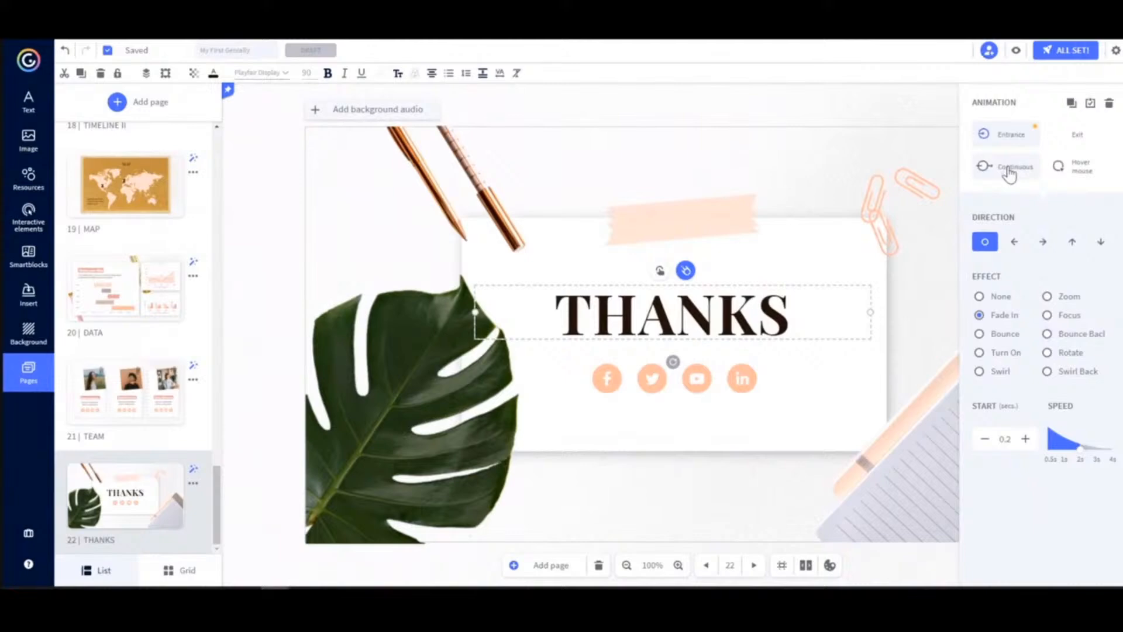
click(1009, 171)
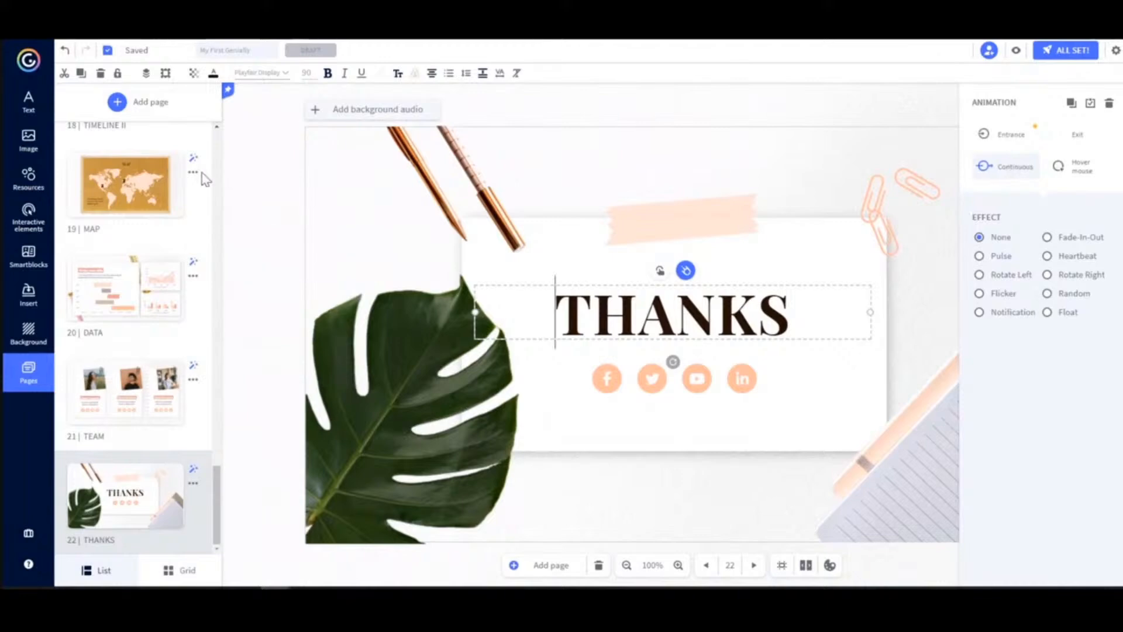
Insert the round person button from the interactive elements and place it on the green leaf.
click(31, 228)
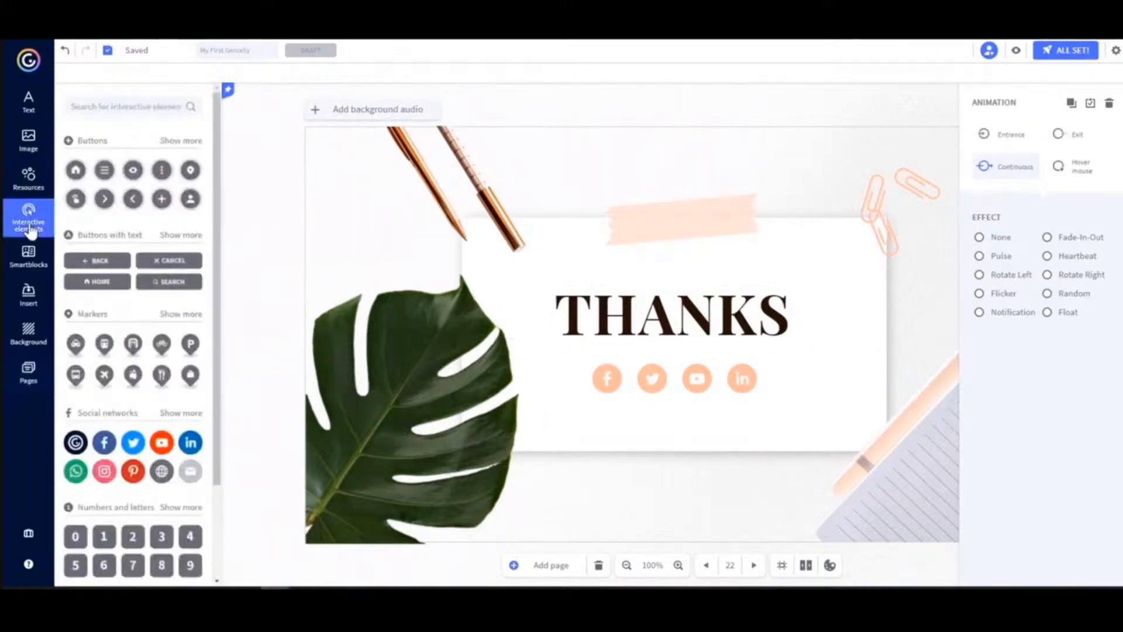
click(190, 199)
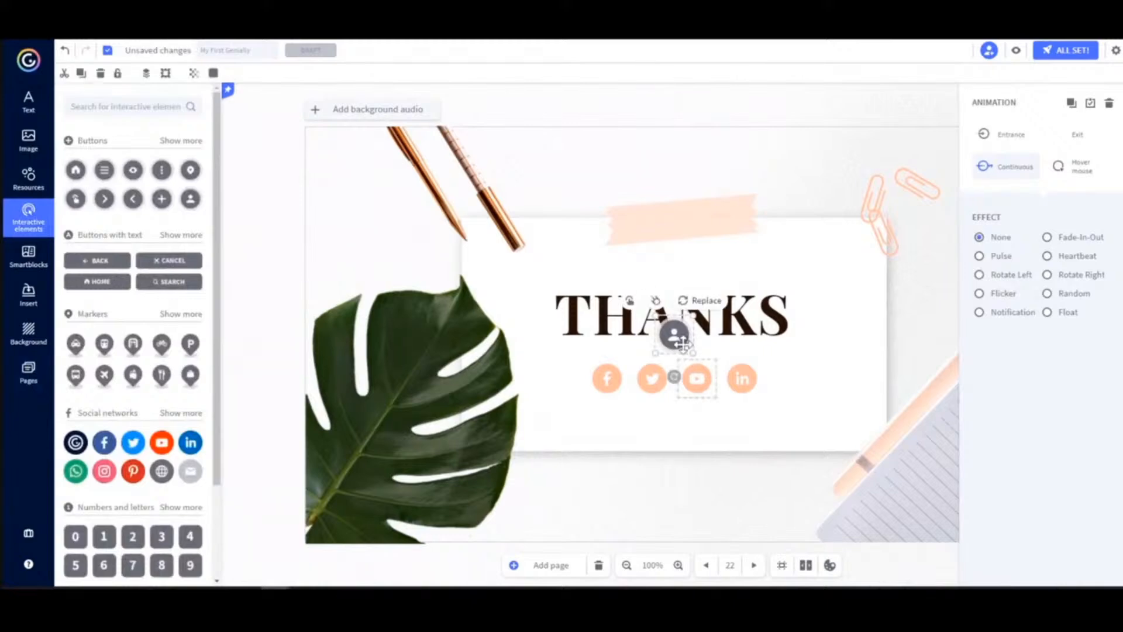
drag(683, 344, 423, 335)
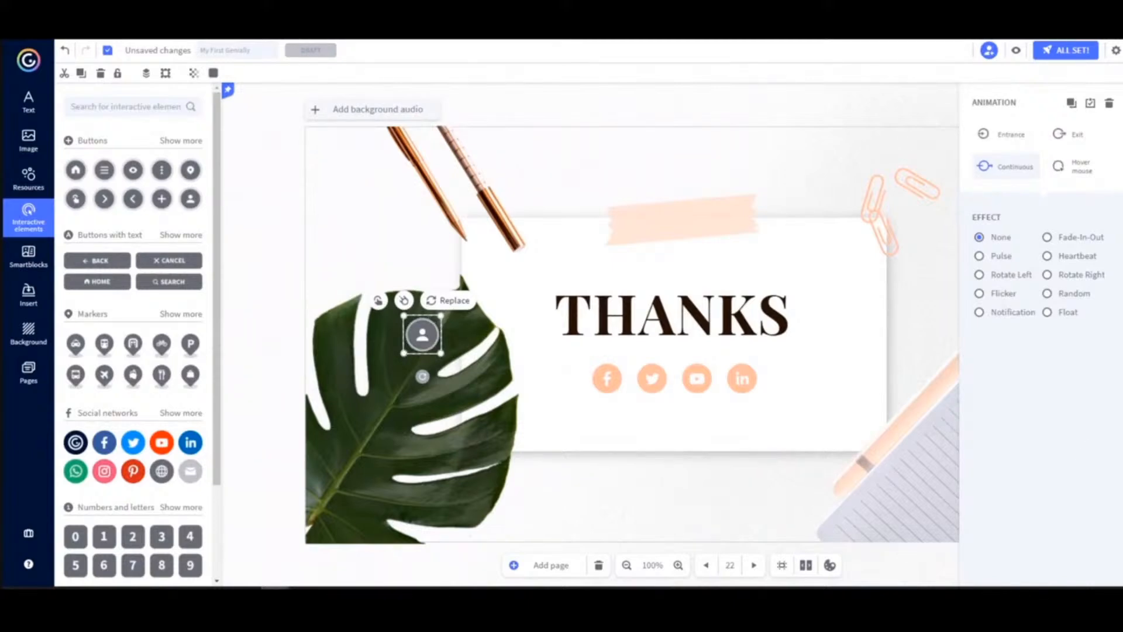
Apply the continuous Heartbeat animation to the Facebook, Twitter, YouTube and LinkedIn icons together.
click(607, 378)
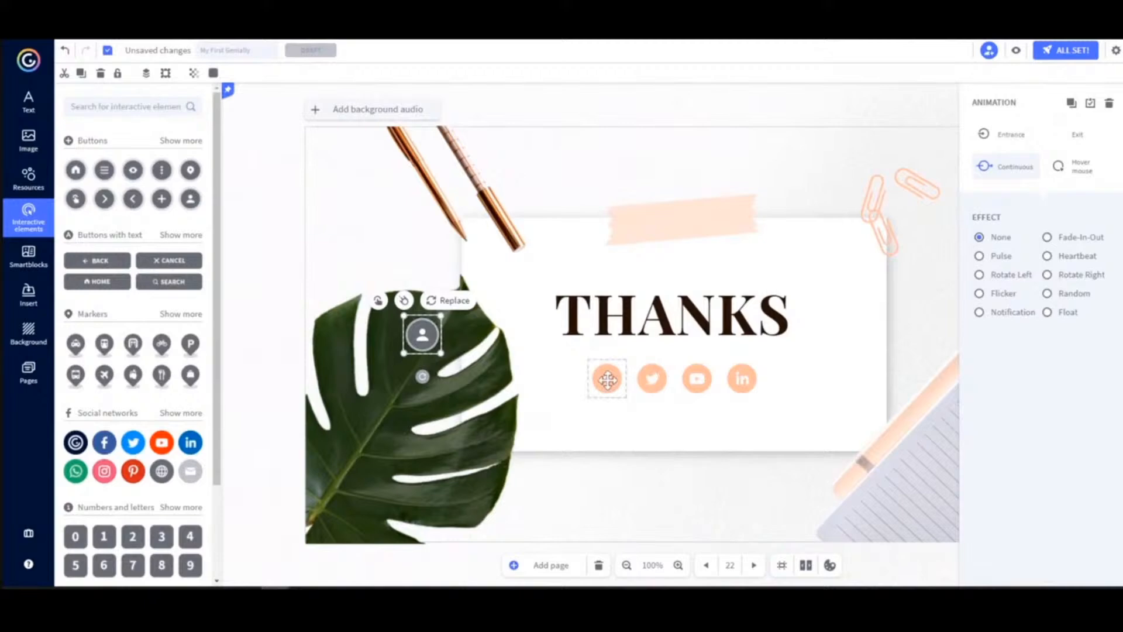
shift+click(650, 380)
shift+click(698, 379)
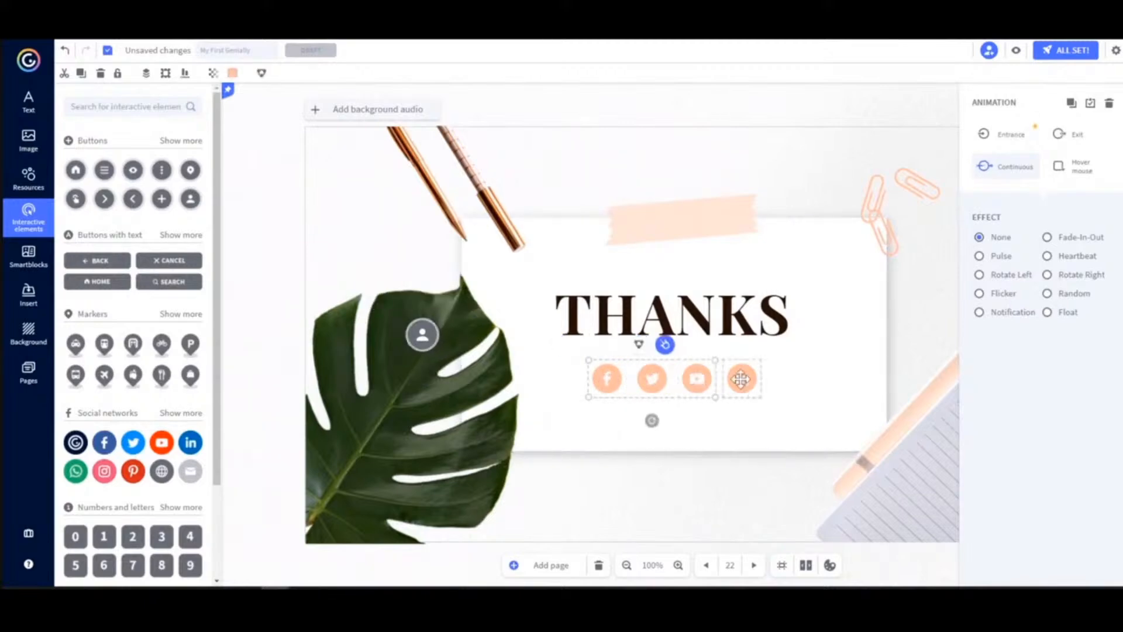
shift+click(741, 379)
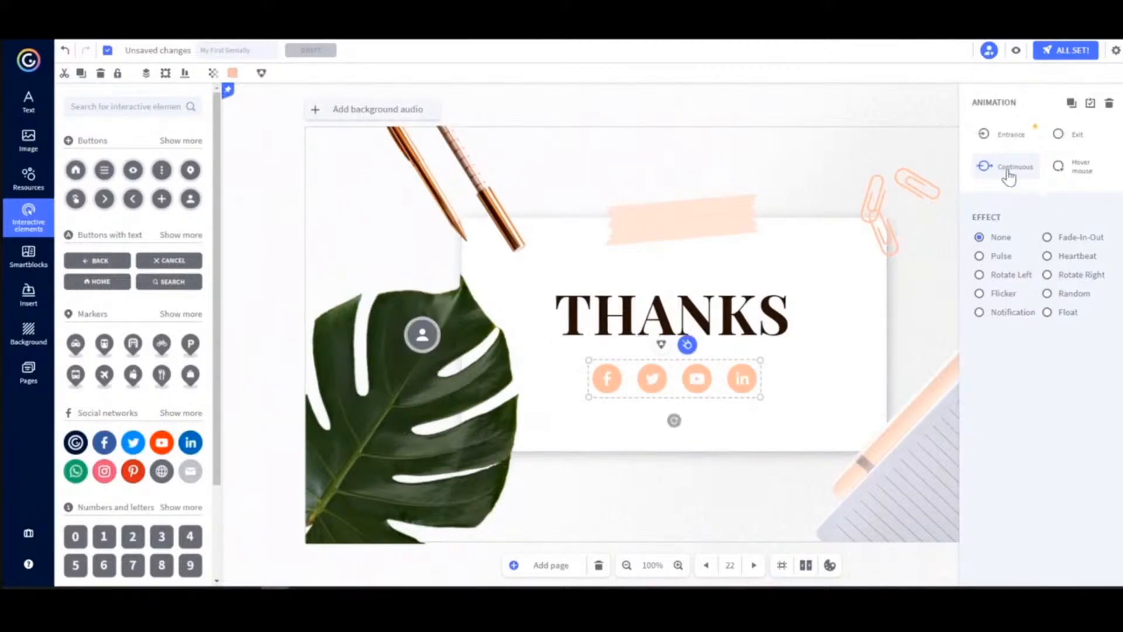
click(1076, 258)
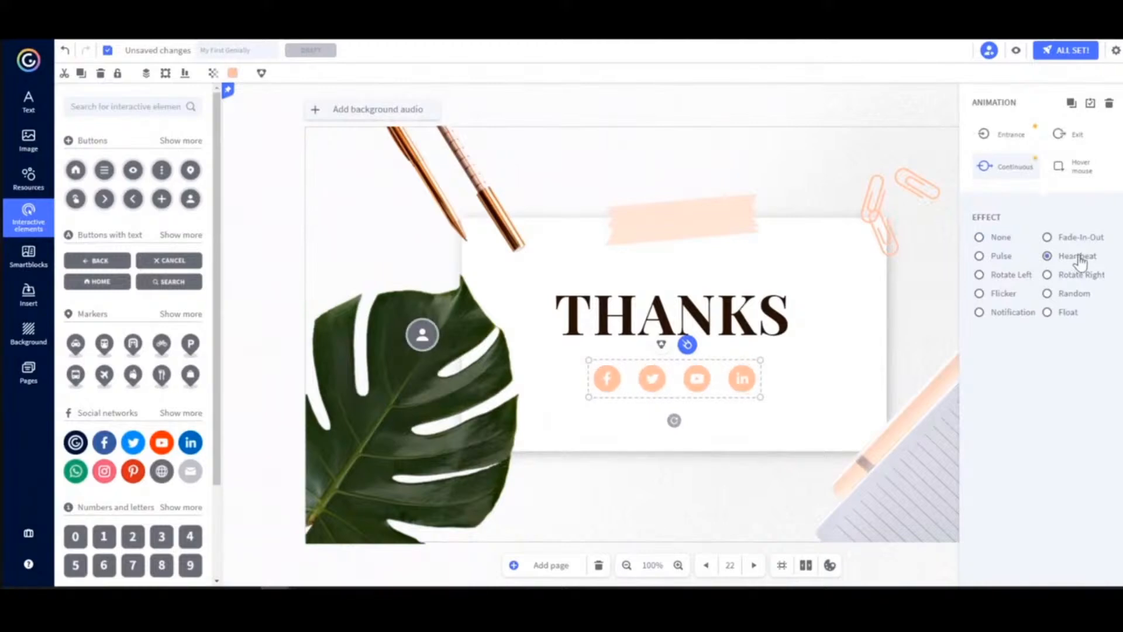
Review the hover, entrance, continuous and exit animation options for the group of social network icons.
click(1078, 170)
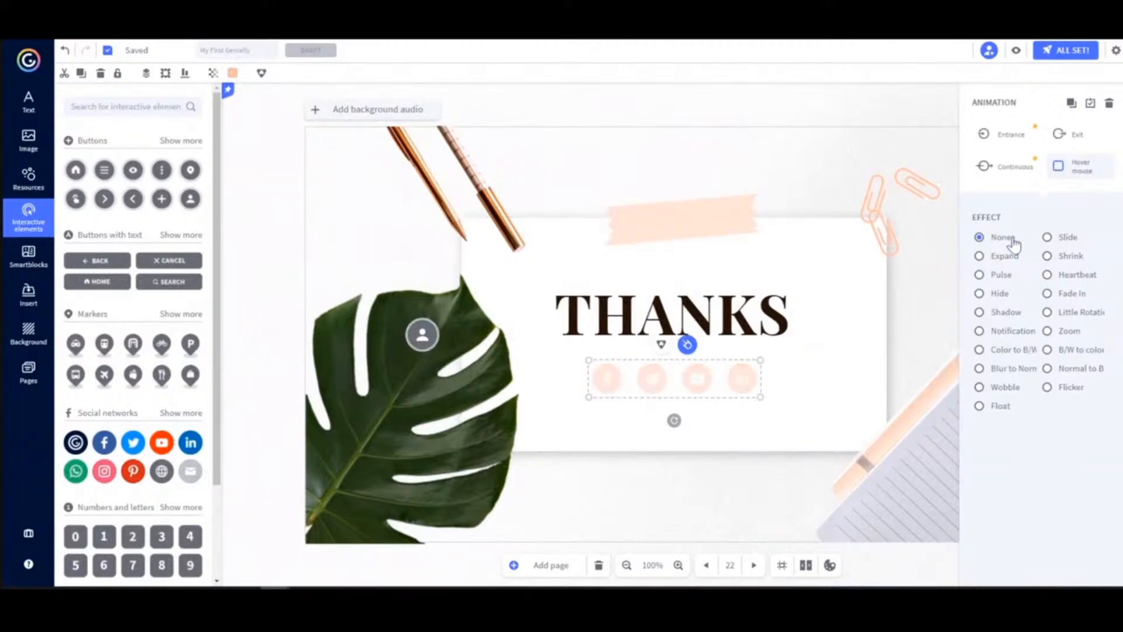
click(1010, 138)
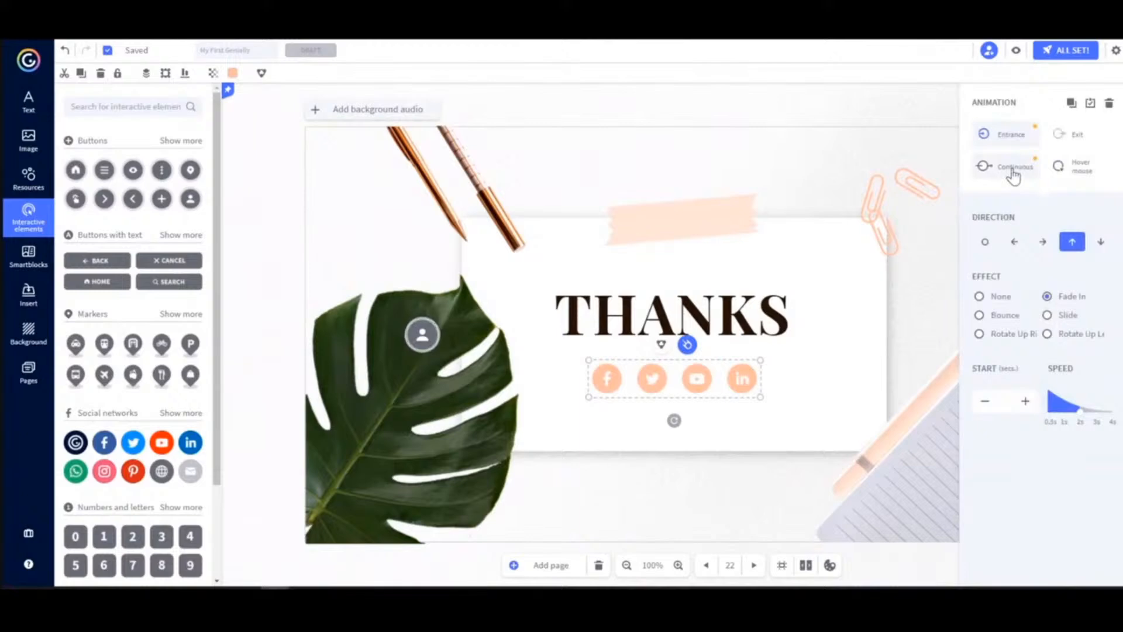
click(1014, 169)
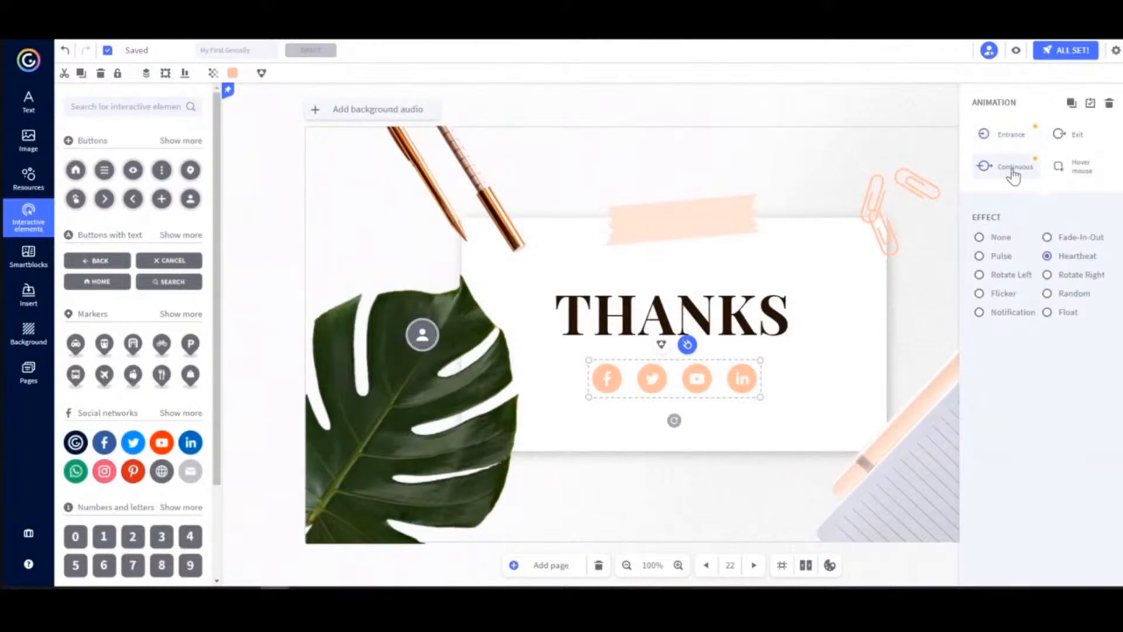
click(1075, 172)
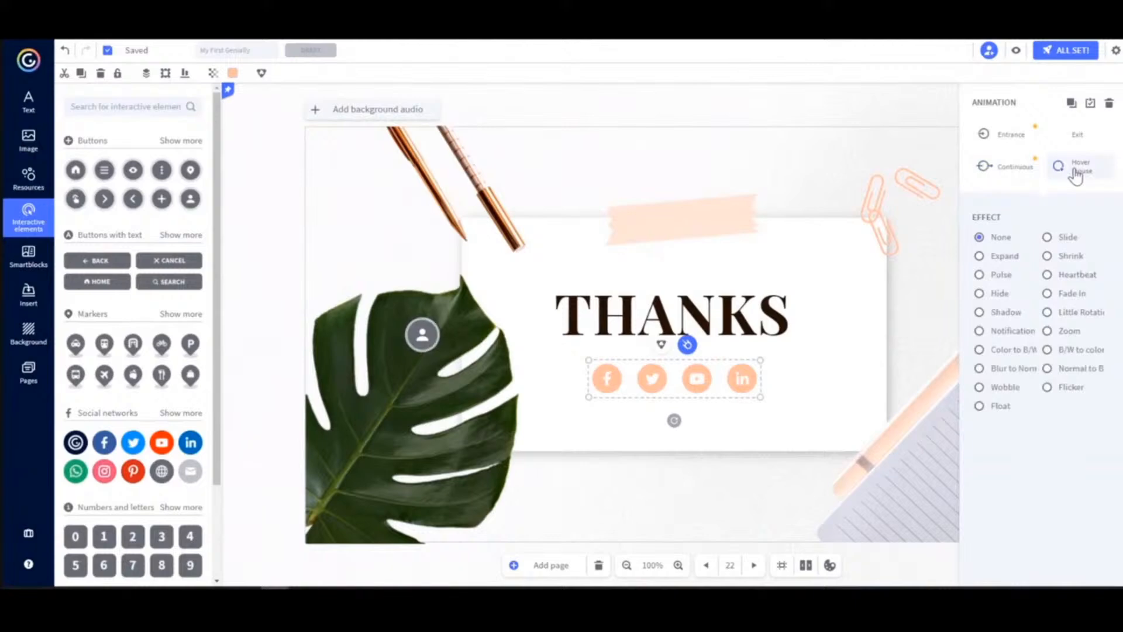
click(1071, 139)
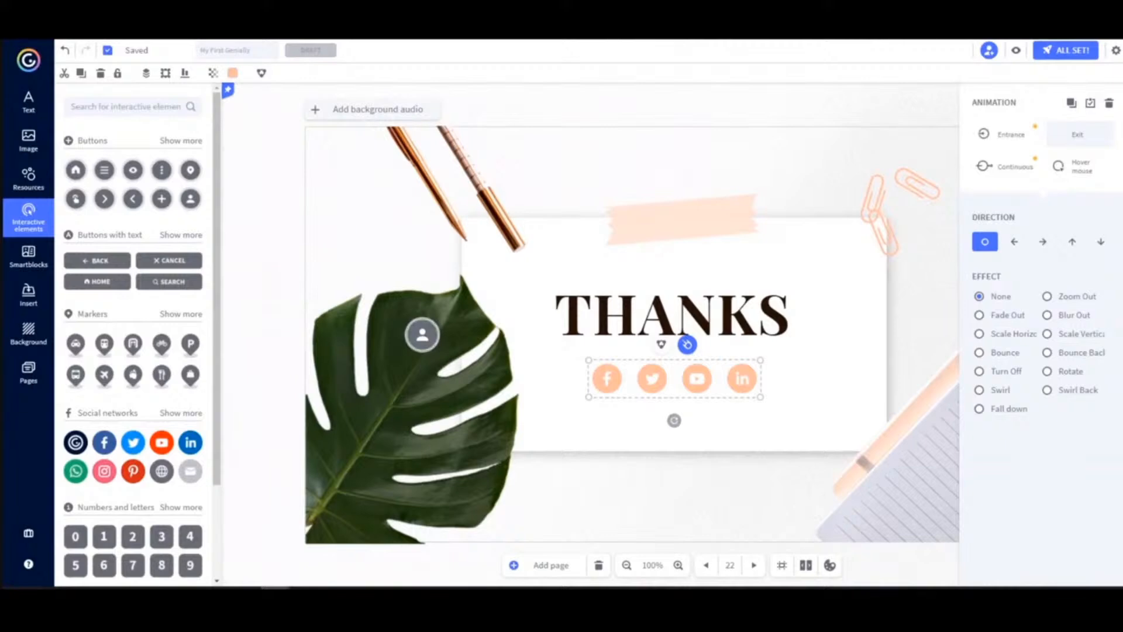
Review the options for inserting audio, video and external content.
click(30, 296)
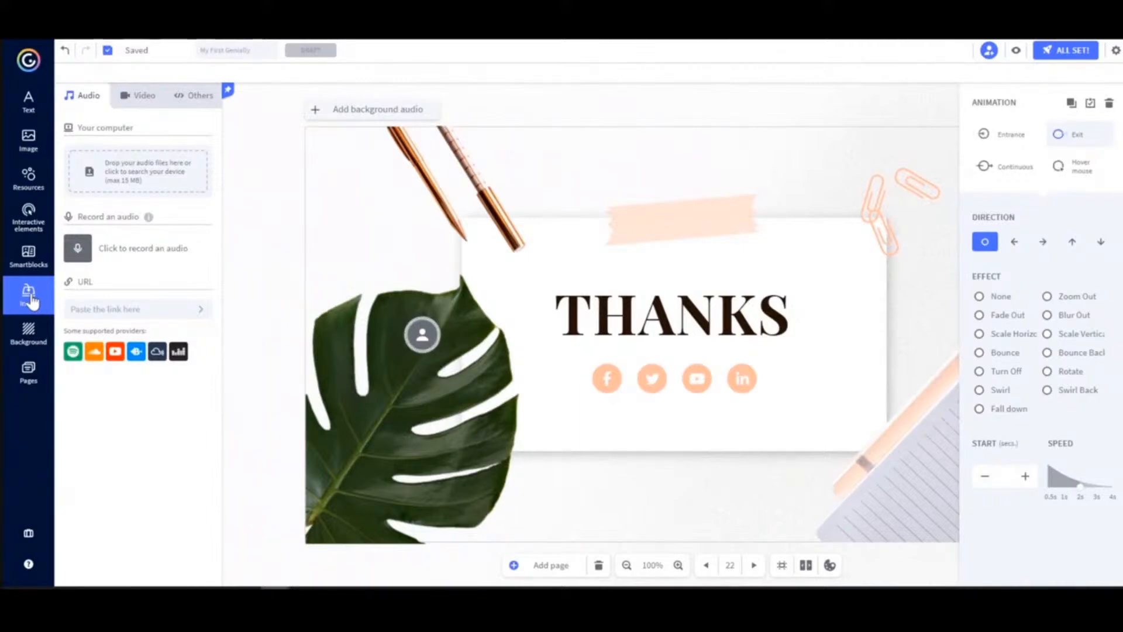
click(173, 103)
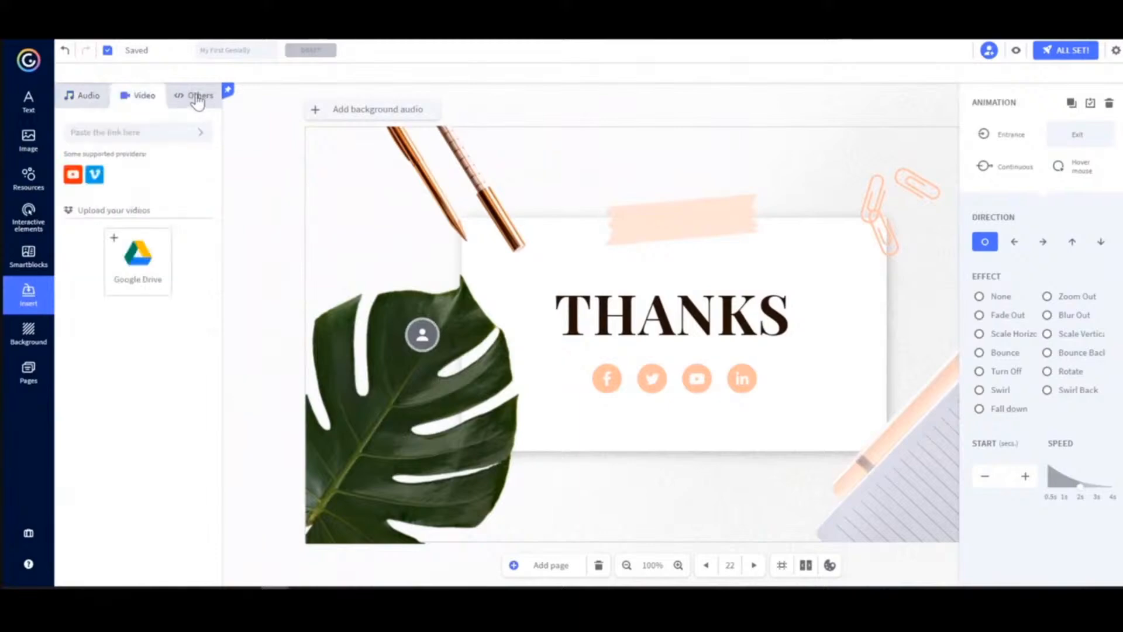
click(197, 99)
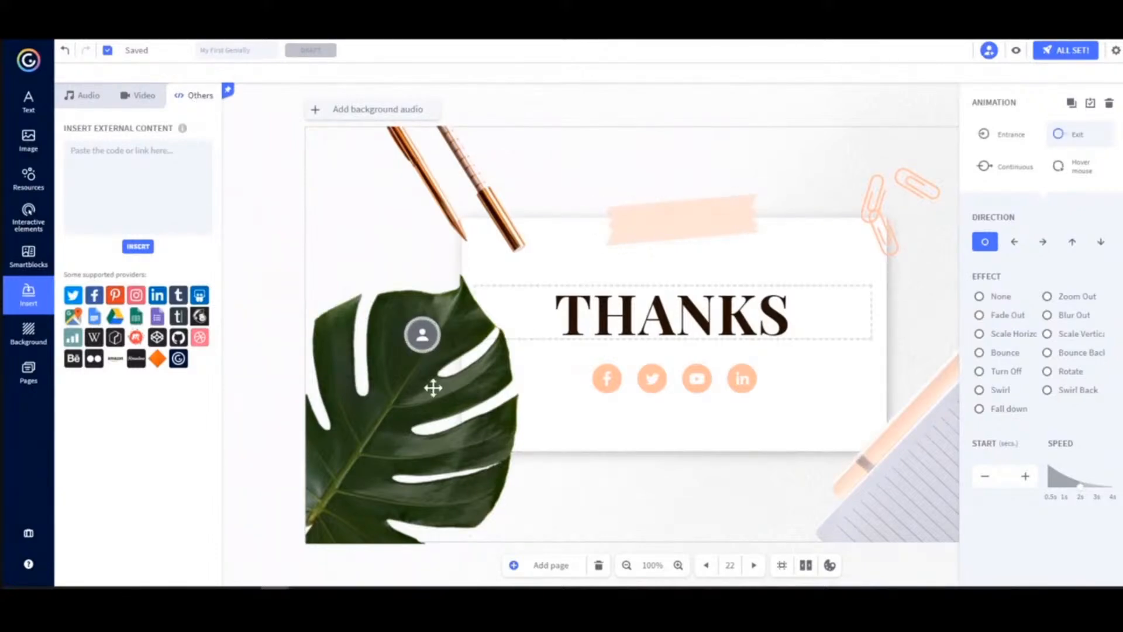
Record a short audio clip and place its player above the tape strip on the THANKS page.
click(85, 97)
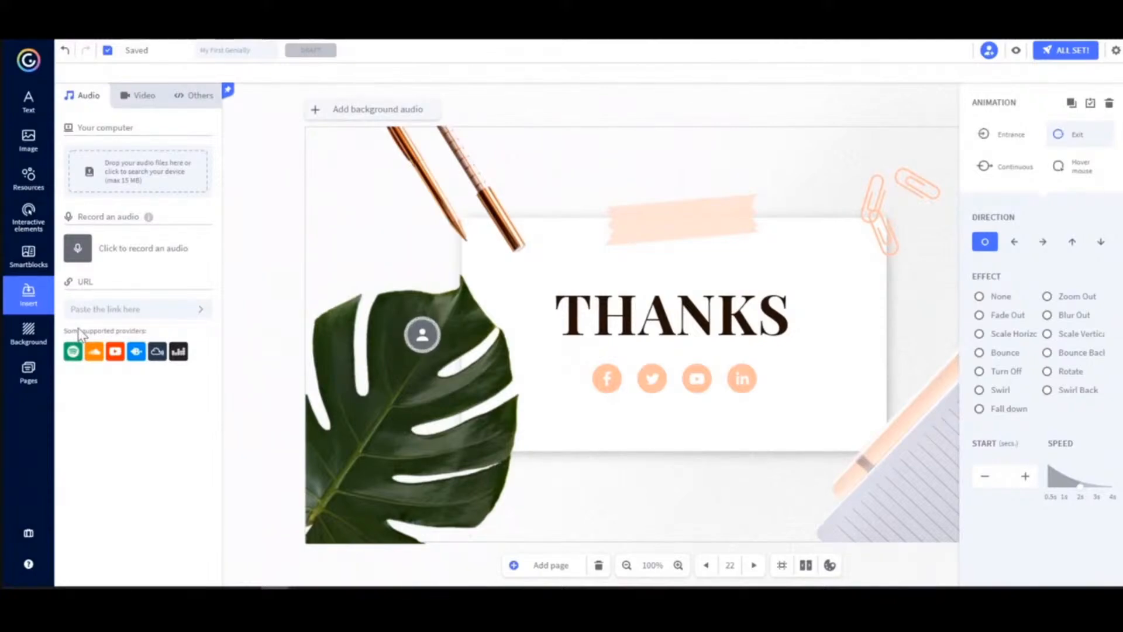
click(78, 252)
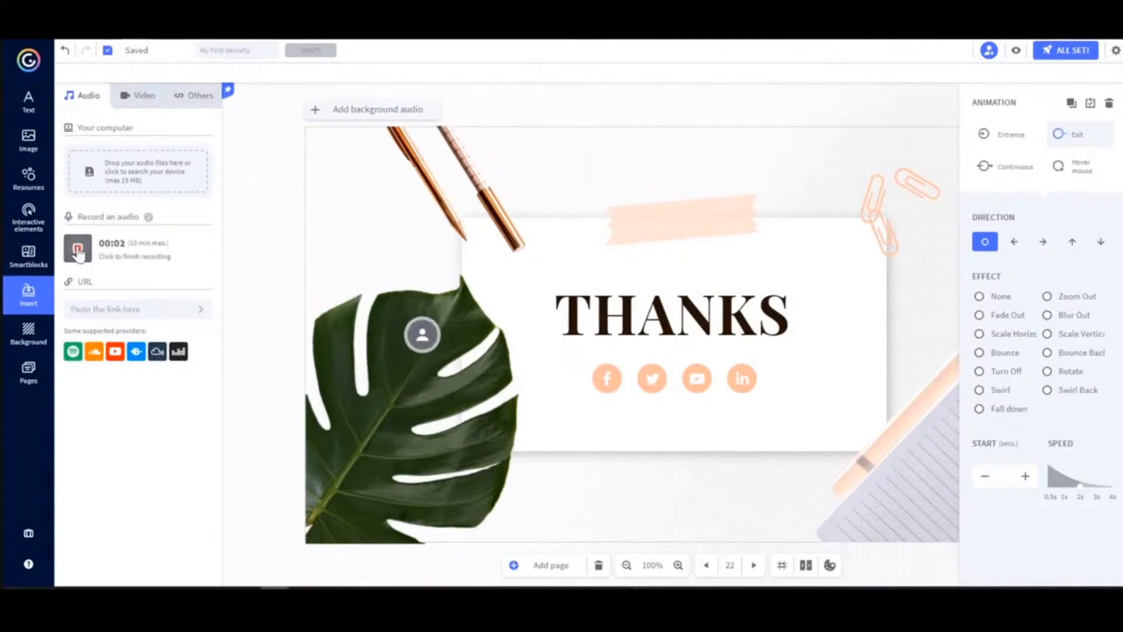
click(78, 251)
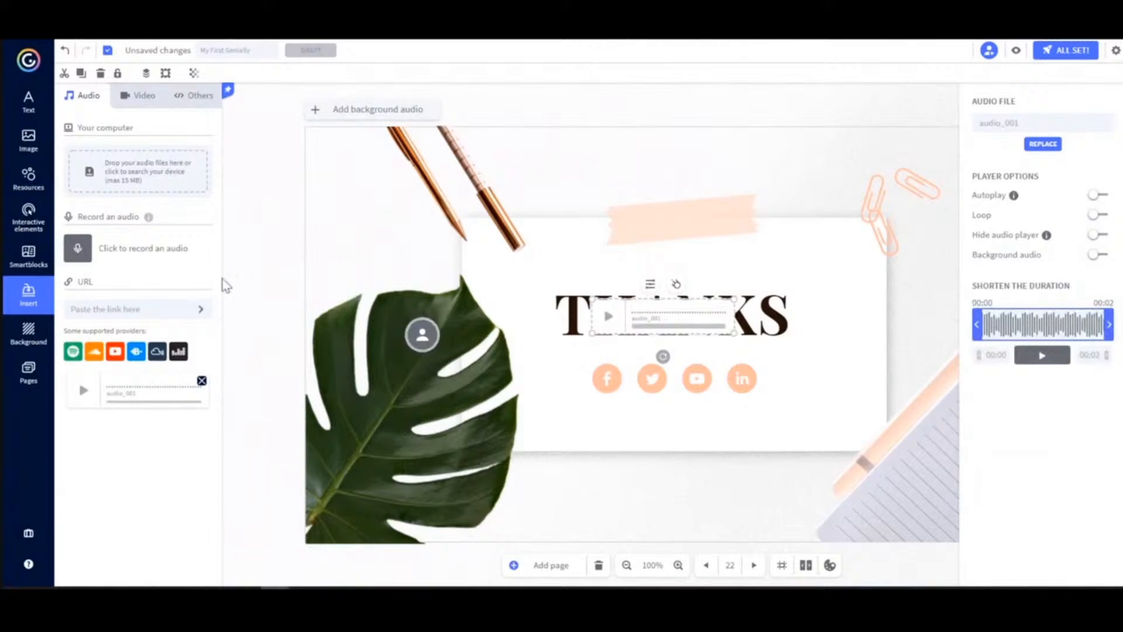
drag(630, 321, 648, 166)
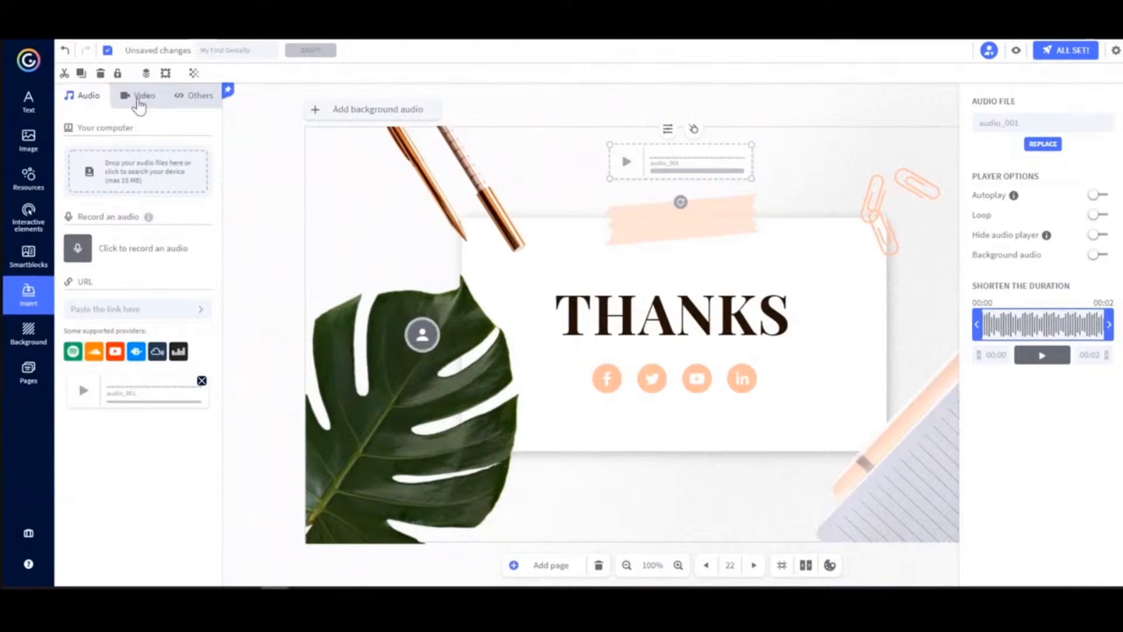
click(140, 102)
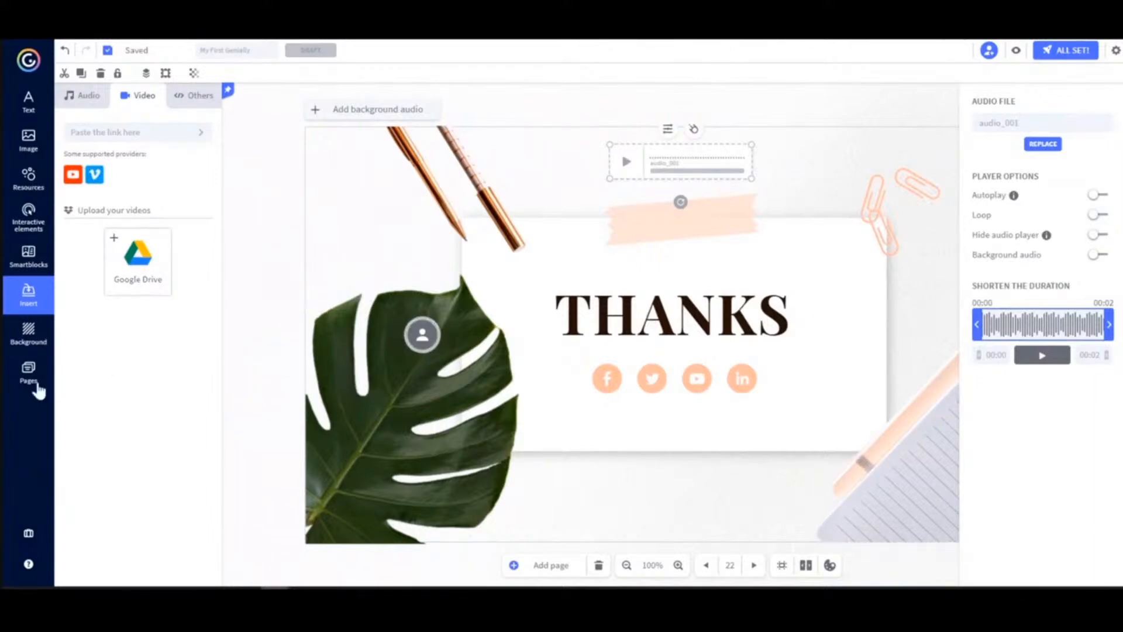
click(33, 375)
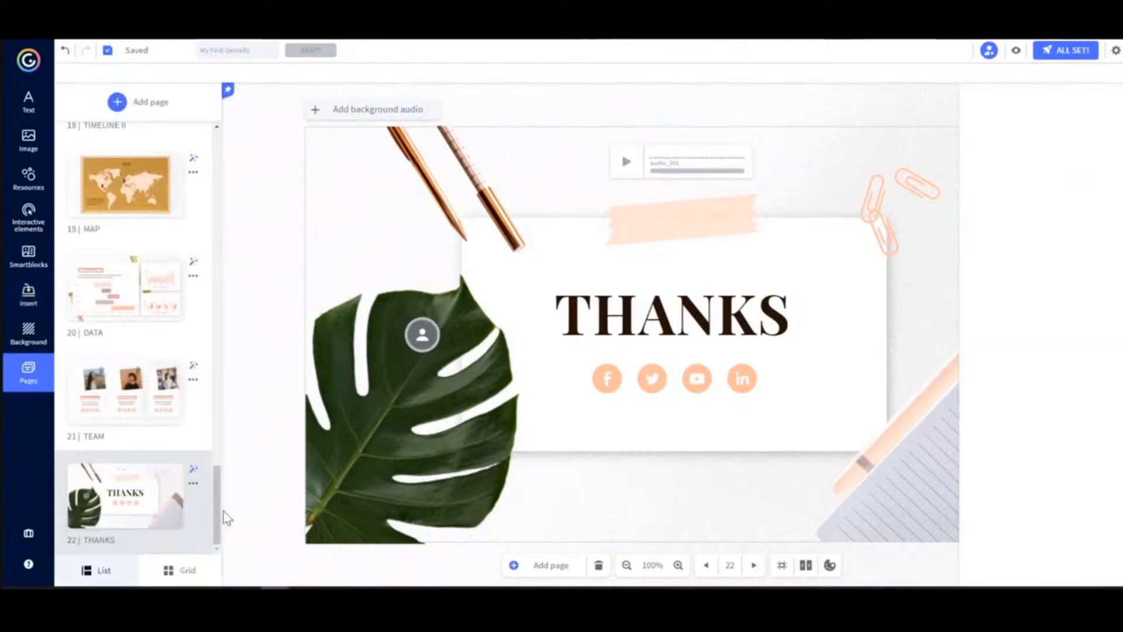
drag(220, 514, 211, 359)
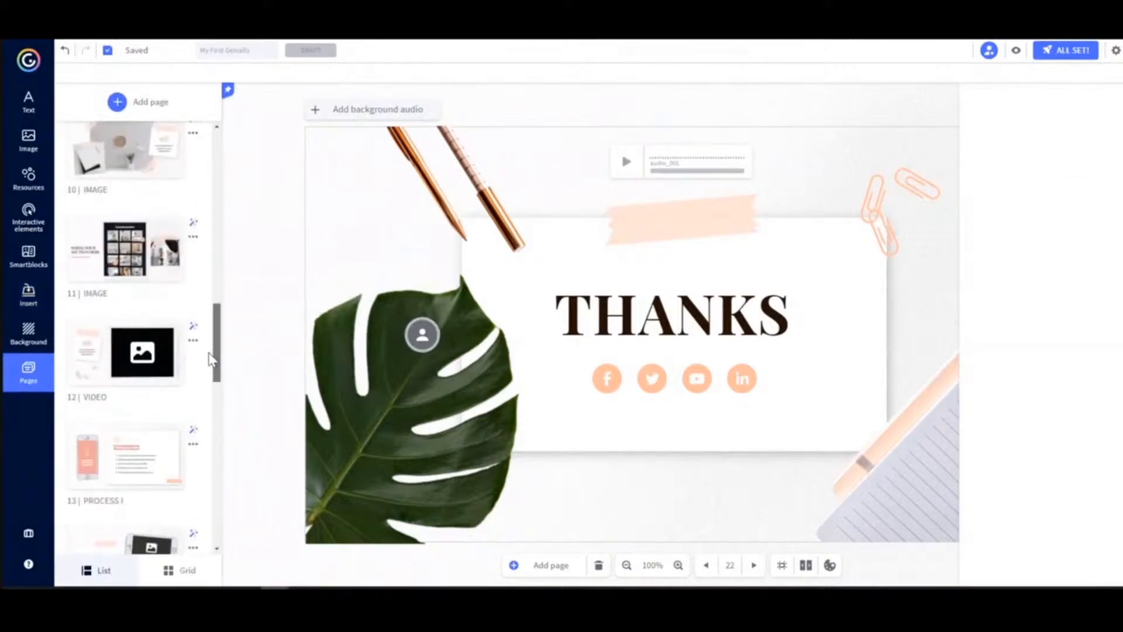
click(122, 356)
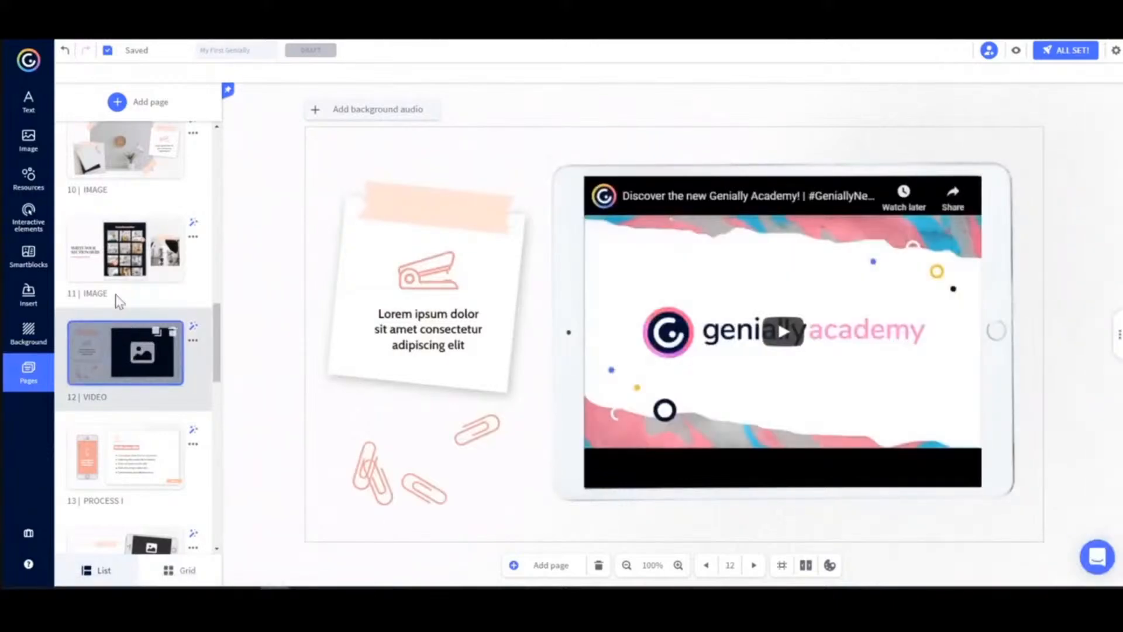
click(872, 354)
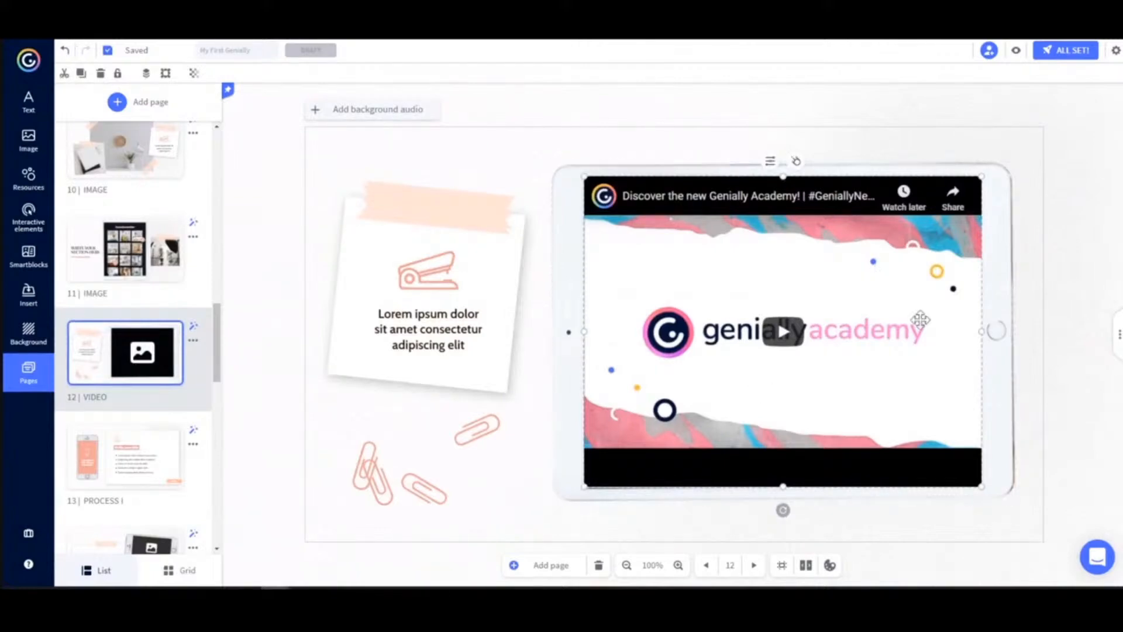
click(768, 169)
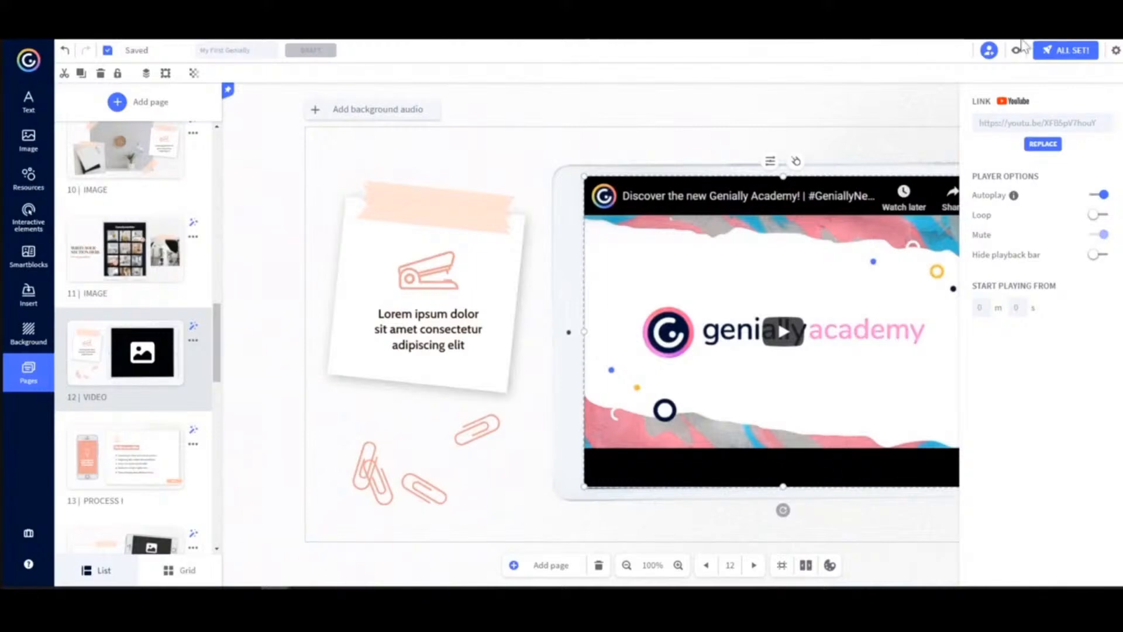
drag(1098, 123, 969, 124)
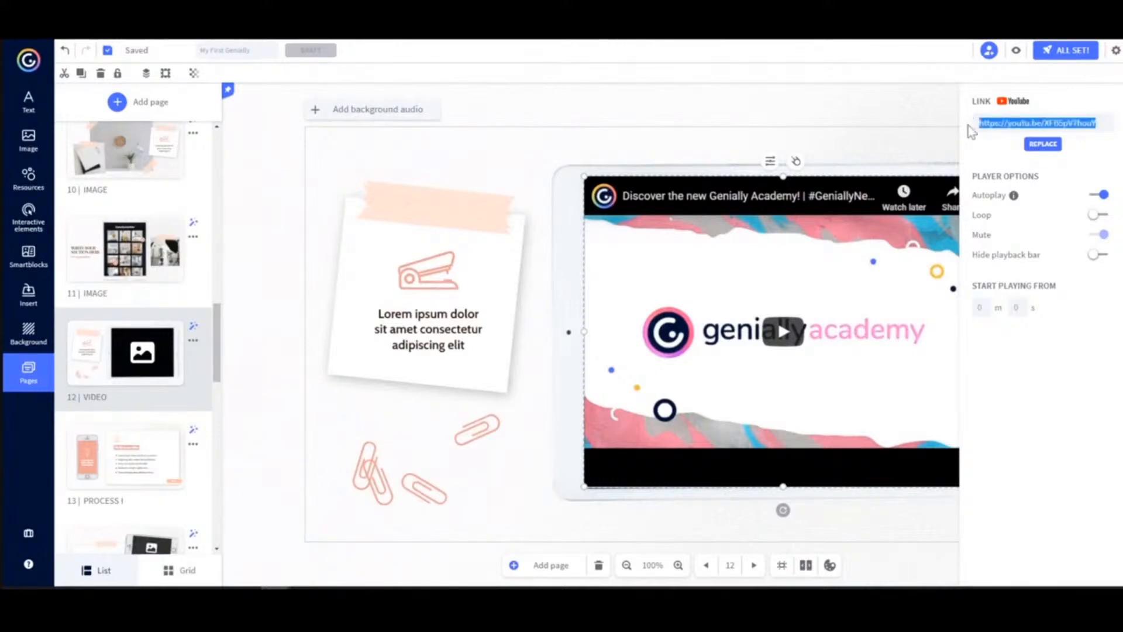
text(https://youtu.be/l8VGXz9fzc8)
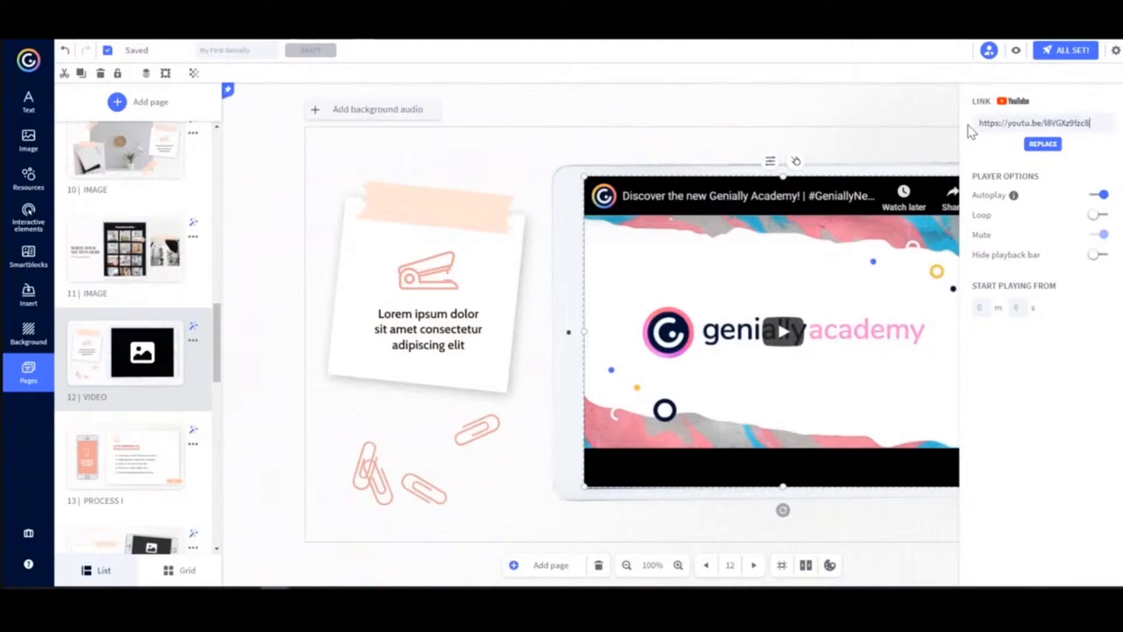
click(1042, 144)
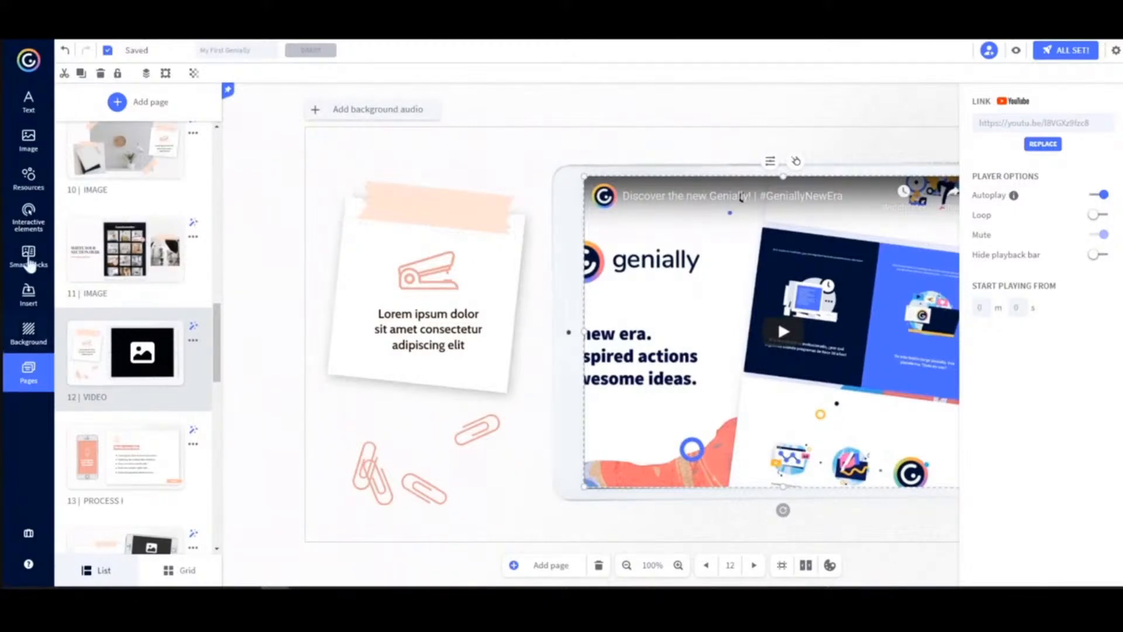
Look over the external content insertion options, and publish the presentation as Public Online.
click(27, 301)
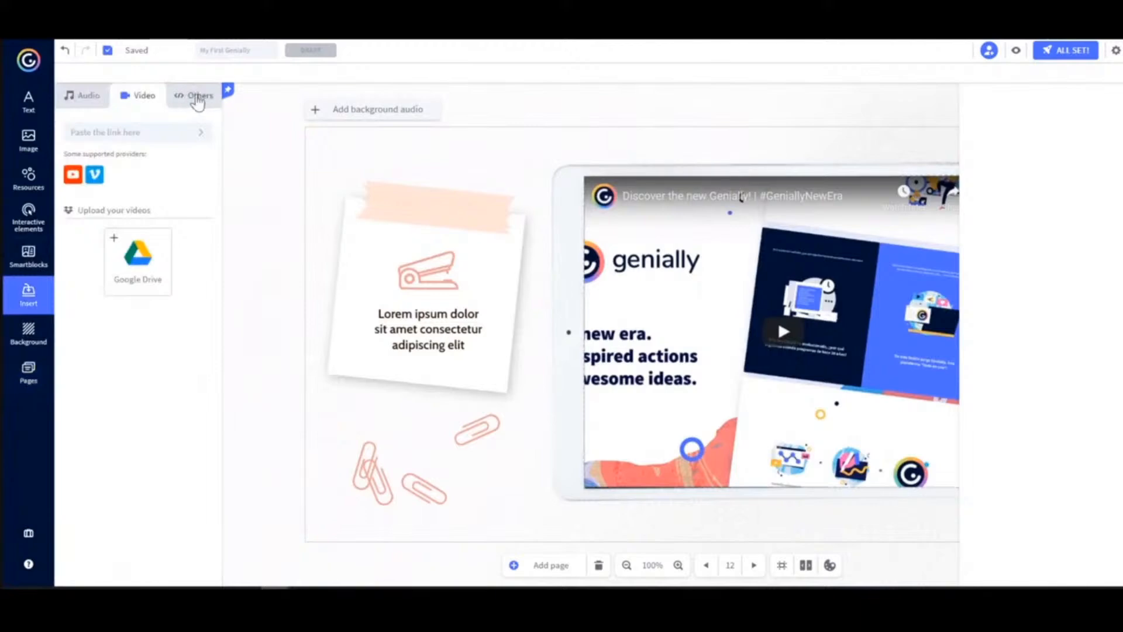
click(196, 97)
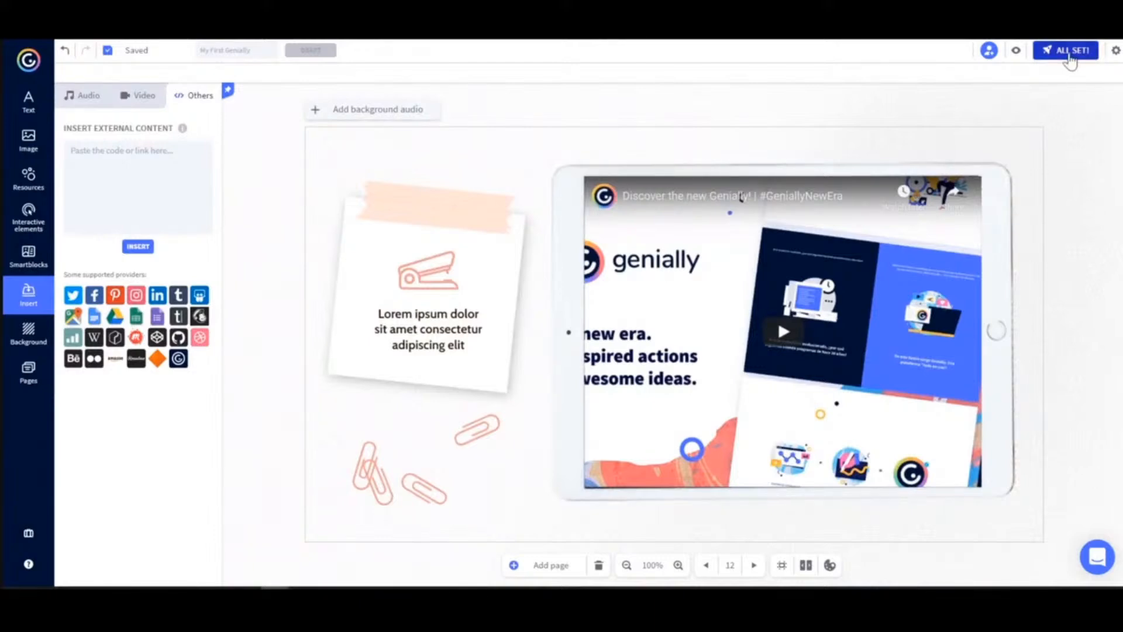
click(1066, 53)
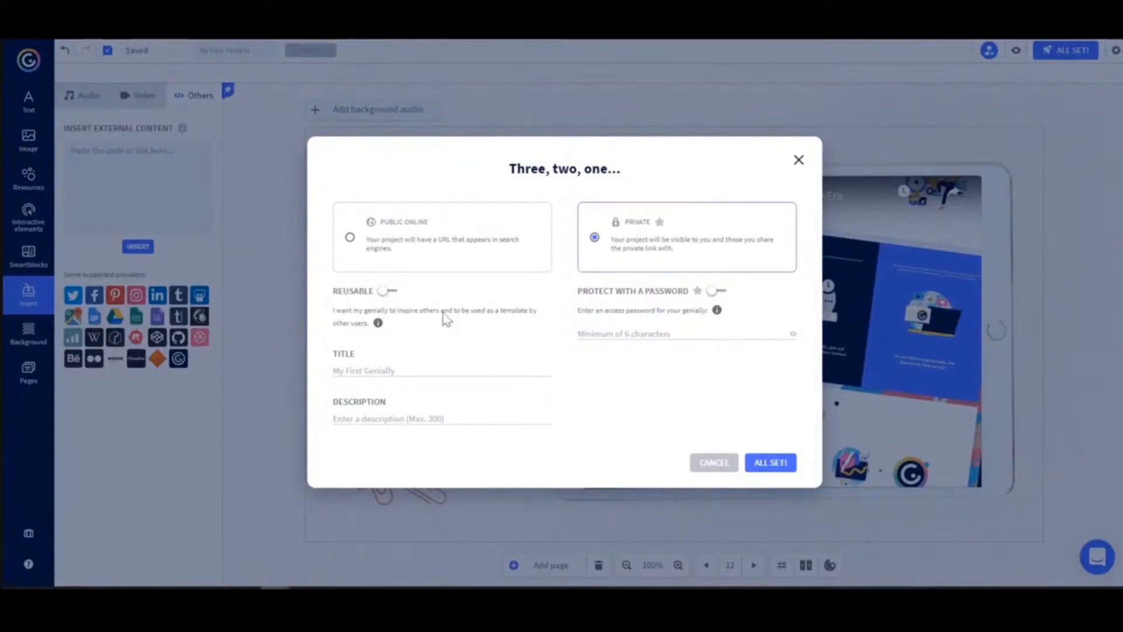
click(351, 238)
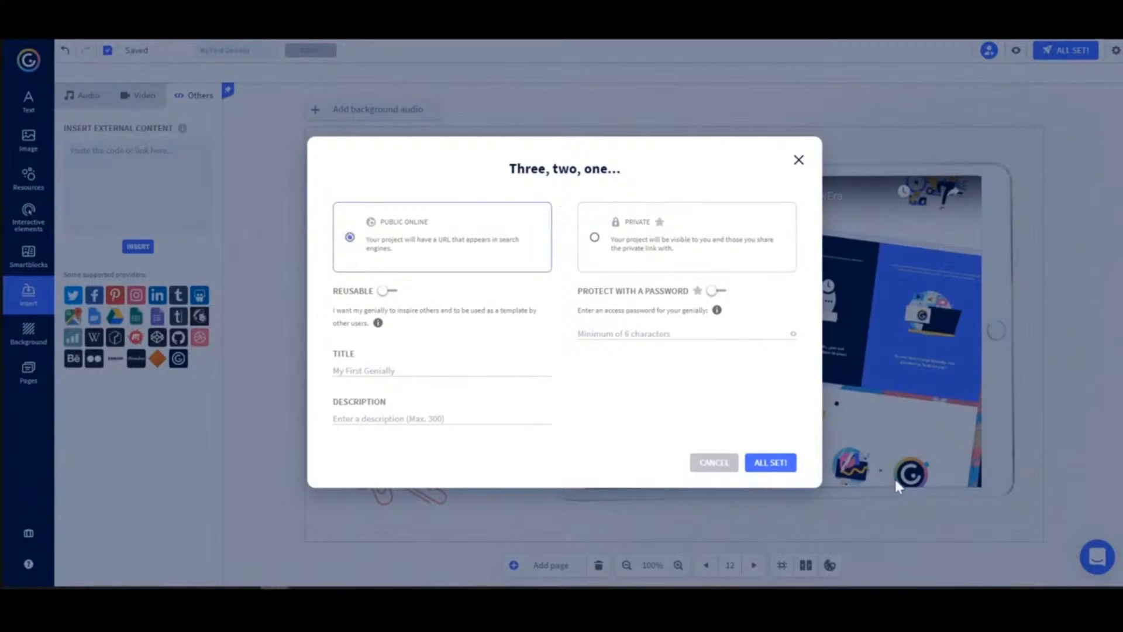
click(770, 467)
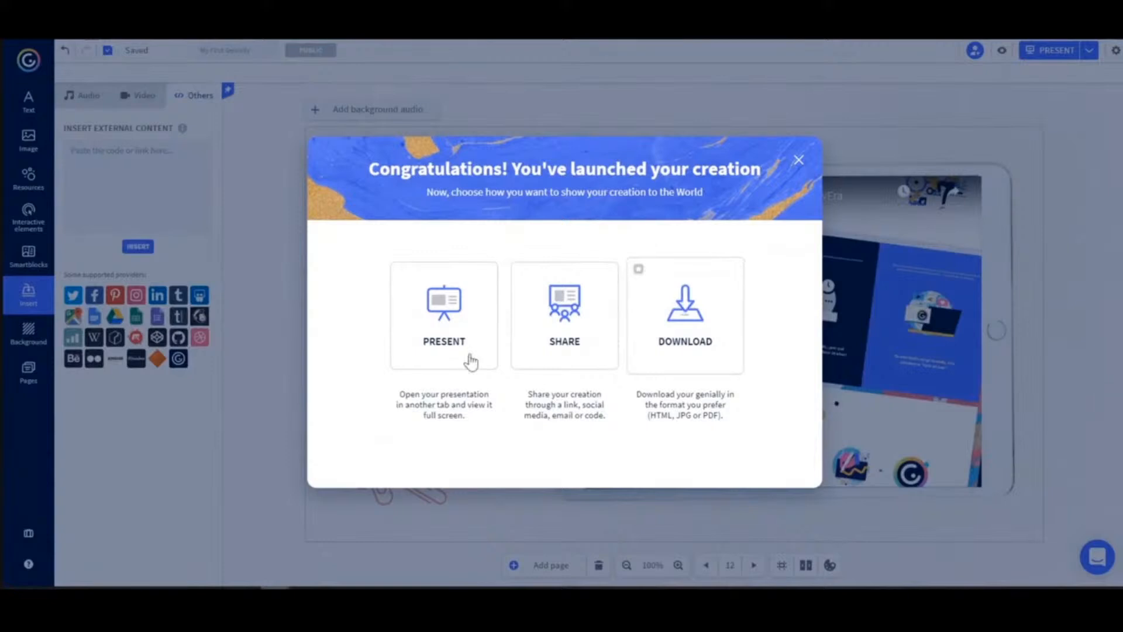
Copy the exclusive page link for sharing, and review the embed, email, social network and group sharing options.
click(554, 330)
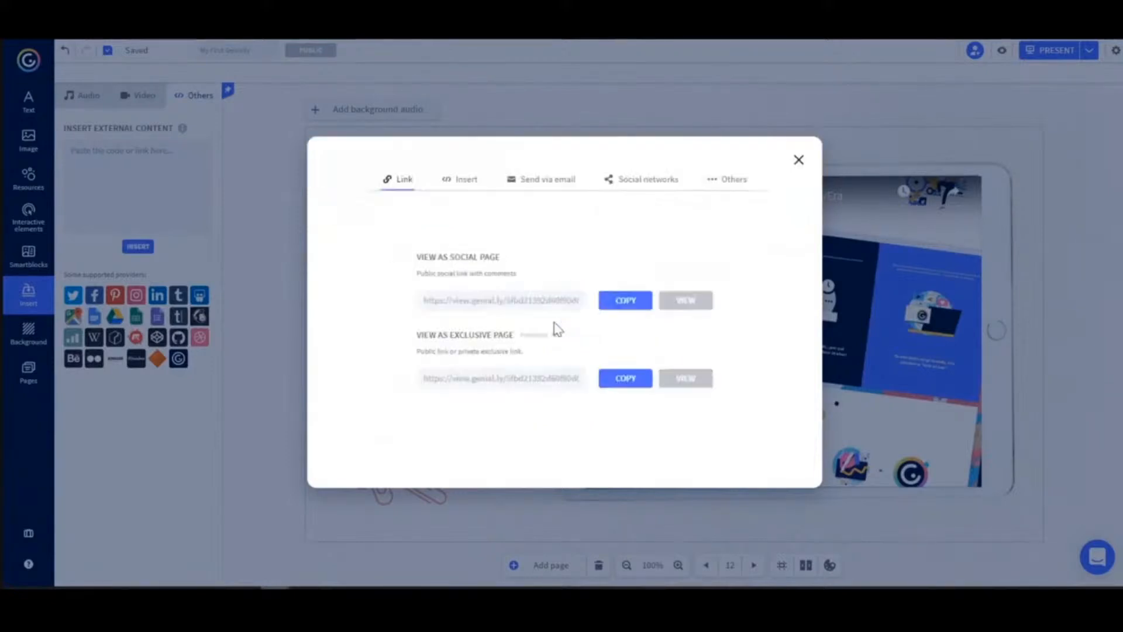
click(624, 383)
click(457, 182)
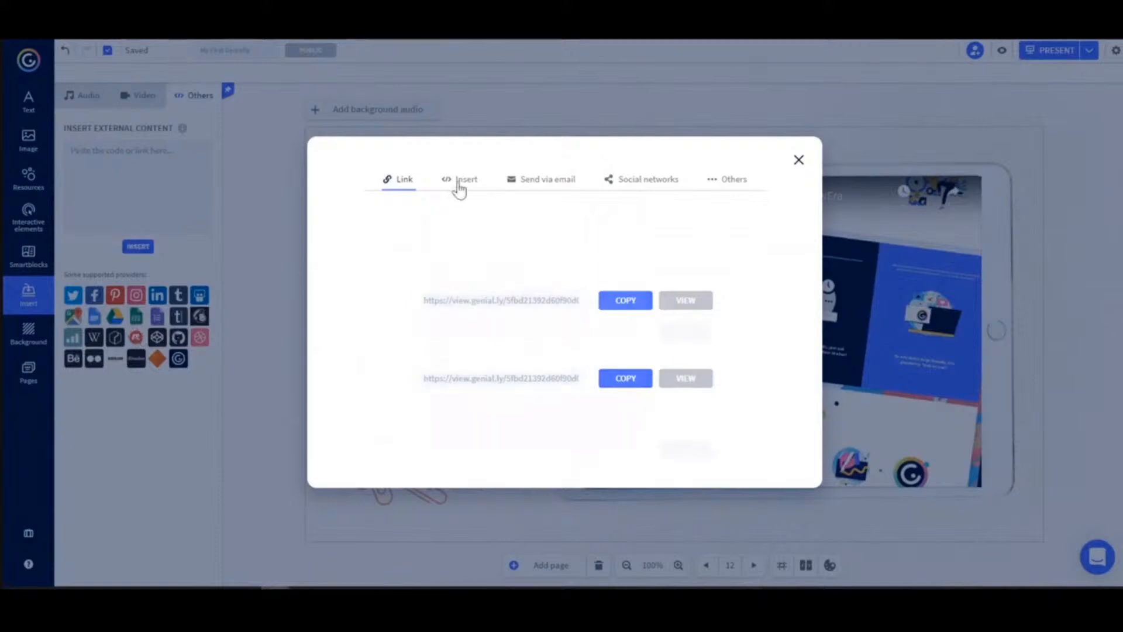
click(546, 184)
click(650, 186)
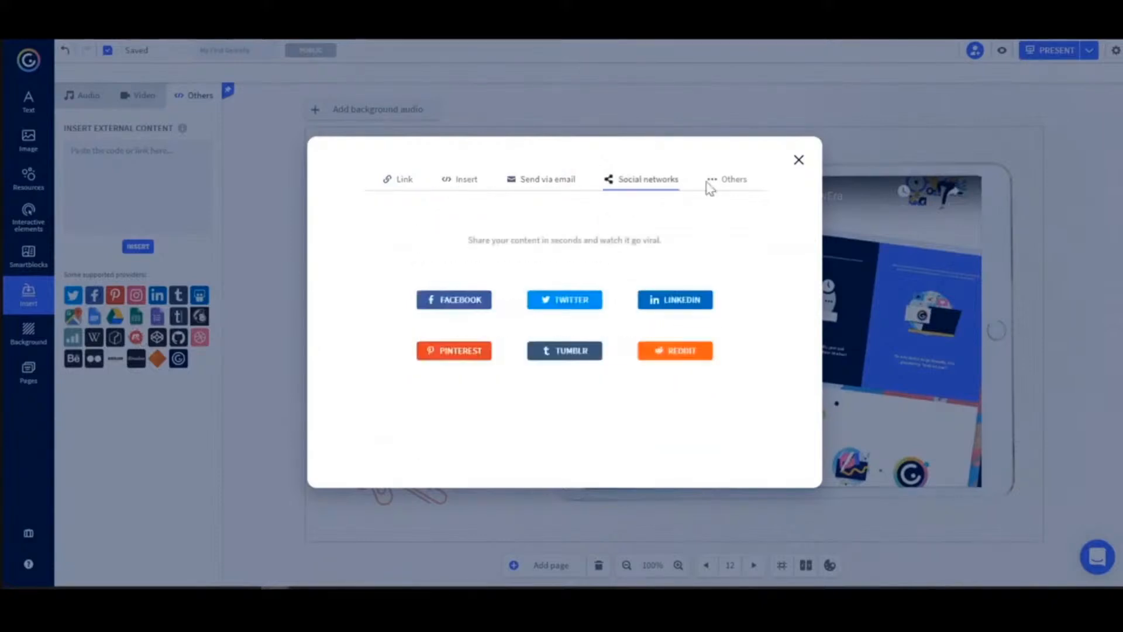
click(728, 185)
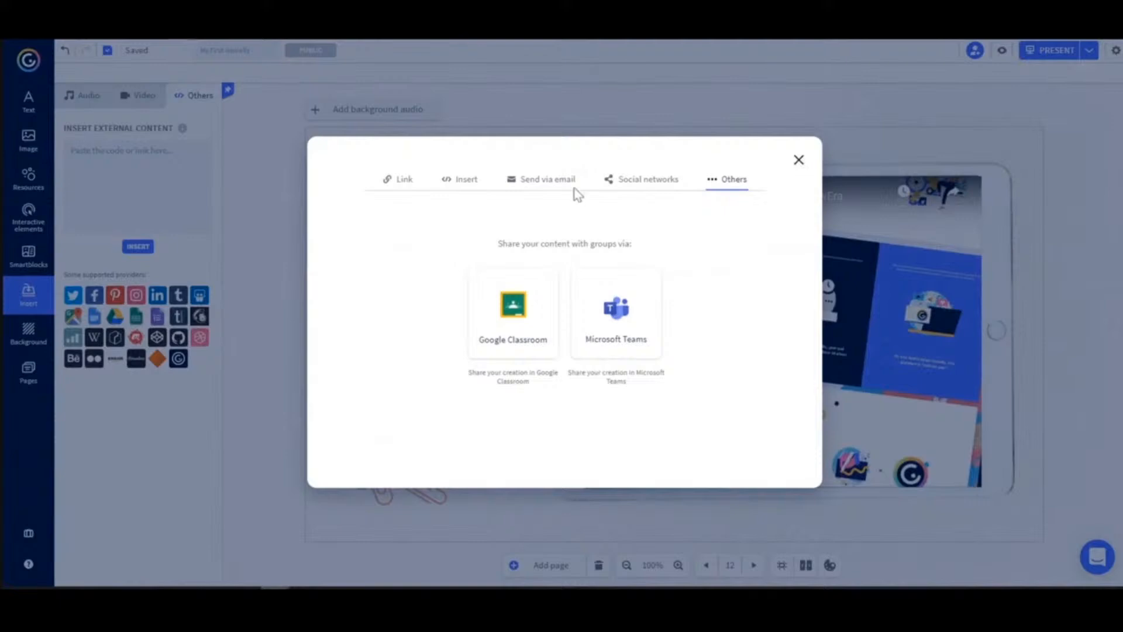
click(796, 161)
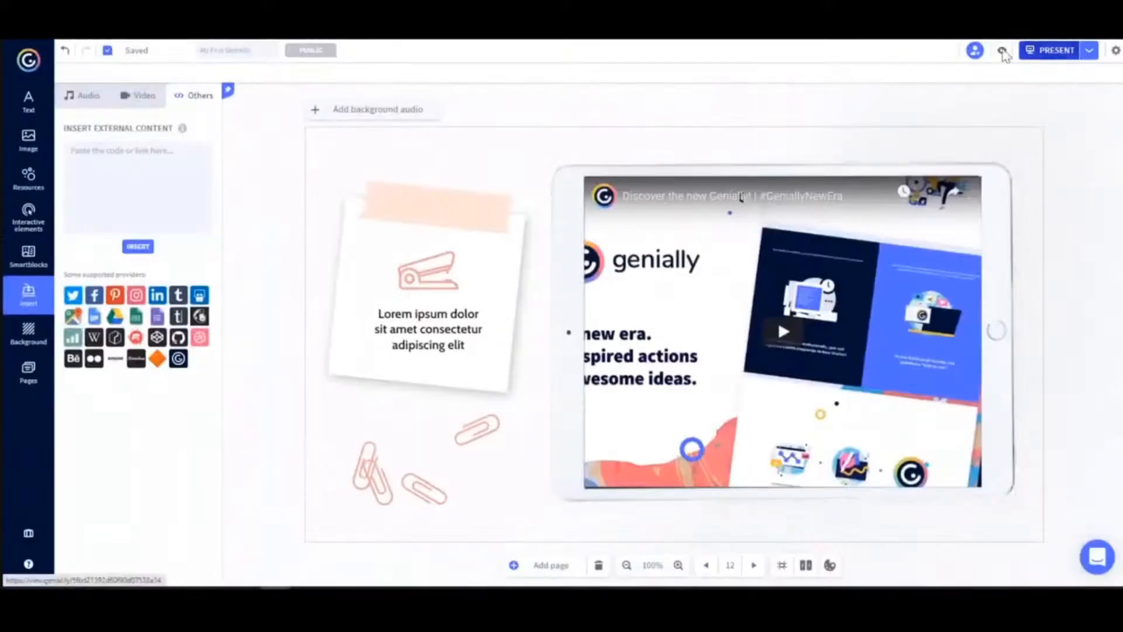
Launch the published presentation in its presenting view.
click(1051, 51)
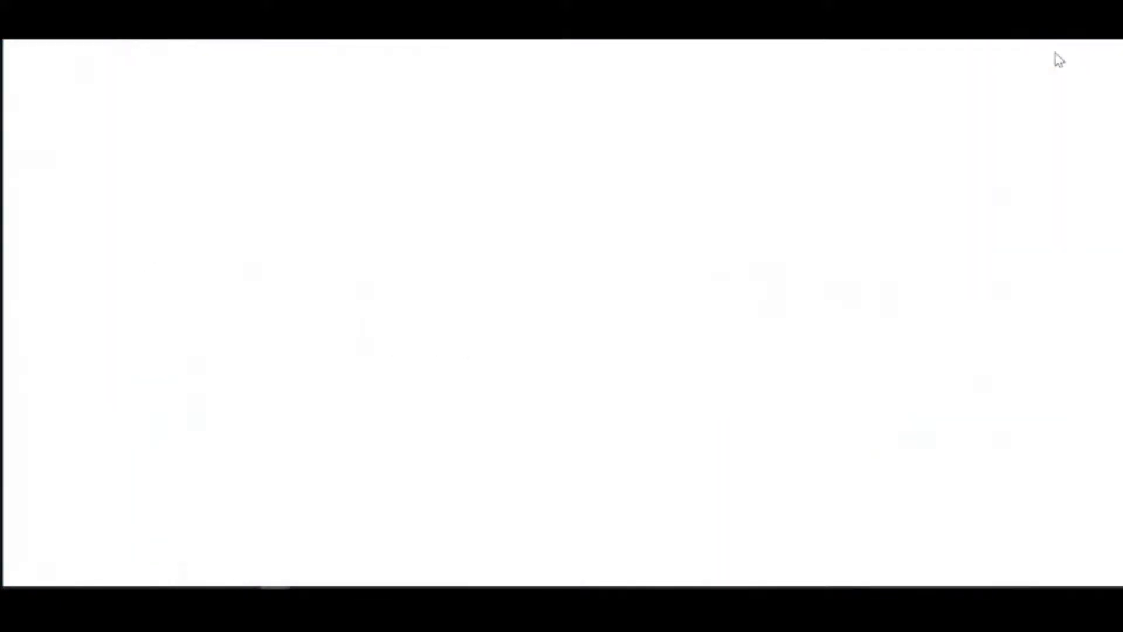